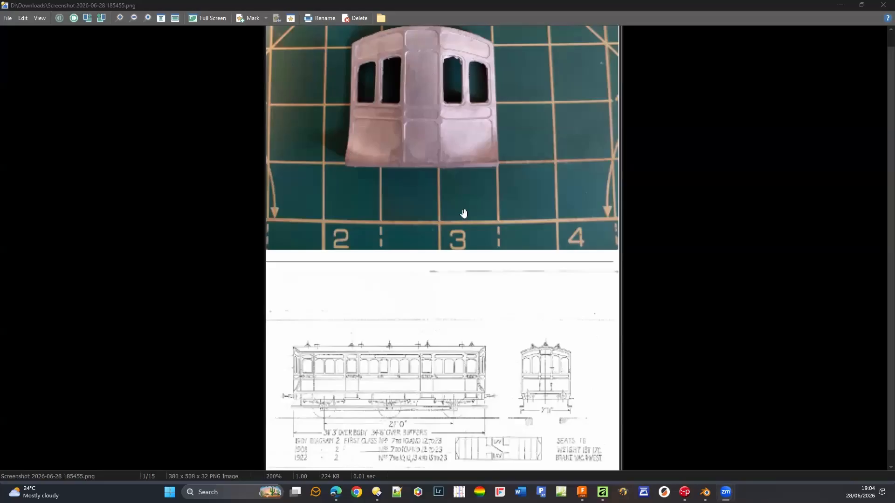
Zoom in on the reference image and examine the coach end photo and the dimensioned drawing beneath it.
{"action": "left_click", "coordinate": [119, 18]}
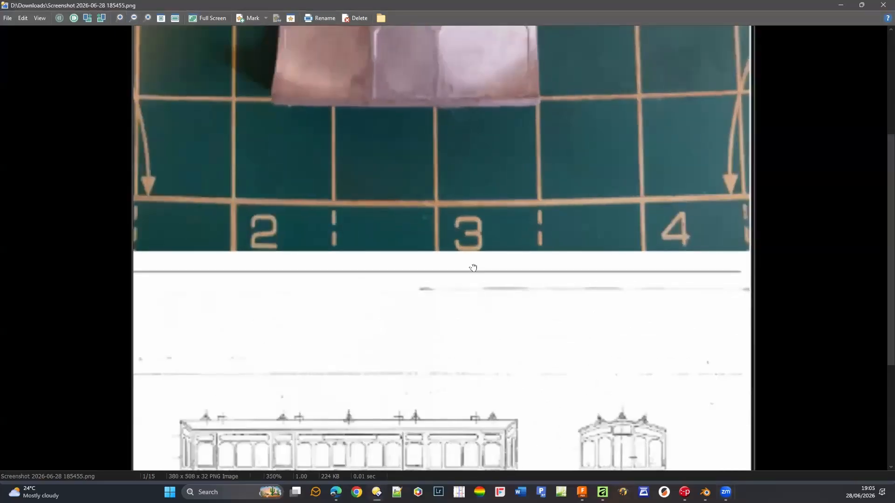
{"action": "scroll", "coordinate": [408, 205], "scroll_direction": "down", "scroll_amount": 3}
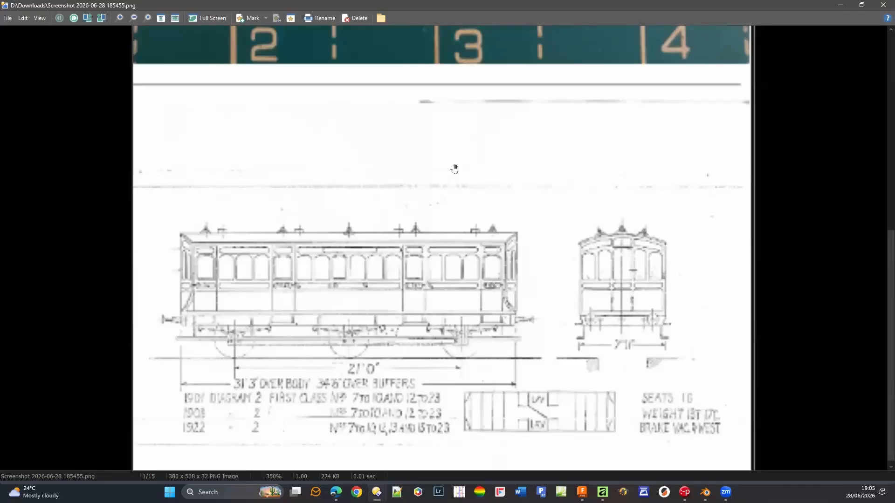
{"action": "scroll", "coordinate": [463, 171], "scroll_direction": "up", "scroll_amount": 6}
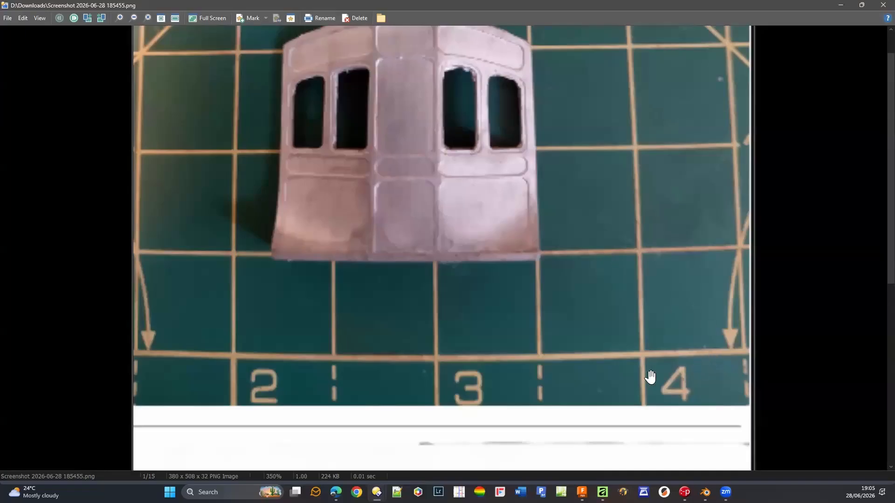
Switch to Fusion and inspect the EndSamplev2 body from the front and the side.
{"action": "left_click", "coordinate": [839, 6]}
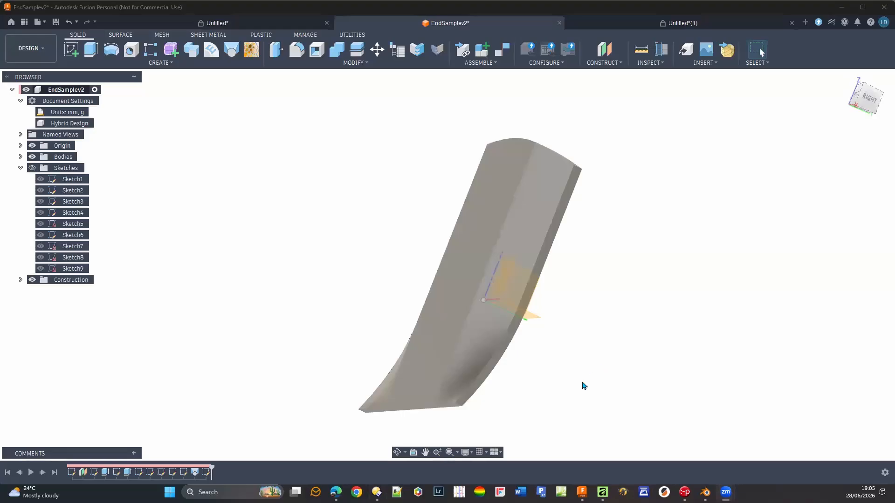
{"action": "middle_click_drag", "start_coordinate": [584, 378], "coordinate": [619, 390], "text": "shift"}
{"action": "left_click", "coordinate": [863, 102]}
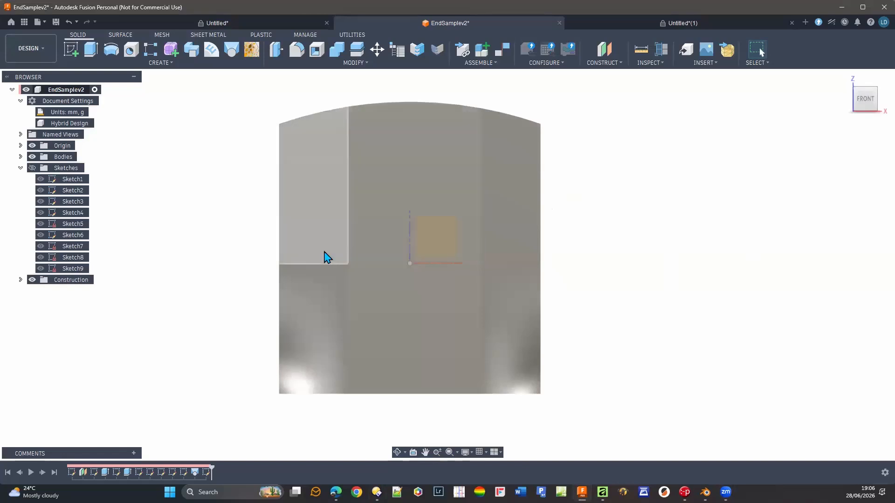
{"action": "middle_click_drag", "start_coordinate": [186, 350], "coordinate": [321, 334], "text": "shift"}
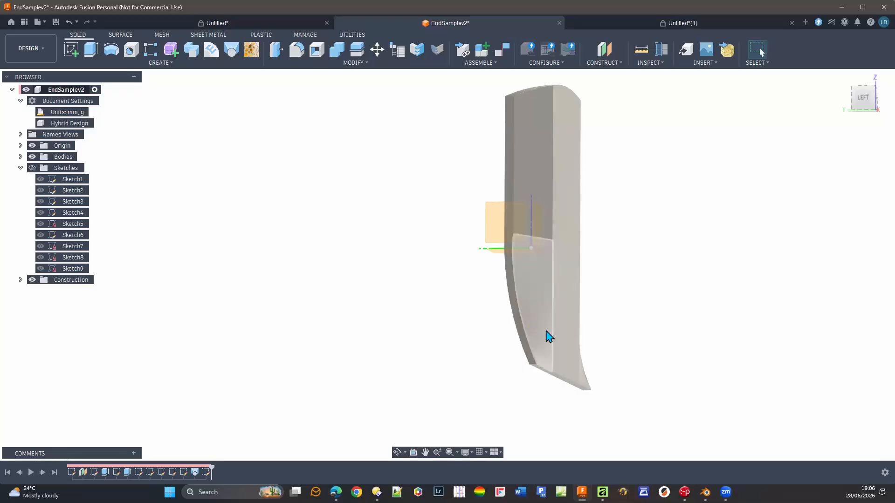
{"action": "middle_click_drag", "start_coordinate": [591, 282], "coordinate": [520, 302]}
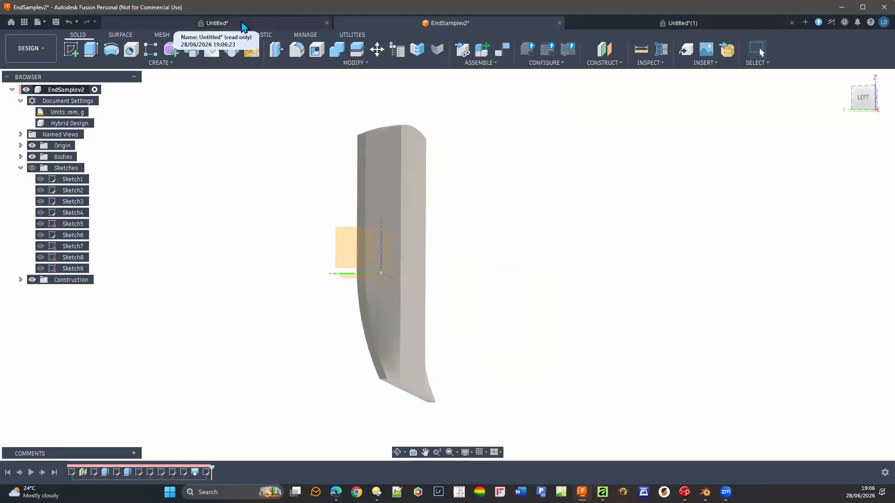
Bring up the second untitled design and inspect its curved lower panel body.
{"action": "left_click", "coordinate": [600, 26]}
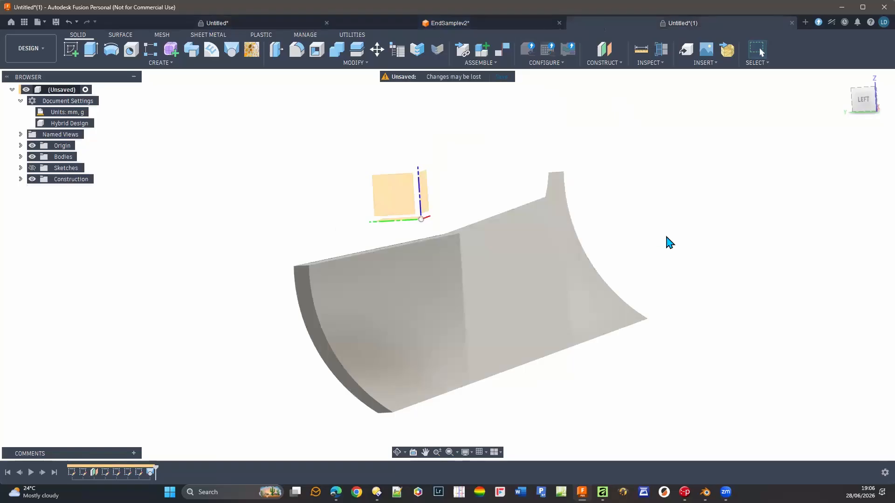
{"action": "mouse_move", "coordinate": [503, 364]}
{"action": "middle_mouse_down", "text": "shift"}
{"action": "mouse_move", "coordinate": [504, 376]}
{"action": "mouse_move", "coordinate": [485, 377]}
{"action": "mouse_move", "coordinate": [497, 368]}
{"action": "mouse_move", "coordinate": [508, 373]}
{"action": "mouse_move", "coordinate": [495, 376]}
{"action": "middle_mouse_up", "text": "shift"}
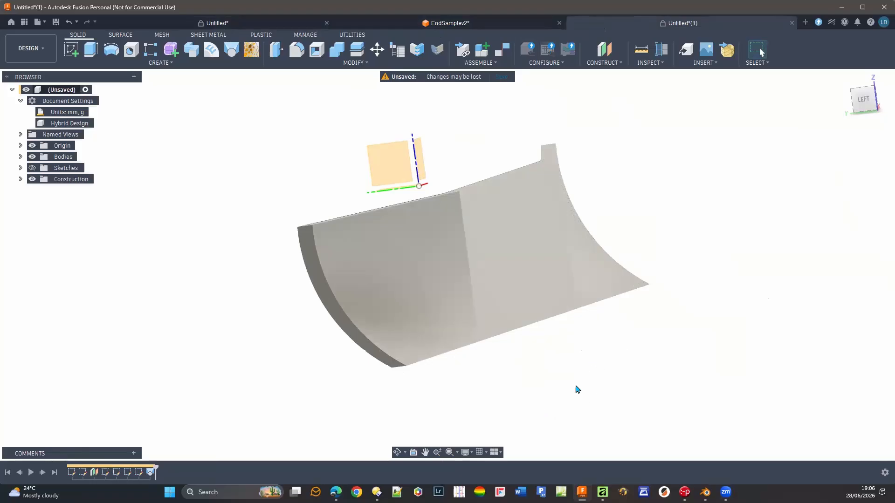
{"action": "left_click", "coordinate": [235, 24]}
{"action": "left_click", "coordinate": [682, 23]}
Roll the design history back to just after the first sketch, show the sketches and select the straight edge of its angled section.
{"action": "left_click_drag", "start_coordinate": [153, 466], "coordinate": [66, 467]}
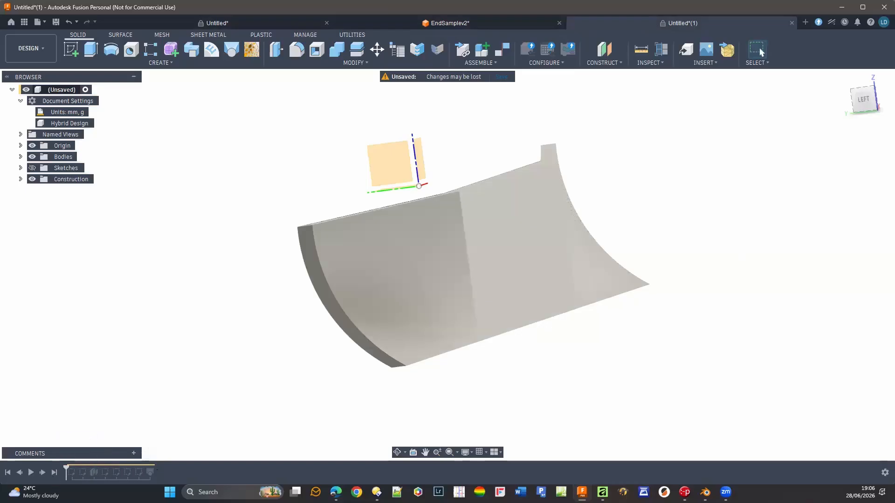
{"action": "left_click", "coordinate": [50, 474]}
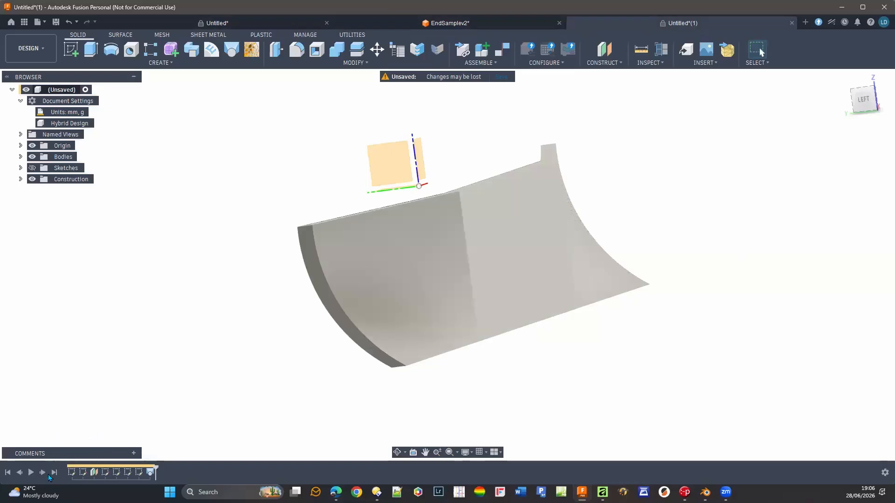
{"action": "left_click", "coordinate": [21, 473]}
{"action": "left_click", "coordinate": [21, 473]}
{"action": "left_click", "coordinate": [20, 473]}
{"action": "left_click", "coordinate": [21, 474]}
{"action": "left_click", "coordinate": [20, 473]}
{"action": "left_click", "coordinate": [21, 473]}
{"action": "left_click", "coordinate": [21, 474]}
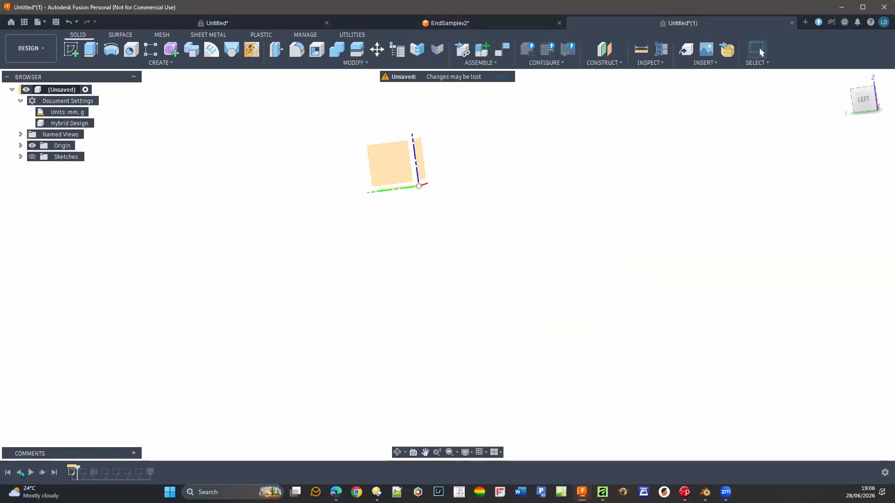
{"action": "left_click", "coordinate": [32, 157]}
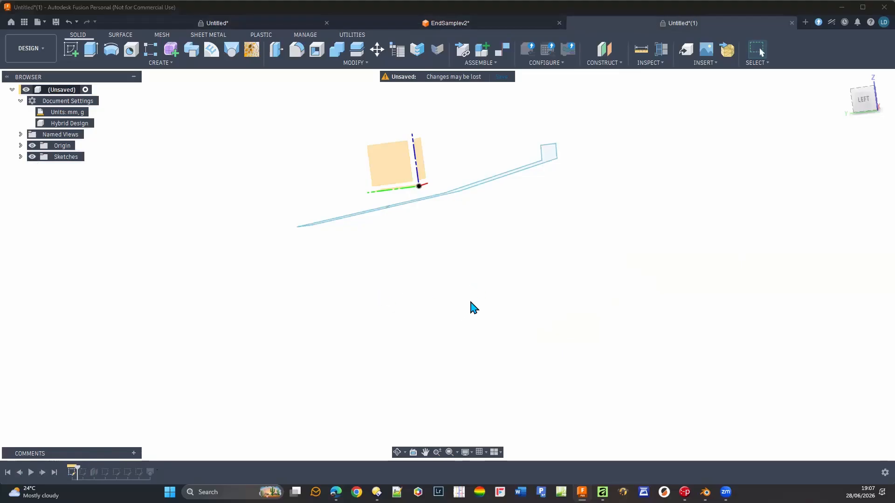
{"action": "middle_click_drag", "start_coordinate": [470, 306], "coordinate": [461, 315]}
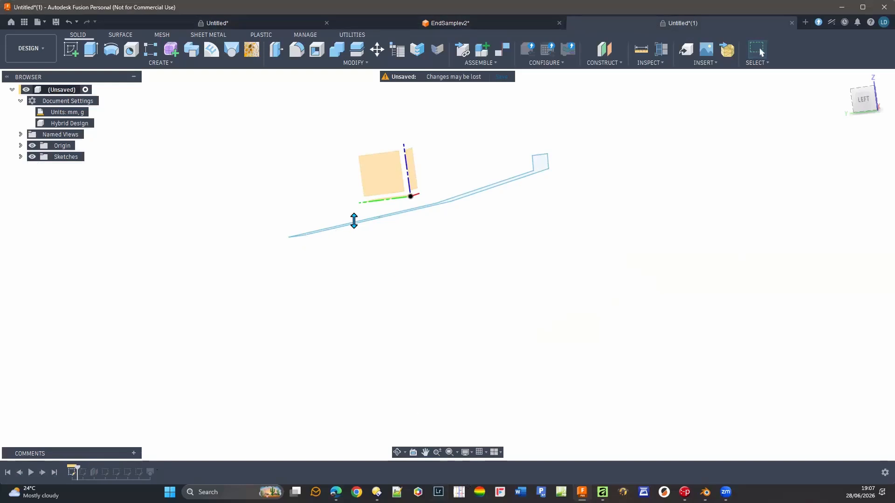
{"action": "left_click", "coordinate": [314, 225]}
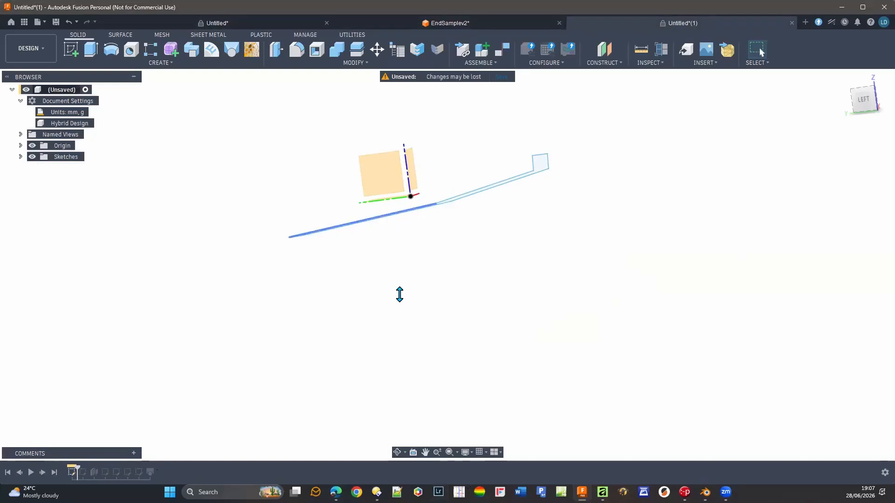
Check the coach end photo in the image viewer and return to Fusion.
{"action": "mouse_move", "coordinate": [377, 493]}
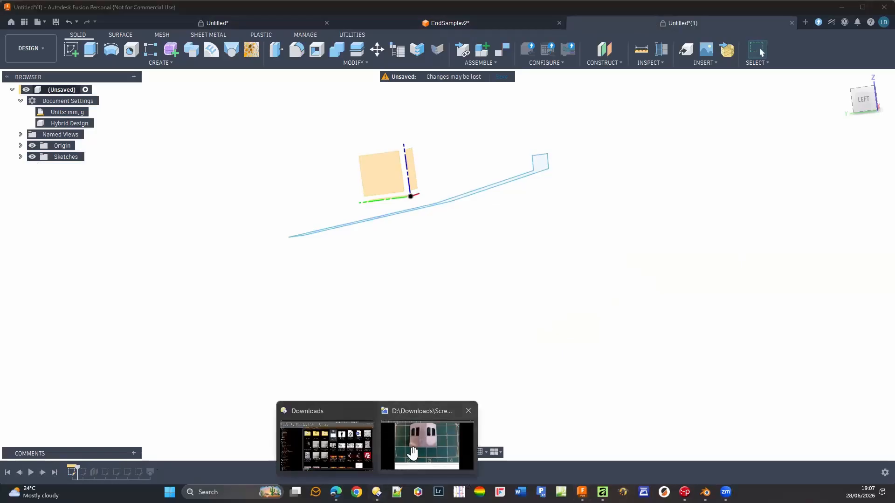
{"action": "left_click", "coordinate": [412, 452]}
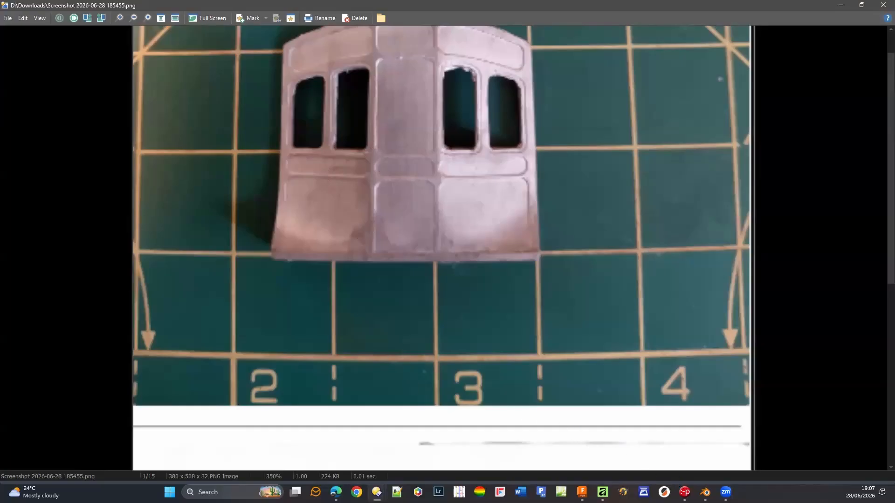
{"action": "left_click", "coordinate": [582, 491]}
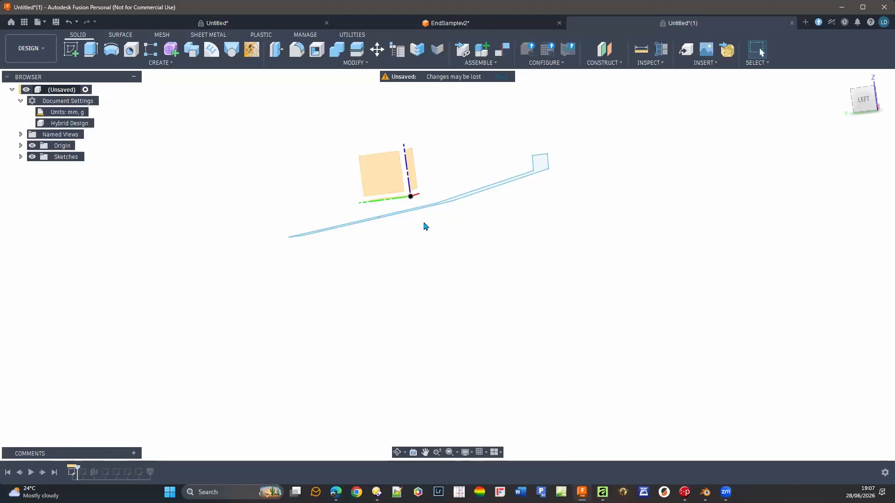
List the individual sketches and step the design history back from the finished body to just after Sketch2.
{"action": "left_click", "coordinate": [42, 473]}
{"action": "left_click", "coordinate": [20, 157]}
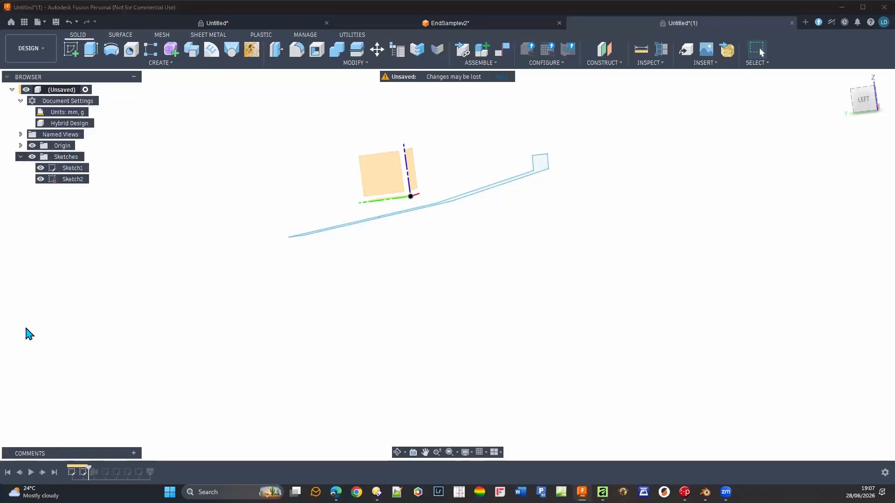
{"action": "left_click", "coordinate": [54, 473]}
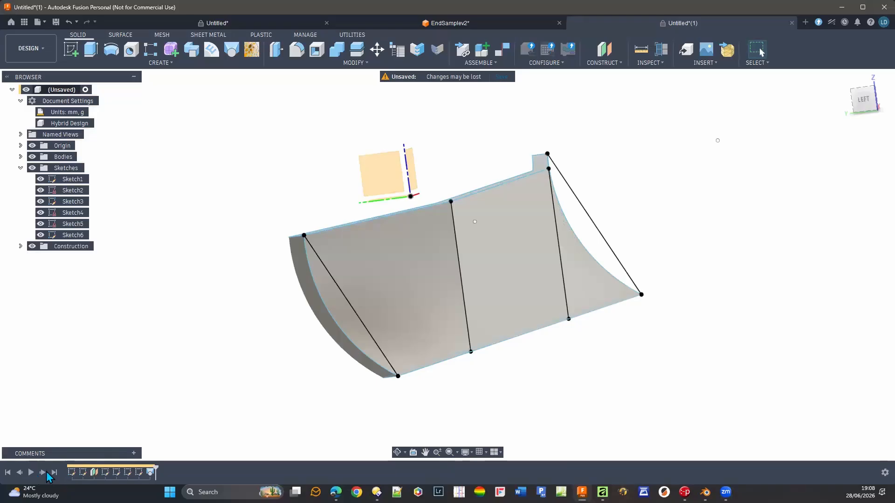
{"action": "left_click", "coordinate": [19, 473]}
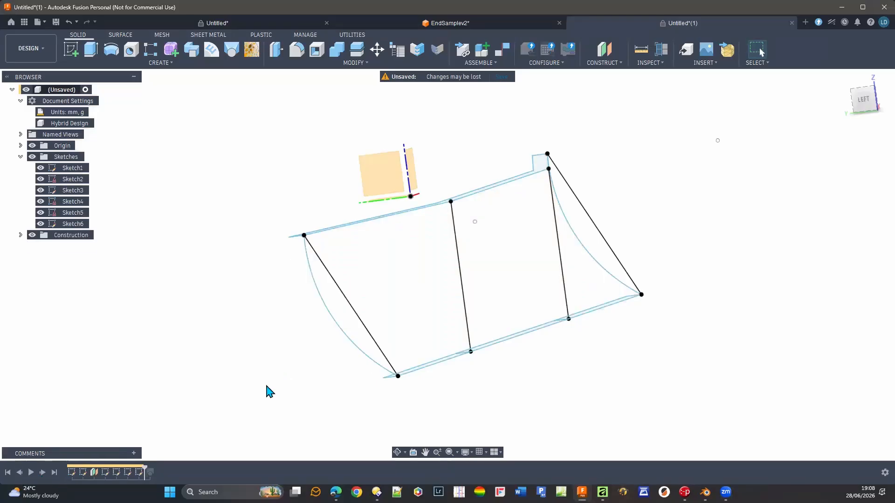
{"action": "left_click", "coordinate": [20, 472]}
{"action": "left_click", "coordinate": [21, 473]}
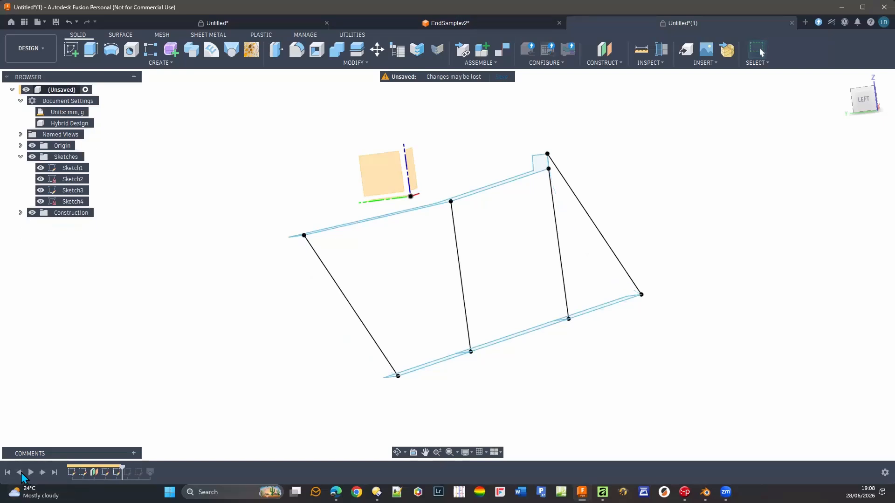
{"action": "left_click", "coordinate": [21, 472]}
{"action": "left_click", "coordinate": [20, 472]}
{"action": "left_click", "coordinate": [20, 473]}
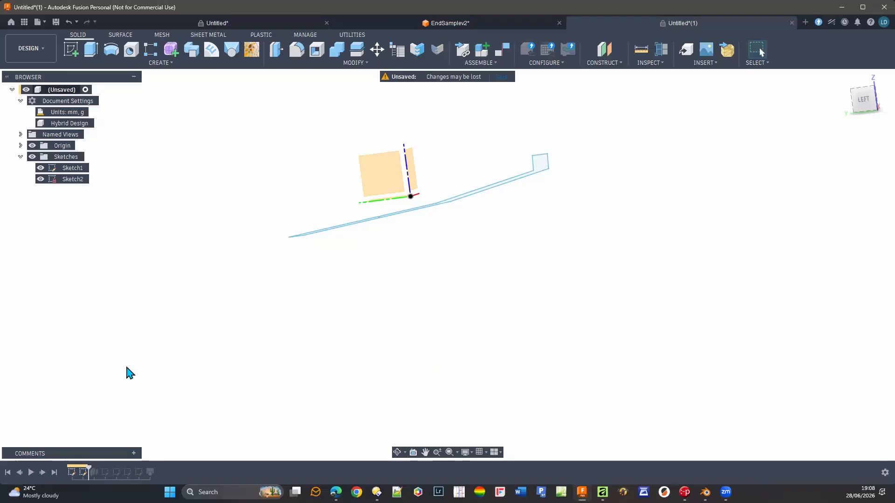
Advance the design history to just after Sketch3.
{"action": "scroll", "coordinate": [404, 323], "scroll_direction": "up", "scroll_amount": 1}
{"action": "scroll", "coordinate": [404, 323], "scroll_direction": "down", "scroll_amount": 2}
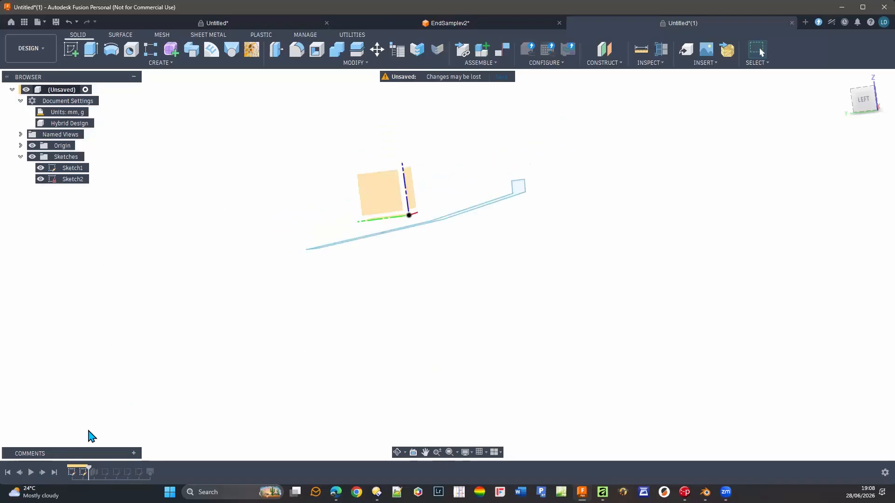
{"action": "left_click", "coordinate": [43, 473]}
{"action": "left_click", "coordinate": [42, 473]}
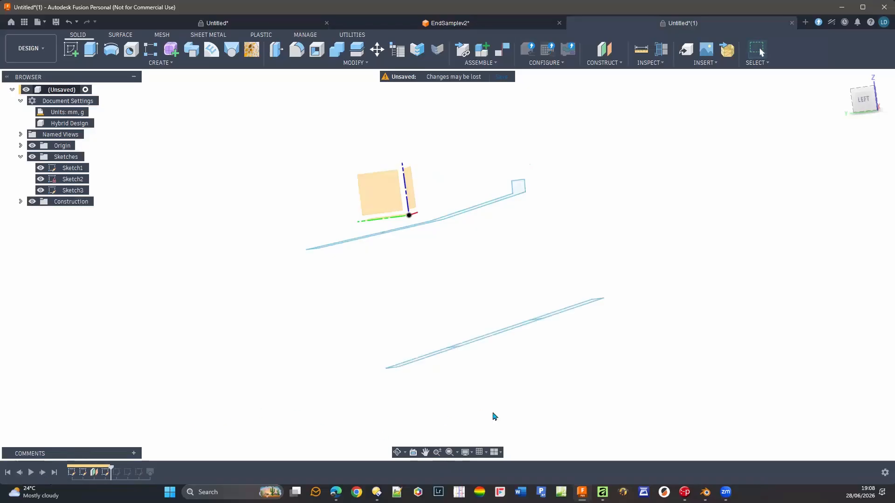
List the construction geometry and make Plane1 visible.
{"action": "middle_click_drag", "start_coordinate": [497, 395], "coordinate": [292, 303], "text": "shift"}
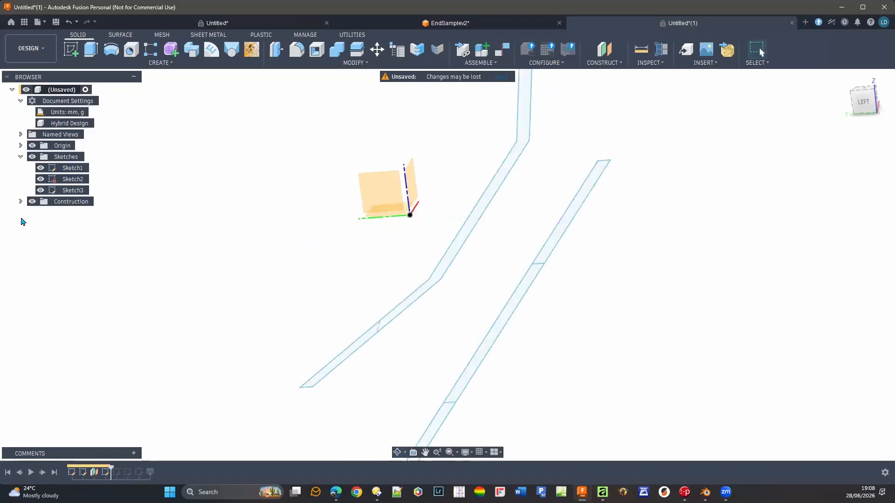
{"action": "left_click", "coordinate": [21, 202]}
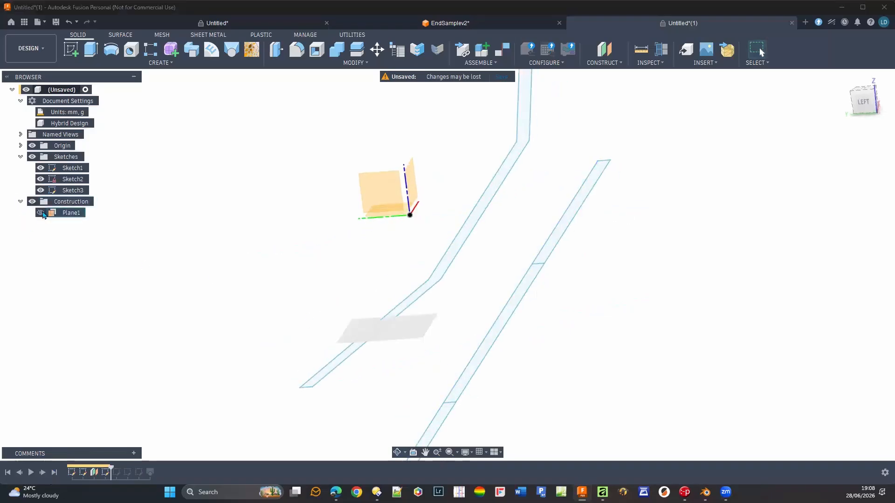
{"action": "middle_click_drag", "start_coordinate": [141, 297], "coordinate": [119, 284]}
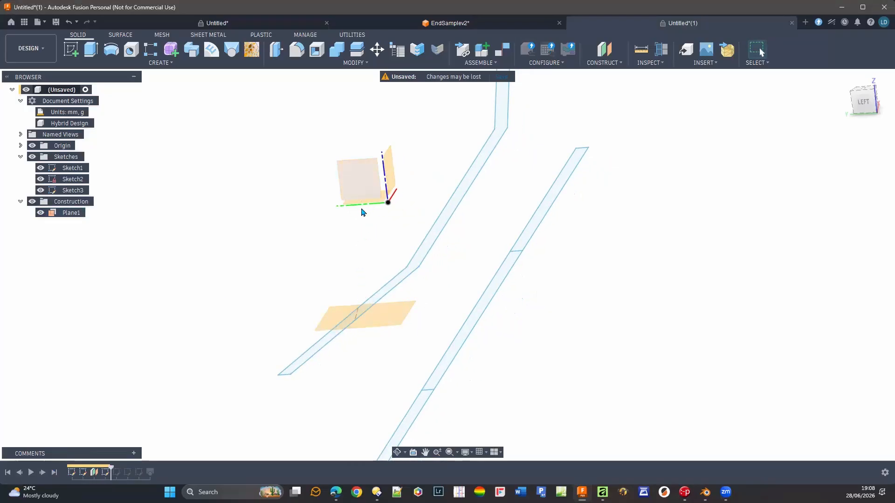
Examine the upper and lower profile sketches relative to Plane1 at an angle and from the top view.
{"action": "middle_click_drag", "start_coordinate": [343, 230], "coordinate": [395, 215], "text": "shift"}
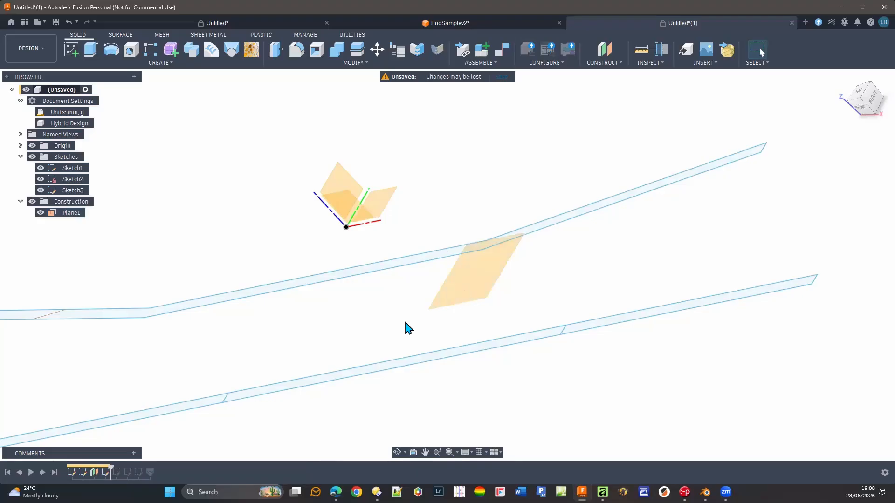
{"action": "middle_click_drag", "start_coordinate": [422, 307], "coordinate": [429, 263]}
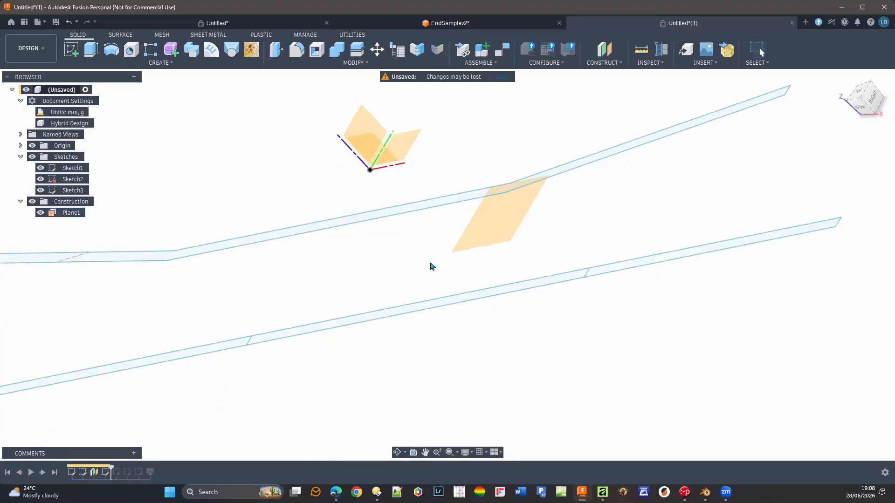
{"action": "scroll", "coordinate": [326, 360], "scroll_direction": "down", "scroll_amount": 2}
{"action": "scroll", "coordinate": [322, 365], "scroll_direction": "down", "scroll_amount": 1}
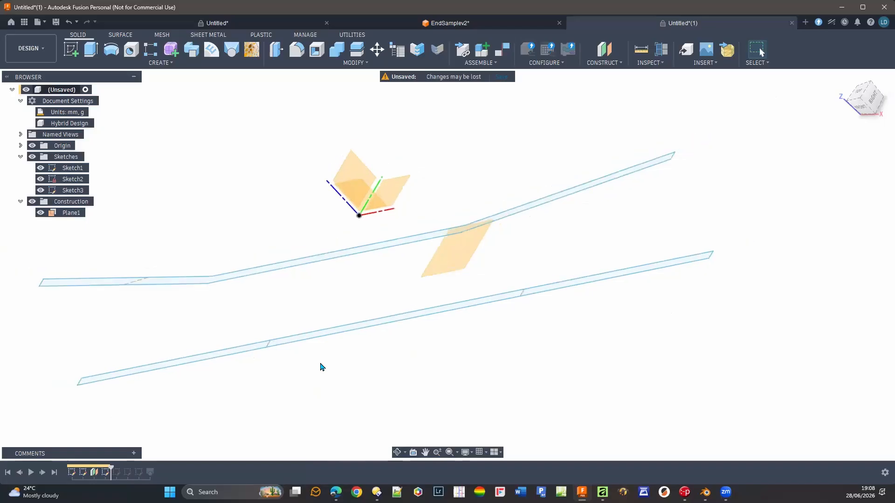
{"action": "middle_click_drag", "start_coordinate": [321, 366], "coordinate": [370, 350]}
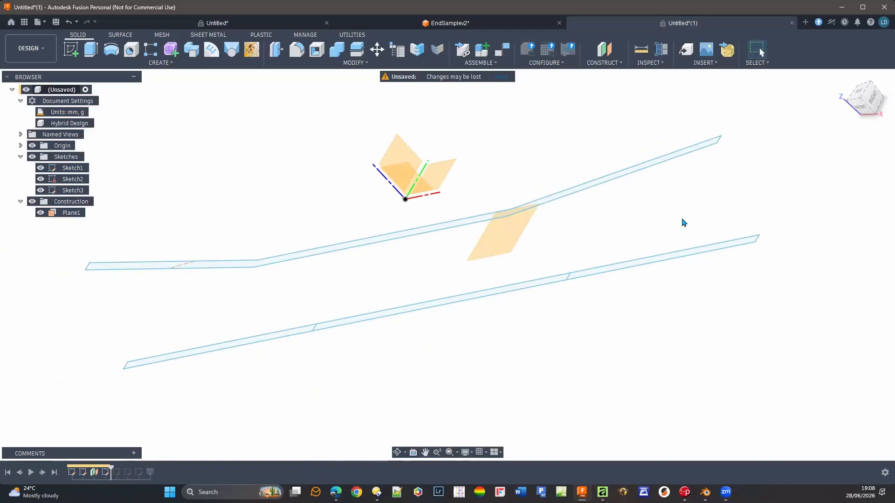
{"action": "left_click", "coordinate": [467, 302]}
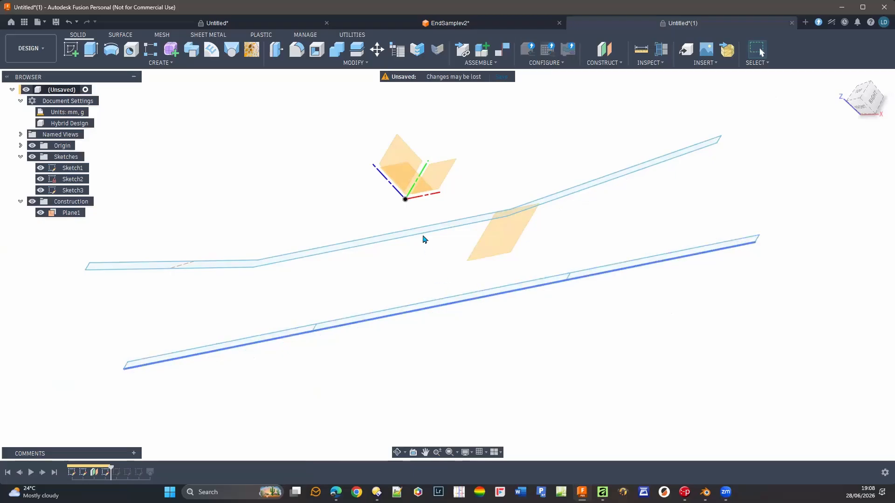
{"action": "left_click", "coordinate": [860, 95]}
{"action": "middle_click_drag", "start_coordinate": [434, 355], "coordinate": [489, 353]}
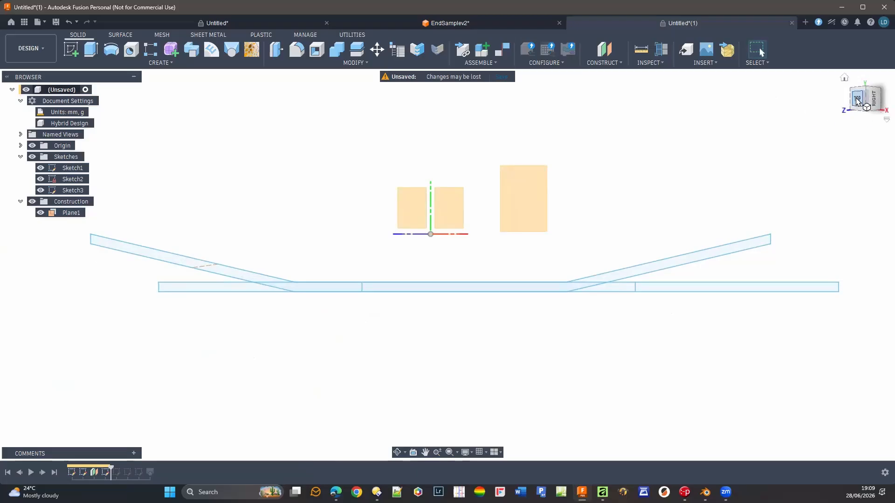
{"action": "left_click", "coordinate": [857, 100]}
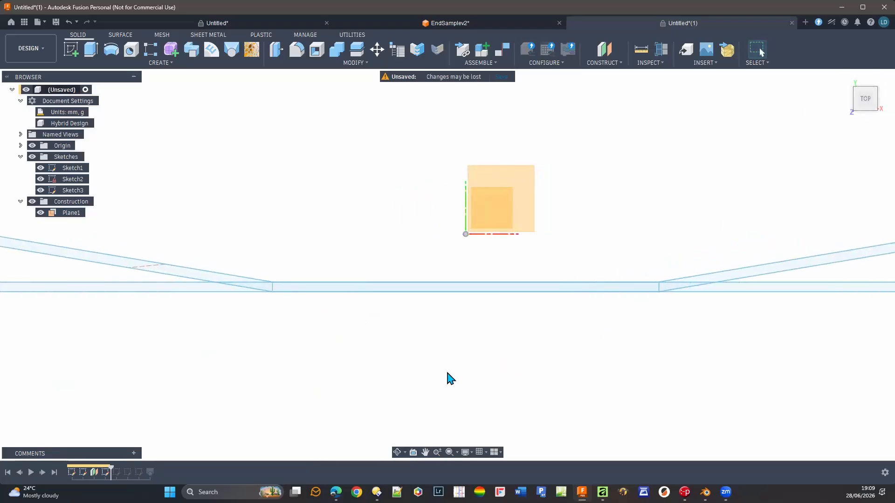
Examine how the upper profile's bend aligns with the lower profile's division line, up close from above and at an angle.
{"action": "middle_click_drag", "start_coordinate": [447, 372], "coordinate": [446, 360], "text": "shift"}
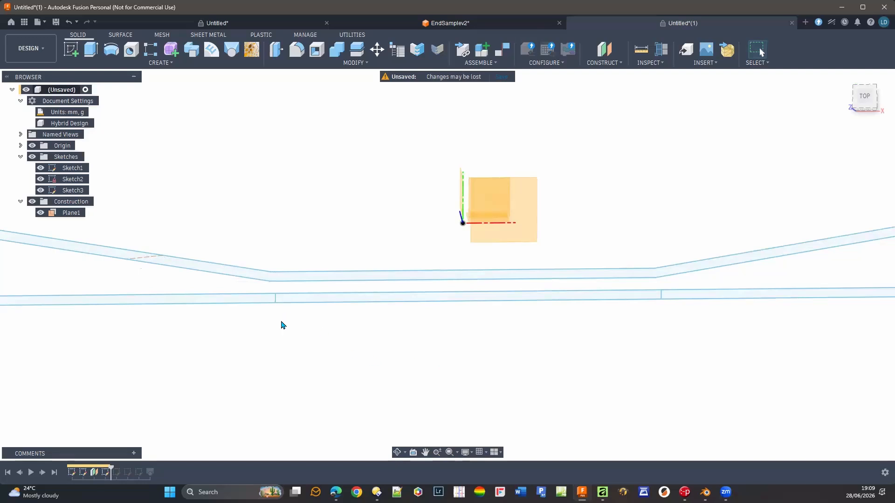
{"action": "scroll", "coordinate": [283, 325], "scroll_direction": "up", "scroll_amount": 5}
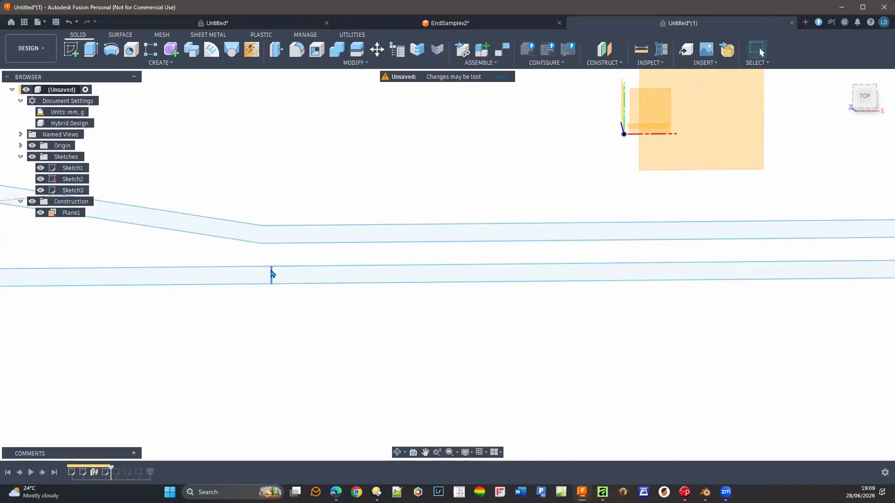
{"action": "left_click", "coordinate": [858, 102]}
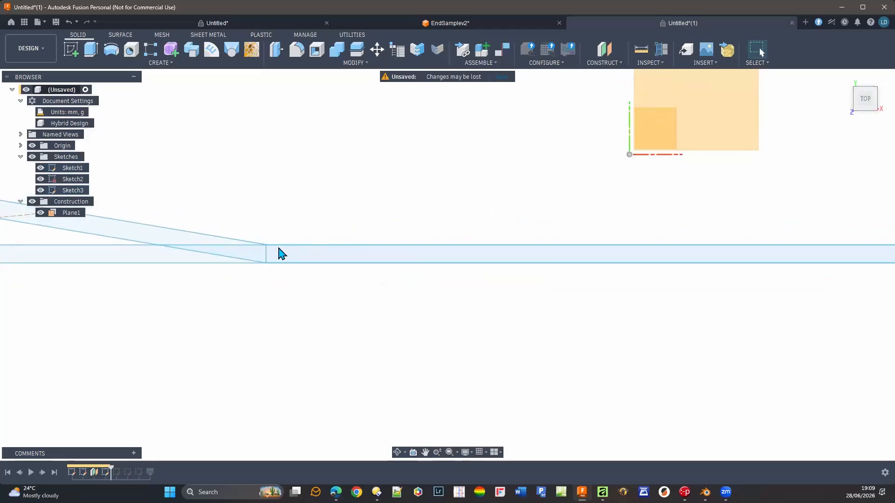
{"action": "scroll", "coordinate": [235, 261], "scroll_direction": "up", "scroll_amount": 6}
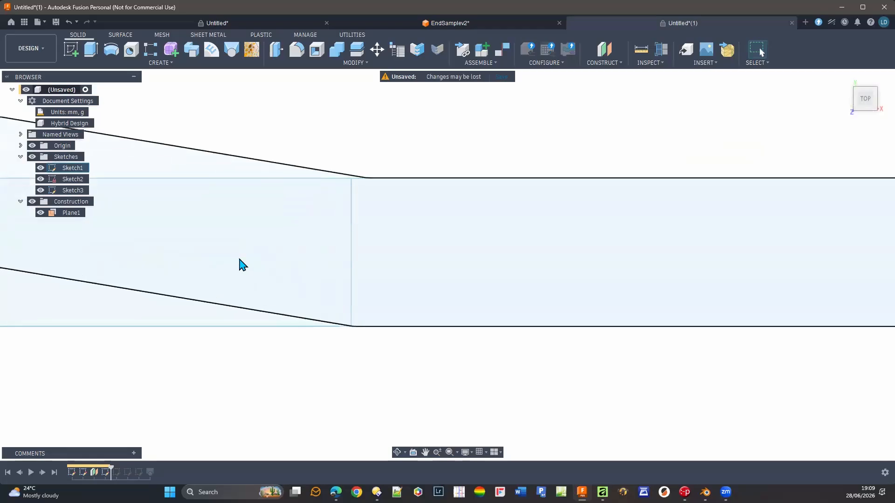
{"action": "scroll", "coordinate": [354, 335], "scroll_direction": "up", "scroll_amount": 2}
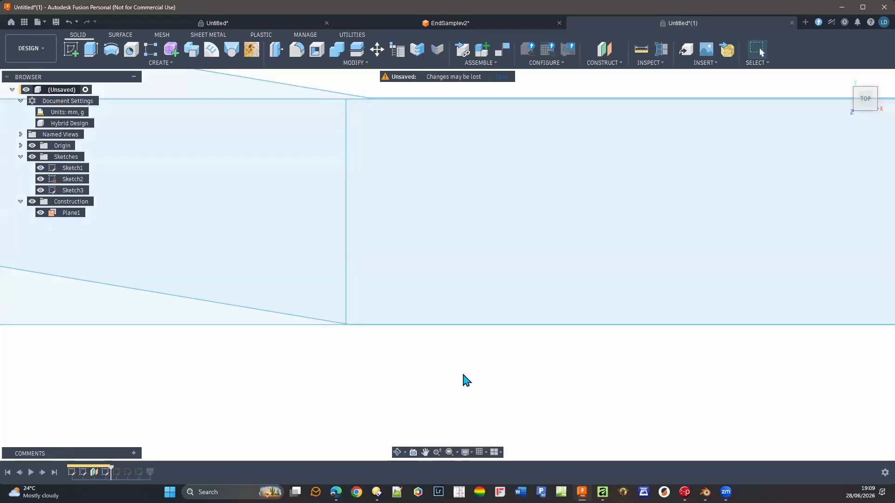
{"action": "scroll", "coordinate": [466, 379], "scroll_direction": "down", "scroll_amount": 6}
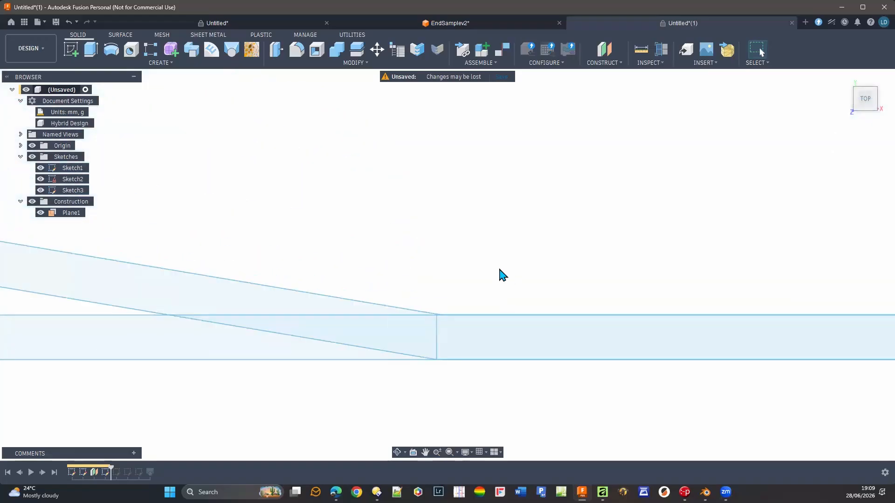
{"action": "scroll", "coordinate": [503, 277], "scroll_direction": "down", "scroll_amount": 5}
{"action": "scroll", "coordinate": [394, 276], "scroll_direction": "down", "scroll_amount": 4}
{"action": "mouse_move", "coordinate": [425, 348]}
{"action": "middle_mouse_down", "text": "shift"}
{"action": "mouse_move", "coordinate": [426, 309]}
{"action": "mouse_move", "coordinate": [408, 317]}
{"action": "middle_mouse_up", "text": "shift"}
{"action": "scroll", "coordinate": [363, 200], "scroll_direction": "up", "scroll_amount": 1}
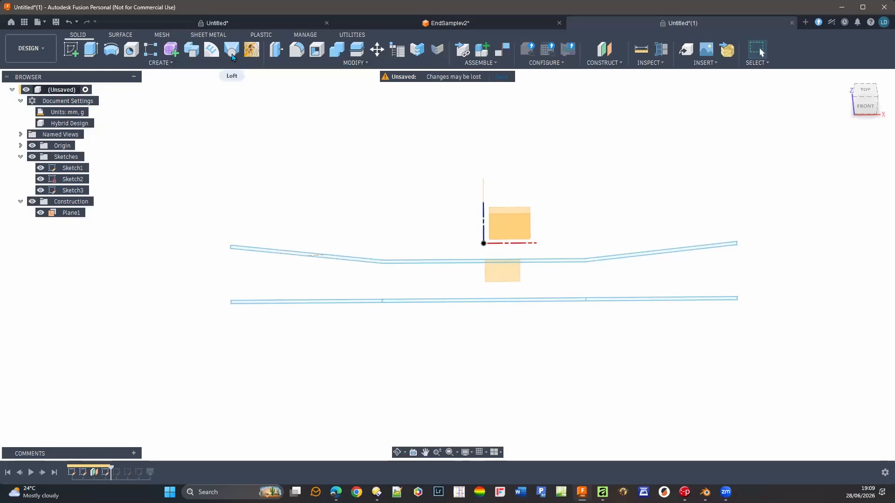
Try lofting the bent upper profile to the three lower profile segments as a new body without rails, then cancel.
{"action": "left_click", "coordinate": [231, 48]}
{"action": "scroll", "coordinate": [334, 222], "scroll_direction": "up", "scroll_amount": 4}
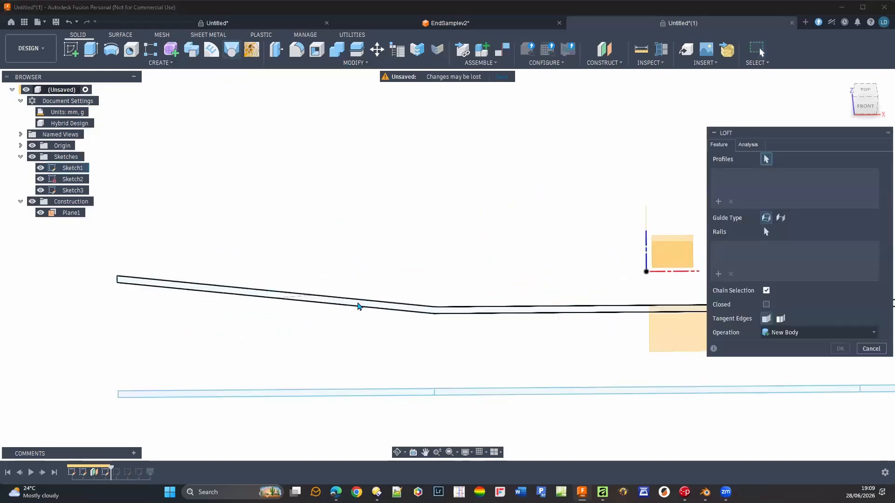
{"action": "left_click", "coordinate": [353, 304]}
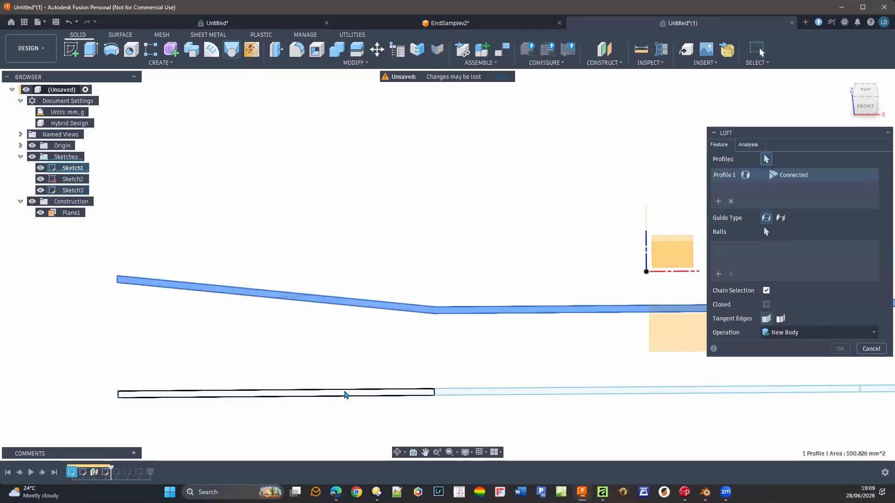
{"action": "left_click", "coordinate": [345, 395]}
{"action": "left_click", "coordinate": [486, 397]}
{"action": "middle_click_drag", "start_coordinate": [584, 413], "coordinate": [269, 416]}
{"action": "left_click", "coordinate": [604, 392]}
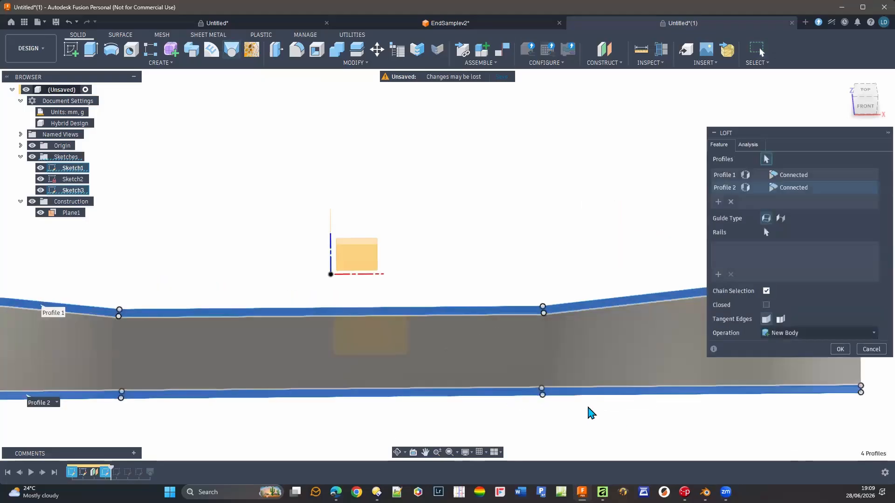
{"action": "middle_click_drag", "start_coordinate": [461, 398], "coordinate": [401, 282]}
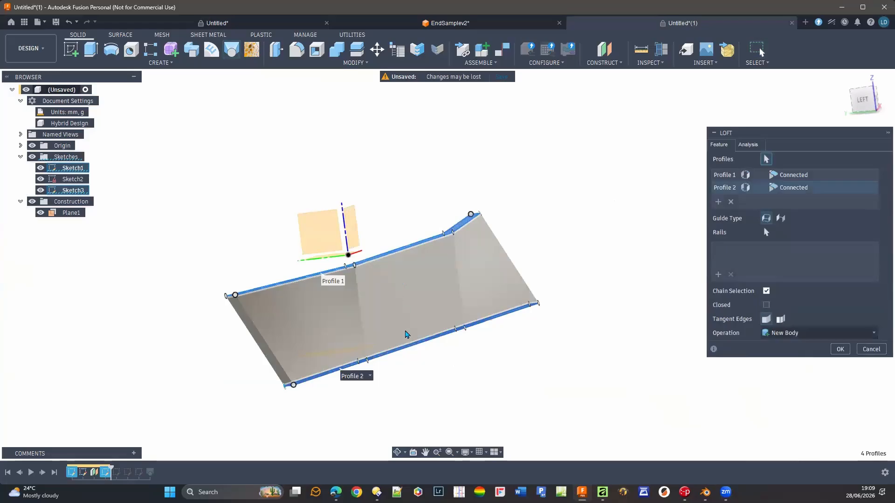
{"action": "middle_click_drag", "start_coordinate": [480, 349], "coordinate": [483, 354], "text": "shift"}
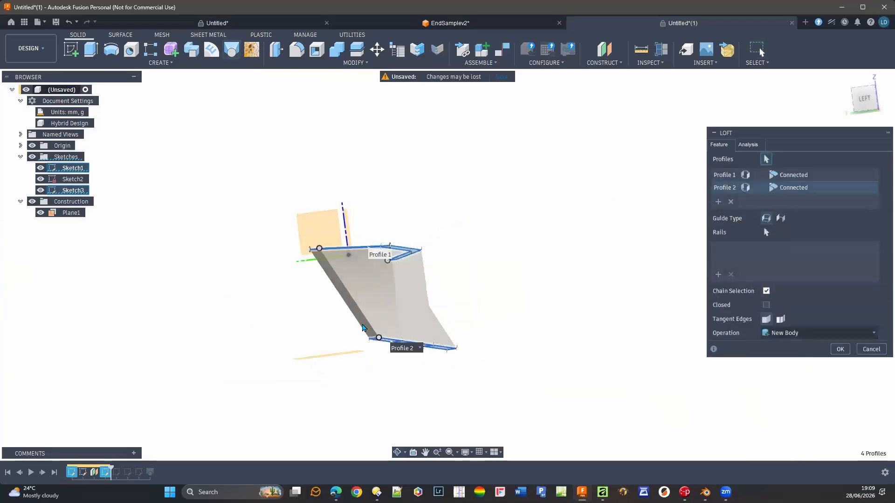
{"action": "left_click", "coordinate": [871, 349]}
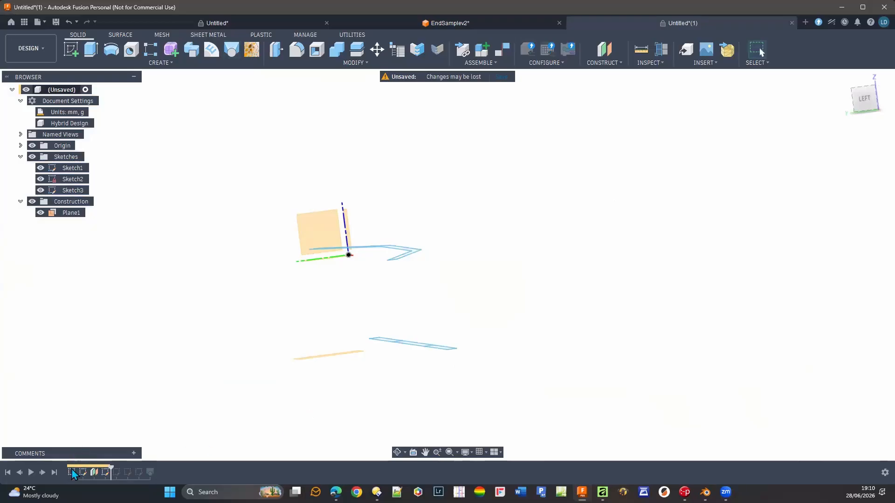
Advance the design history to just after Sketch4 and examine the lines joining the upper and lower profile corners.
{"action": "left_click", "coordinate": [41, 472]}
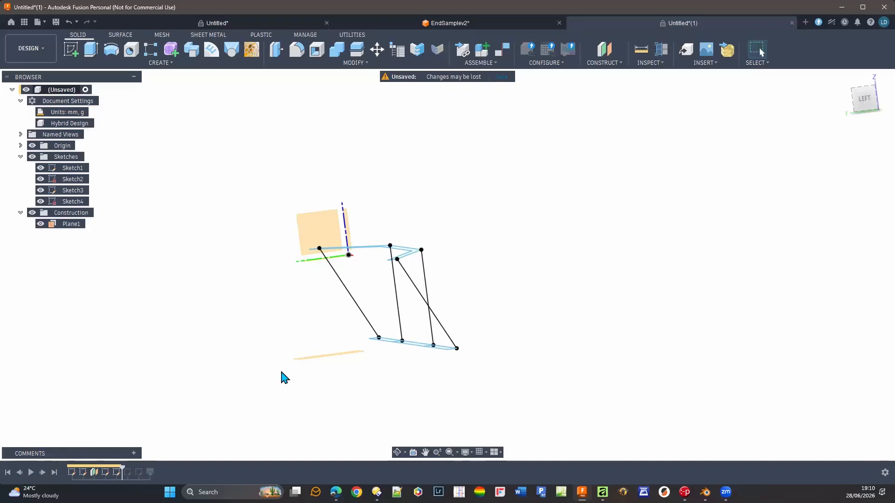
{"action": "mouse_move", "coordinate": [357, 388]}
{"action": "middle_mouse_down", "text": "shift"}
{"action": "mouse_move", "coordinate": [331, 387]}
{"action": "mouse_move", "coordinate": [333, 398]}
{"action": "mouse_move", "coordinate": [343, 390]}
{"action": "mouse_move", "coordinate": [321, 340]}
{"action": "middle_mouse_up", "text": "shift"}
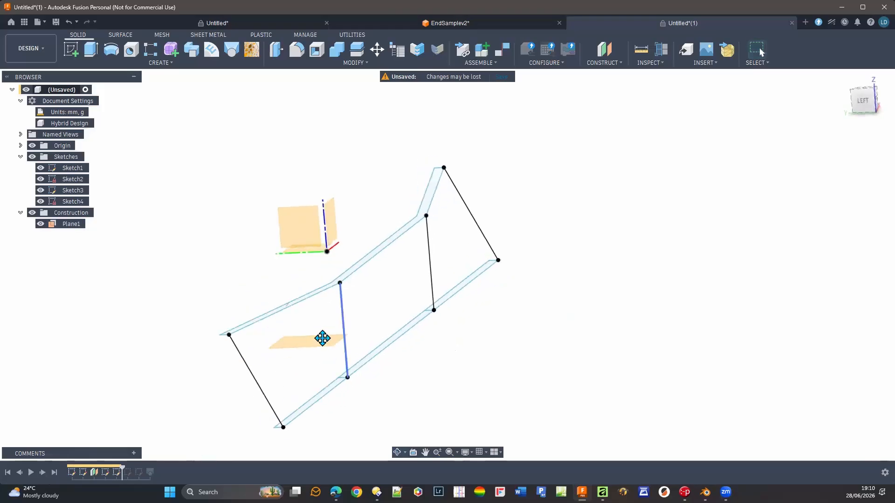
{"action": "scroll", "coordinate": [309, 355], "scroll_direction": "up", "scroll_amount": 5}
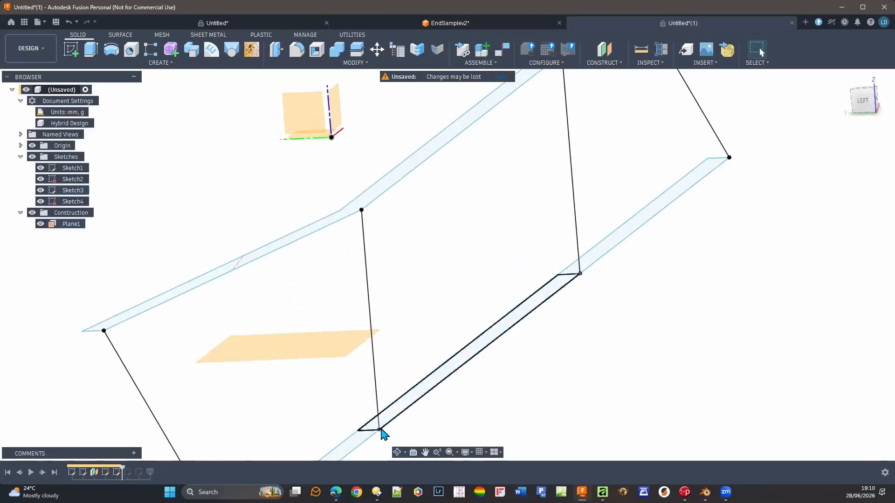
{"action": "left_click", "coordinate": [371, 433]}
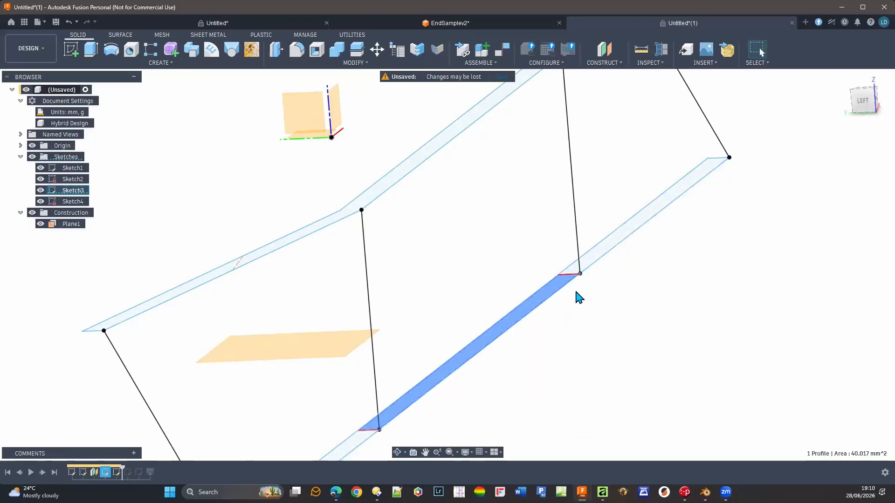
{"action": "scroll", "coordinate": [626, 321], "scroll_direction": "down", "scroll_amount": 2}
{"action": "middle_click_drag", "start_coordinate": [365, 361], "coordinate": [364, 252]}
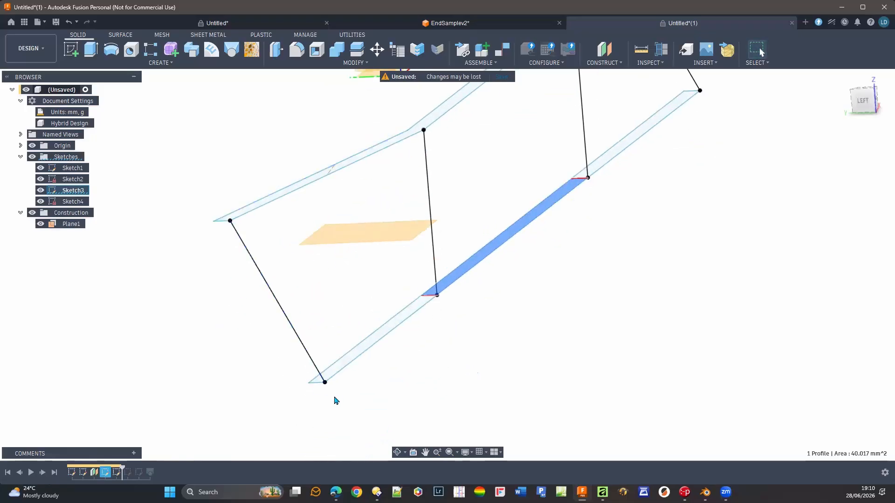
Step the design history back to just after Sketch3 and start a new 3D sketch on the YZ origin plane.
{"action": "left_click", "coordinate": [19, 473]}
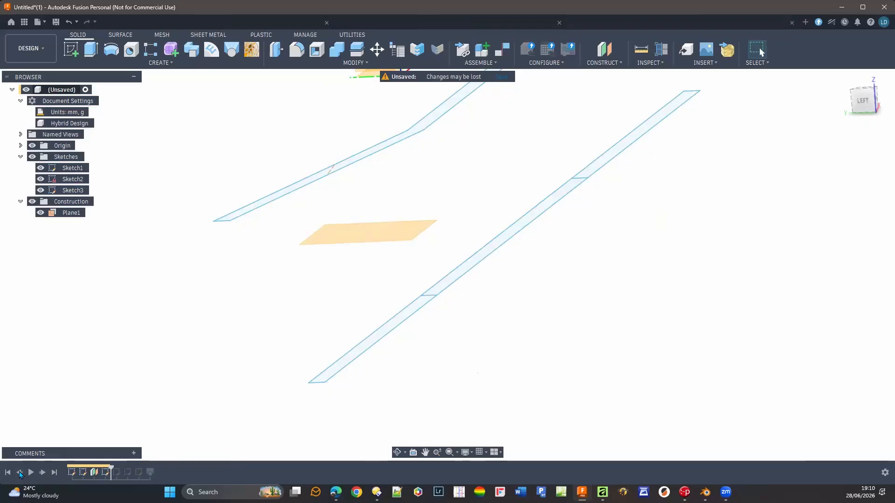
{"action": "left_click", "coordinate": [69, 53]}
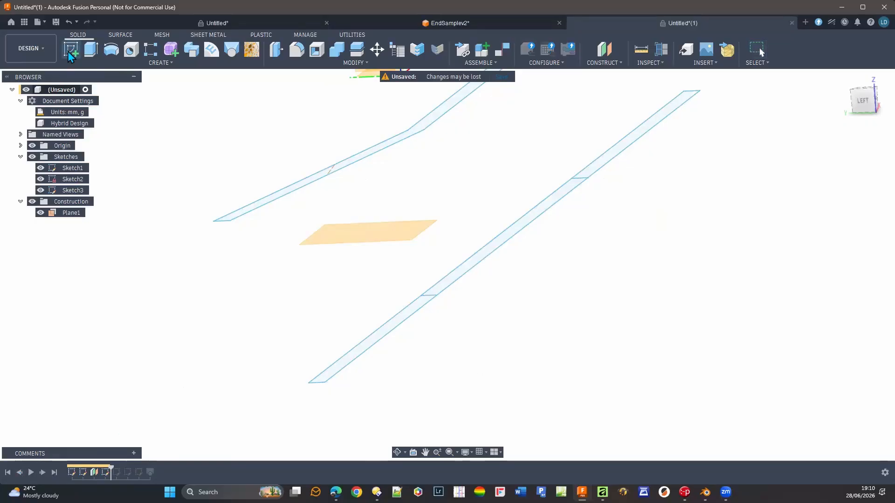
{"action": "left_click", "coordinate": [405, 227]}
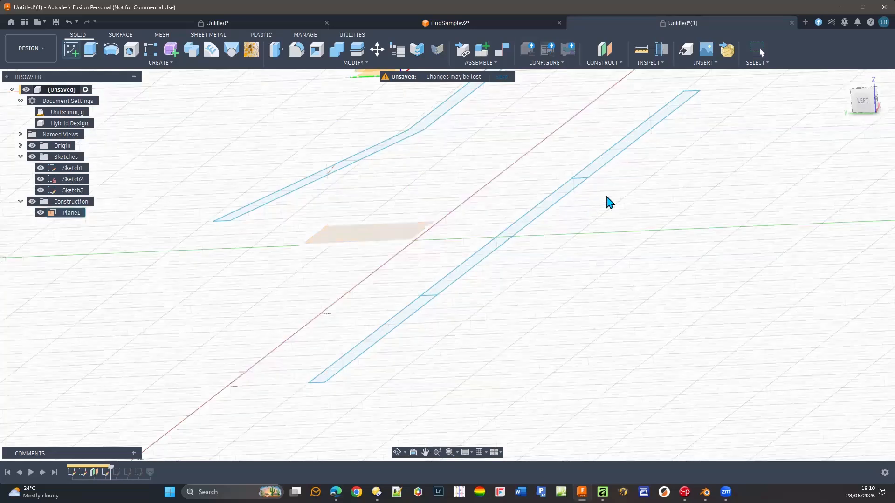
{"action": "scroll", "coordinate": [580, 194], "scroll_direction": "down", "scroll_amount": 4}
{"action": "left_click", "coordinate": [474, 121]}
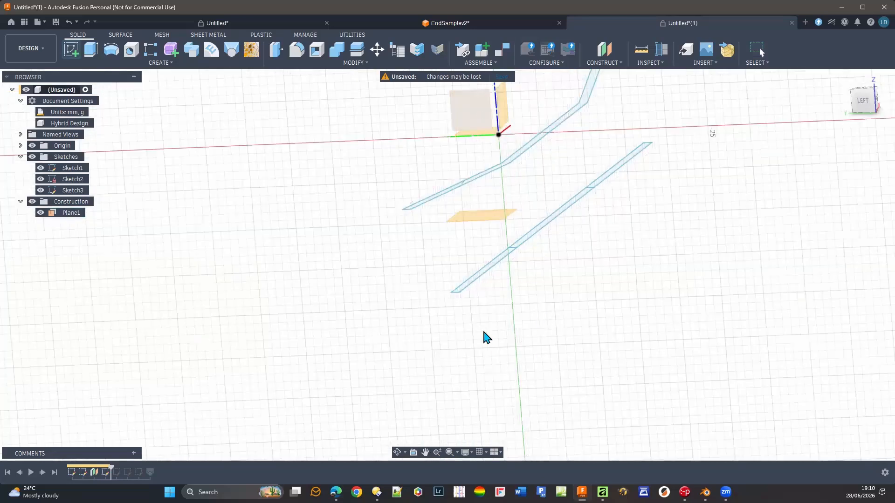
{"action": "mouse_move", "coordinate": [510, 323]}
{"action": "middle_mouse_down", "text": "shift"}
{"action": "mouse_move", "coordinate": [494, 322]}
{"action": "mouse_move", "coordinate": [436, 372]}
{"action": "mouse_move", "coordinate": [373, 344]}
{"action": "mouse_move", "coordinate": [323, 301]}
{"action": "mouse_move", "coordinate": [295, 265]}
{"action": "mouse_move", "coordinate": [282, 226]}
{"action": "mouse_move", "coordinate": [298, 224]}
{"action": "mouse_move", "coordinate": [362, 325]}
{"action": "middle_mouse_up", "text": "shift"}
{"action": "scroll", "coordinate": [359, 334], "scroll_direction": "up", "scroll_amount": 2}
{"action": "mouse_move", "coordinate": [593, 244]}
{"action": "middle_mouse_down", "text": "shift"}
{"action": "mouse_move", "coordinate": [747, 304]}
{"action": "mouse_move", "coordinate": [822, 311]}
{"action": "middle_mouse_up", "text": "shift"}
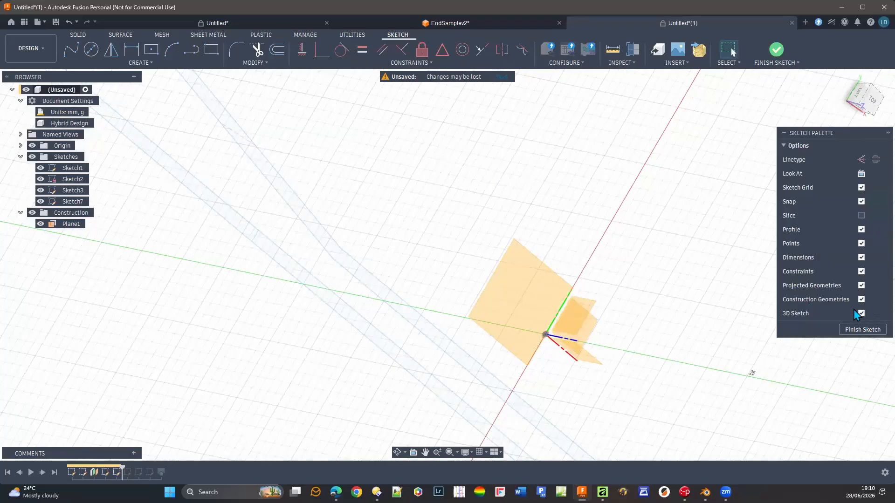
Draw a 3D line from the upper profile's outer bend corner to the matching outer end of the lower profile's division line.
{"action": "left_click", "coordinate": [351, 257]}
{"action": "scroll", "coordinate": [352, 255], "scroll_direction": "up", "scroll_amount": 1}
{"action": "scroll", "coordinate": [322, 273], "scroll_direction": "up", "scroll_amount": 4}
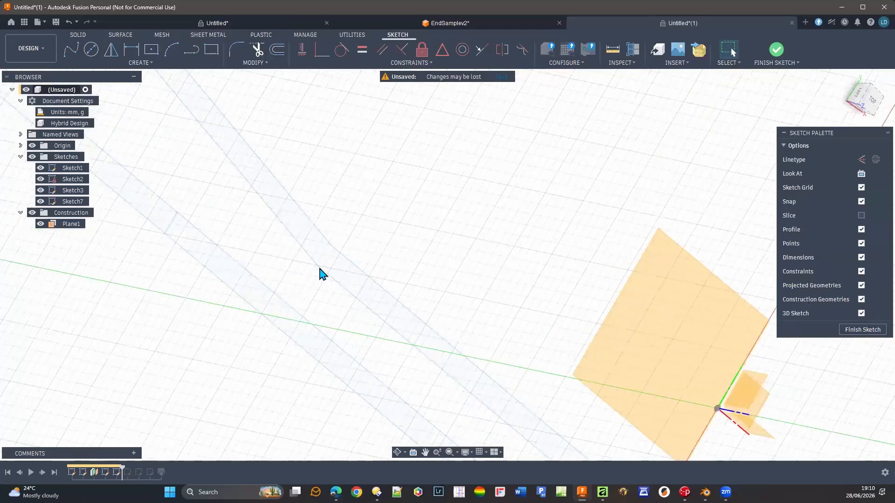
{"action": "left_click", "coordinate": [192, 49]}
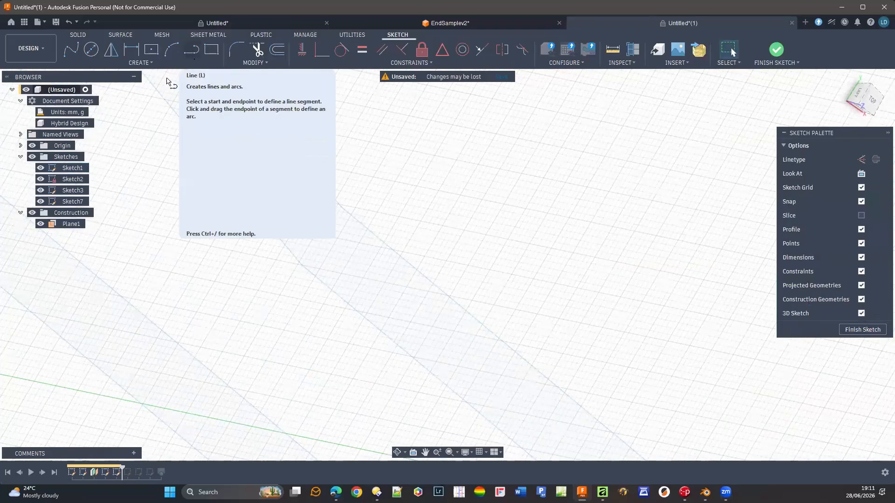
{"action": "scroll", "coordinate": [291, 282], "scroll_direction": "up", "scroll_amount": 3}
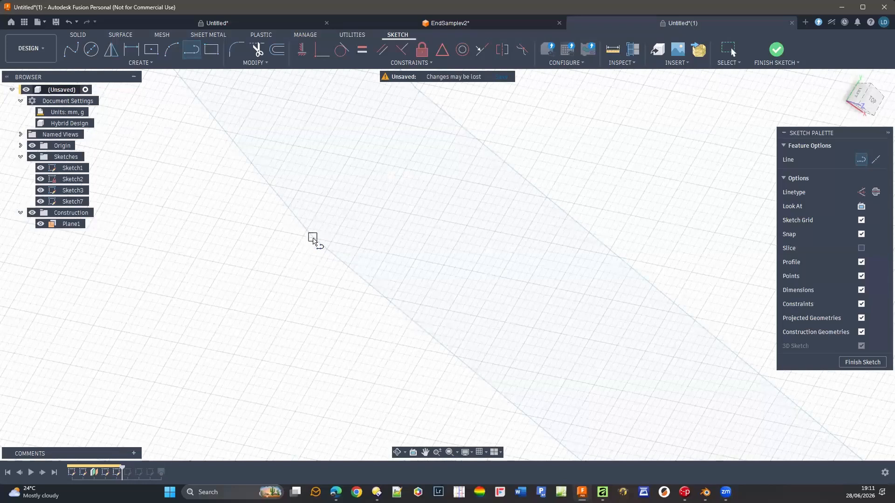
{"action": "left_click", "coordinate": [313, 238]}
{"action": "mouse_move", "coordinate": [211, 348]}
{"action": "middle_mouse_down"}
{"action": "mouse_move", "coordinate": [475, 168]}
{"action": "mouse_move", "coordinate": [413, 261]}
{"action": "middle_mouse_up"}
{"action": "scroll", "coordinate": [414, 260], "scroll_direction": "down", "scroll_amount": 3}
{"action": "scroll", "coordinate": [398, 263], "scroll_direction": "down", "scroll_amount": 3}
{"action": "middle_click_drag", "start_coordinate": [442, 269], "coordinate": [503, 277]}
{"action": "scroll", "coordinate": [499, 274], "scroll_direction": "down", "scroll_amount": 1}
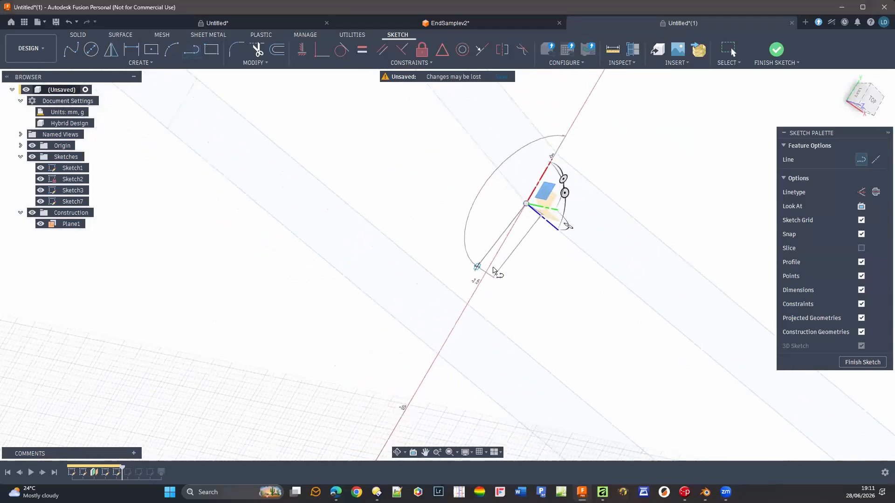
{"action": "scroll", "coordinate": [501, 271], "scroll_direction": "down", "scroll_amount": 2}
{"action": "middle_click_drag", "start_coordinate": [311, 163], "coordinate": [320, 179]}
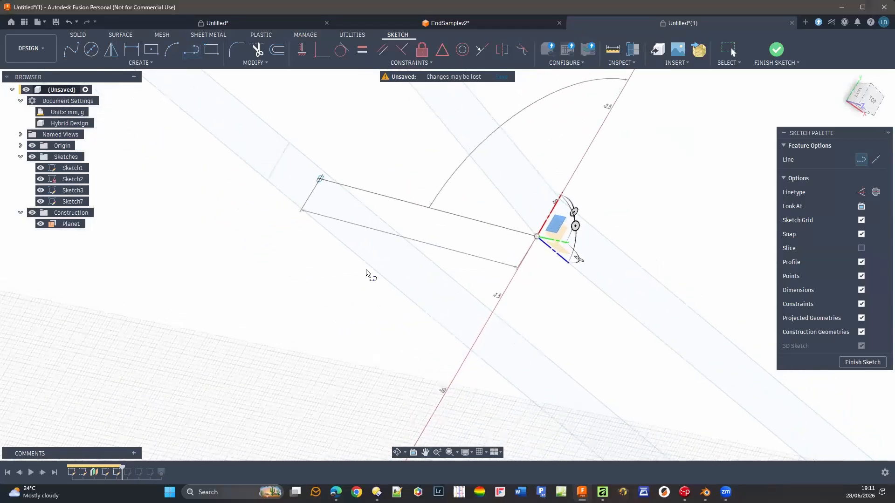
{"action": "middle_click_drag", "start_coordinate": [366, 274], "coordinate": [365, 271]}
{"action": "scroll", "coordinate": [306, 287], "scroll_direction": "up", "scroll_amount": 5}
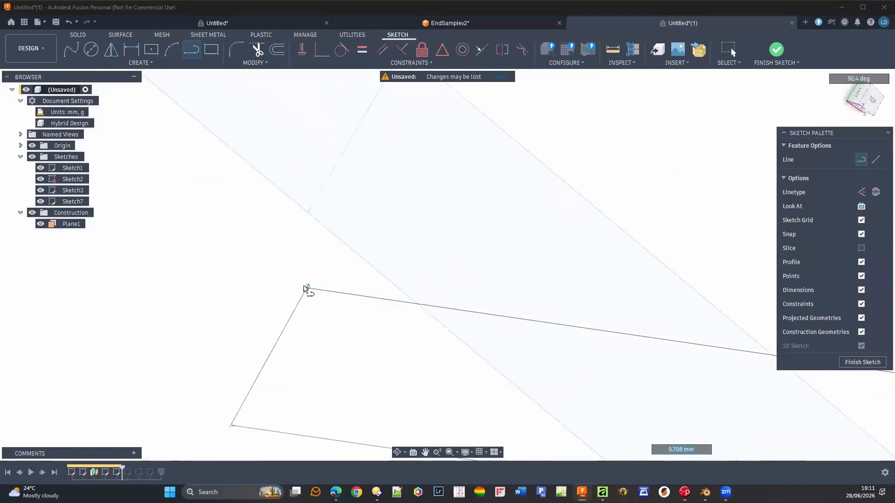
{"action": "scroll", "coordinate": [304, 286], "scroll_direction": "up", "scroll_amount": 1}
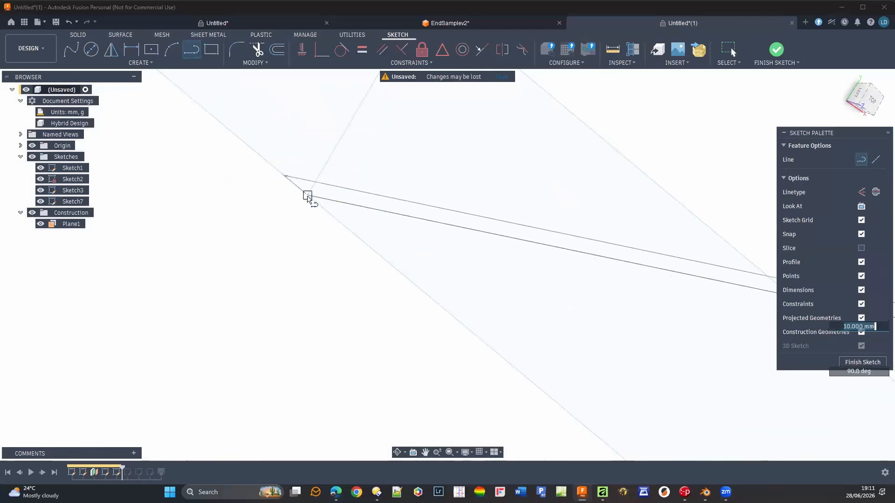
{"action": "left_click", "coordinate": [306, 197]}
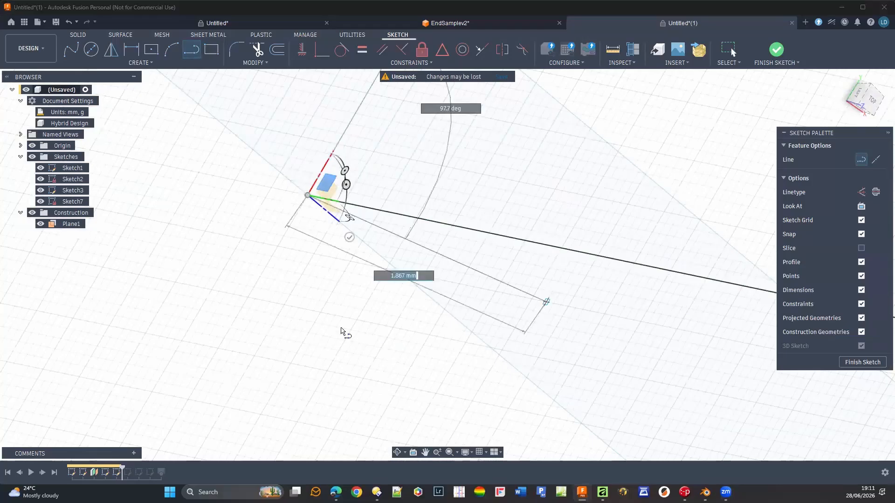
{"action": "key", "text": "Escape"}
Examine the connecting line and its endpoints on the upper and lower profiles from several angles.
{"action": "scroll", "coordinate": [553, 324], "scroll_direction": "down", "scroll_amount": 2}
{"action": "scroll", "coordinate": [553, 324], "scroll_direction": "down", "scroll_amount": 3}
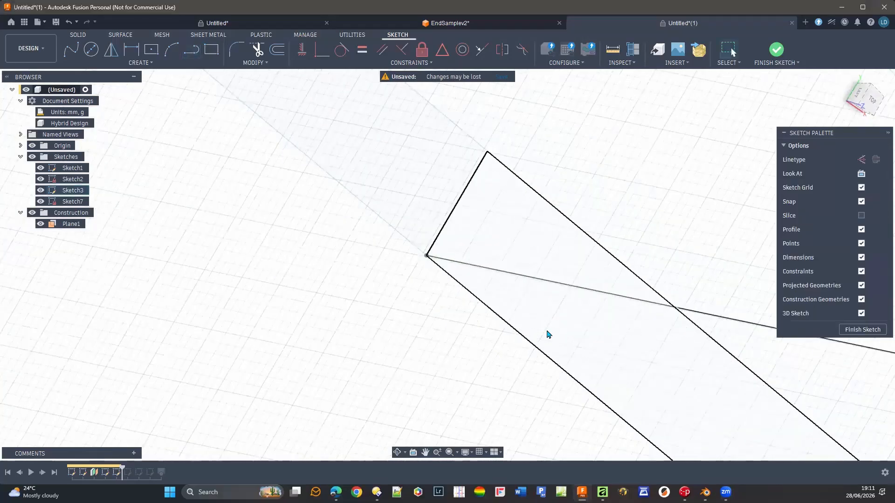
{"action": "key", "text": "ctrl+z"}
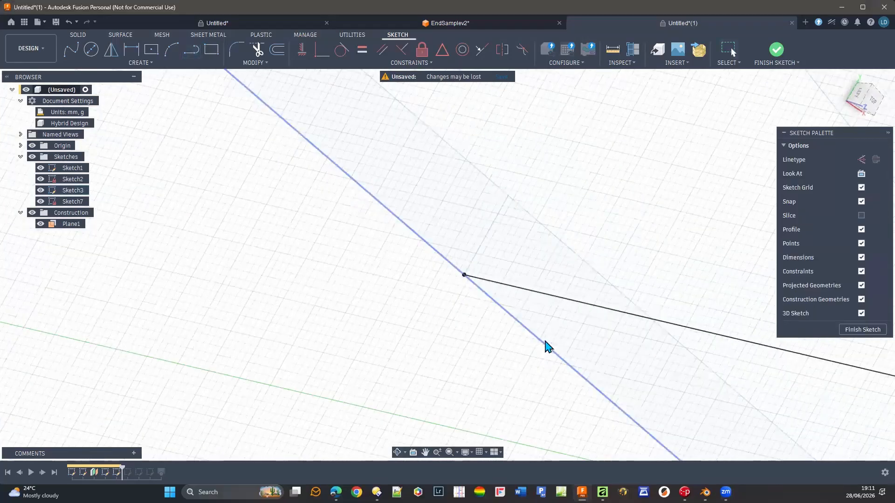
{"action": "key", "text": "ctrl+z"}
{"action": "mouse_move", "coordinate": [683, 323]}
{"action": "middle_mouse_down", "text": "shift"}
{"action": "mouse_move", "coordinate": [719, 286]}
{"action": "mouse_move", "coordinate": [692, 266]}
{"action": "mouse_move", "coordinate": [653, 281]}
{"action": "mouse_move", "coordinate": [689, 326]}
{"action": "mouse_move", "coordinate": [589, 311]}
{"action": "mouse_move", "coordinate": [618, 285]}
{"action": "mouse_move", "coordinate": [581, 354]}
{"action": "middle_mouse_up", "text": "shift"}
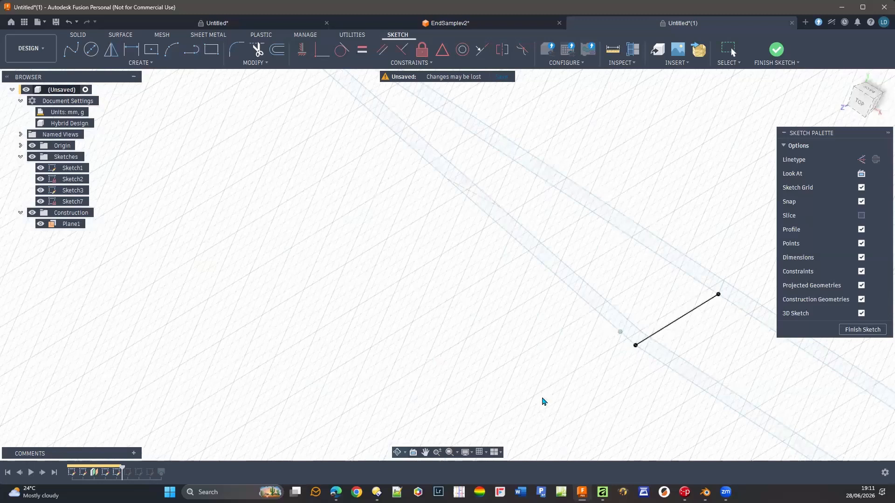
{"action": "middle_click_drag", "start_coordinate": [541, 401], "coordinate": [521, 310], "text": "shift"}
{"action": "middle_click_drag", "start_coordinate": [464, 314], "coordinate": [536, 327], "text": "shift"}
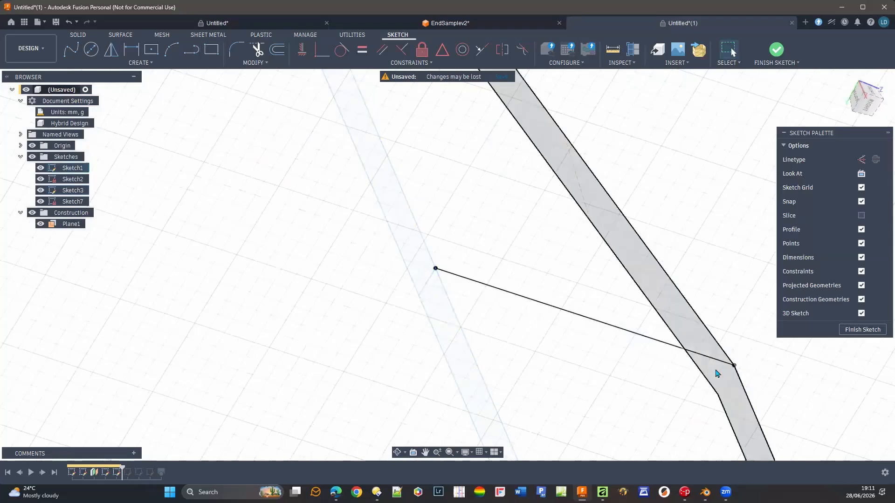
Examine the upper and lower profiles along their full length, from the connecting line to both ends.
{"action": "middle_click_drag", "start_coordinate": [603, 326], "coordinate": [505, 141], "text": "shift"}
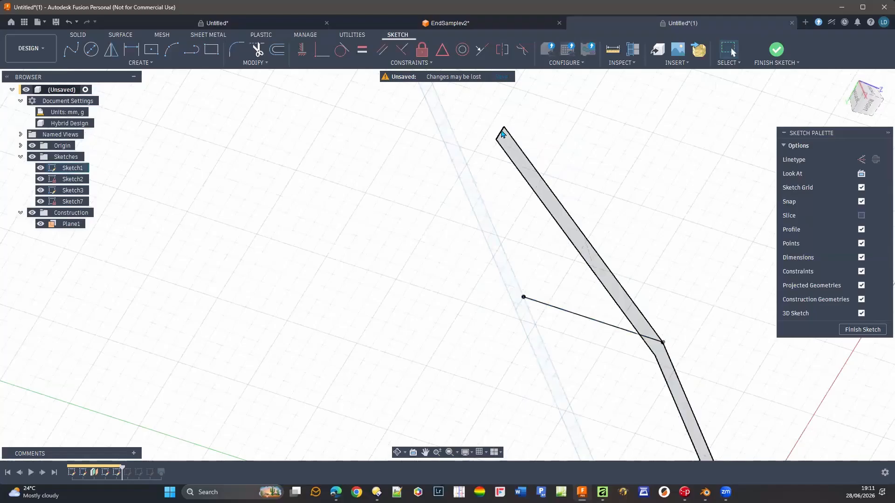
{"action": "middle_click_drag", "start_coordinate": [458, 108], "coordinate": [423, 186]}
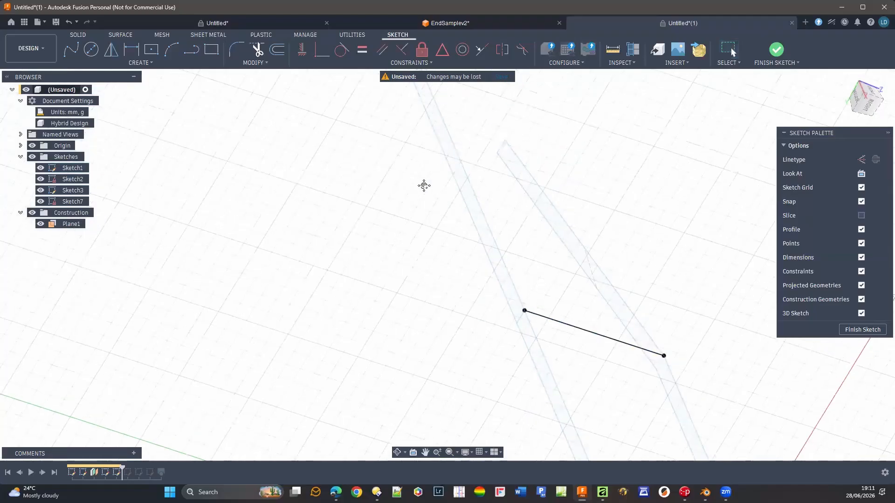
{"action": "middle_click_drag", "start_coordinate": [623, 255], "coordinate": [413, 121]}
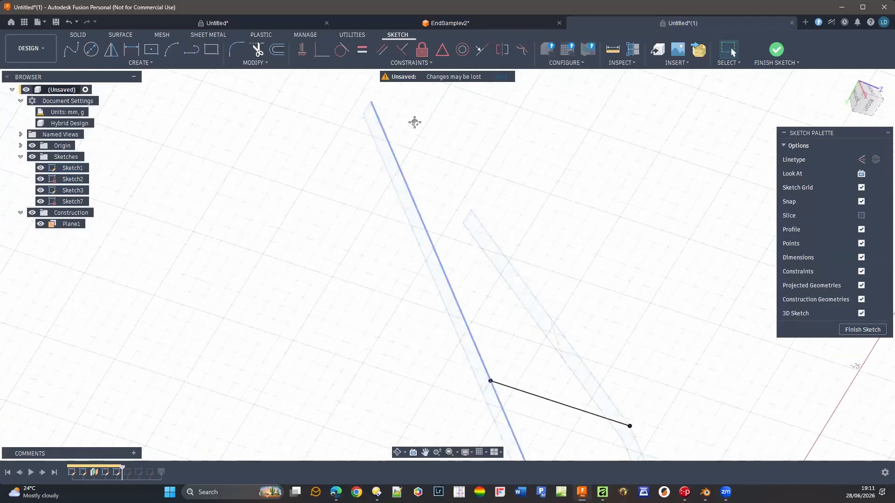
{"action": "middle_click_drag", "start_coordinate": [459, 222], "coordinate": [426, 120]}
{"action": "scroll", "coordinate": [423, 122], "scroll_direction": "down", "scroll_amount": 1}
{"action": "middle_click_drag", "start_coordinate": [501, 176], "coordinate": [497, 139]}
{"action": "mouse_move", "coordinate": [514, 360]}
{"action": "middle_mouse_down"}
{"action": "mouse_move", "coordinate": [480, 250]}
{"action": "mouse_move", "coordinate": [494, 309]}
{"action": "mouse_move", "coordinate": [497, 266]}
{"action": "middle_mouse_up"}
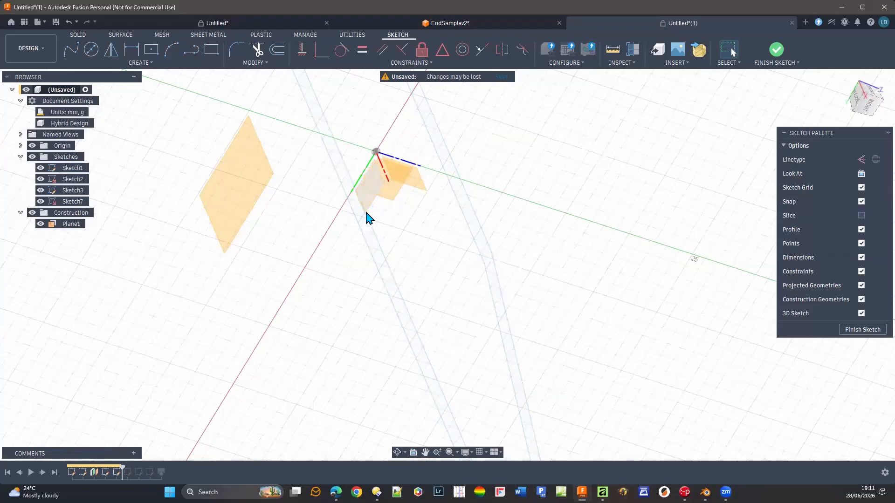
{"action": "middle_click_drag", "start_coordinate": [574, 153], "coordinate": [566, 96]}
{"action": "middle_click_drag", "start_coordinate": [561, 407], "coordinate": [545, 301]}
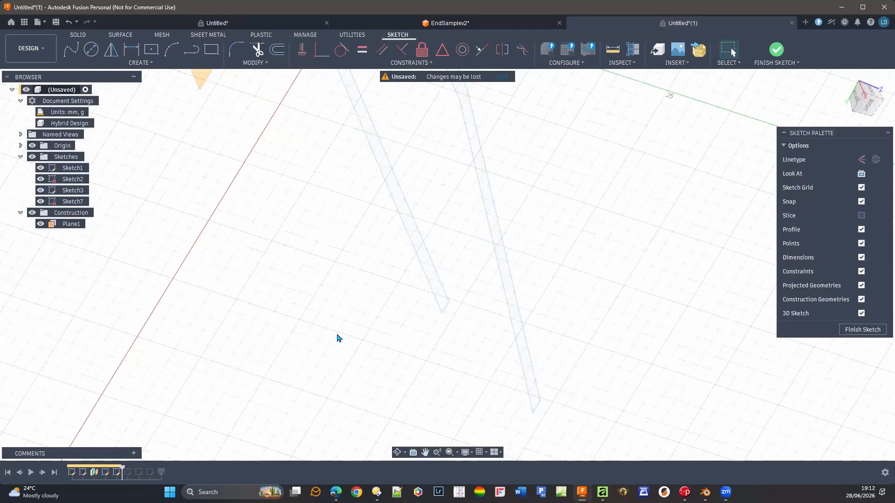
{"action": "scroll", "coordinate": [337, 337], "scroll_direction": "down", "scroll_amount": 1}
{"action": "scroll", "coordinate": [338, 336], "scroll_direction": "up", "scroll_amount": 2}
{"action": "scroll", "coordinate": [277, 280], "scroll_direction": "up", "scroll_amount": 1}
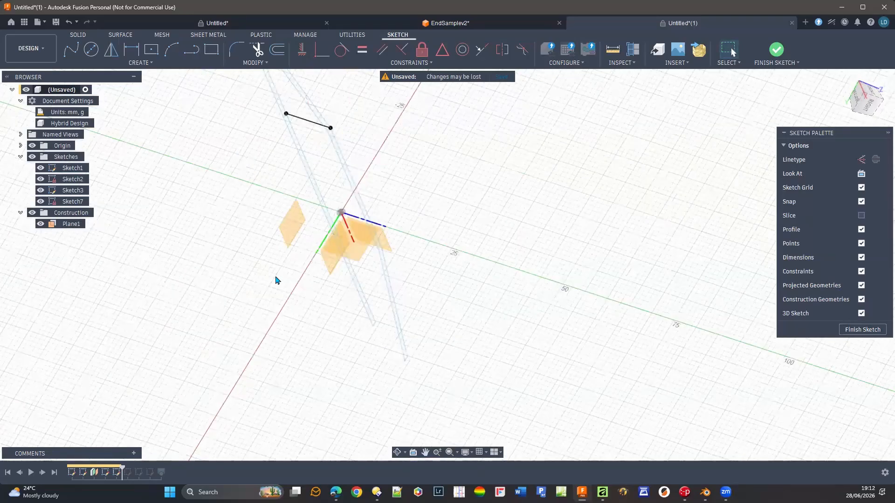
Undo the demonstration line, finish the 3D sketch and advance the design history to just after Sketch4.
{"action": "key", "text": "ctrl+z"}
{"action": "left_click", "coordinate": [862, 330]}
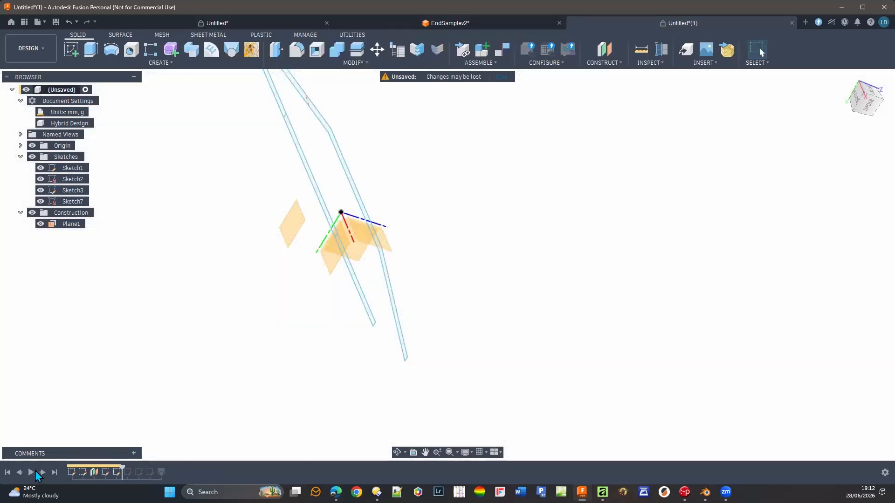
{"action": "left_click", "coordinate": [42, 472]}
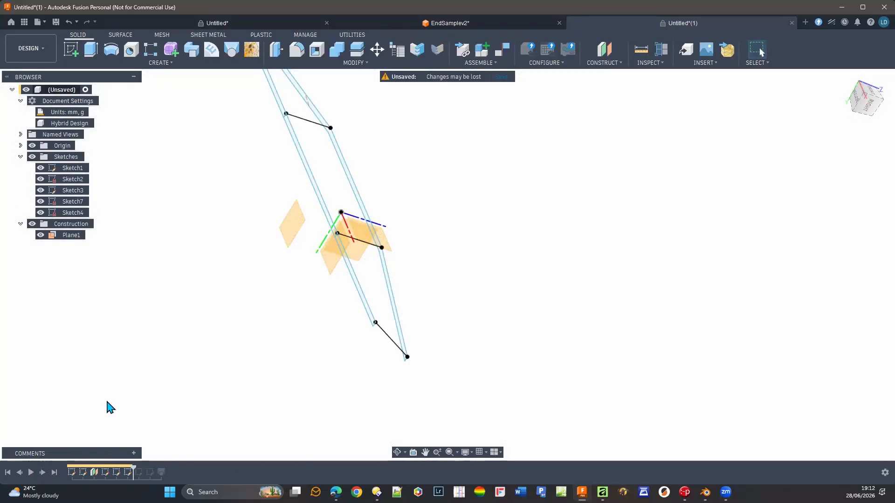
Examine how Sketch4's lines join the outer corners and division lines of the lower profile to the upper profile's corners.
{"action": "middle_click_drag", "start_coordinate": [265, 290], "coordinate": [278, 306]}
{"action": "mouse_move", "coordinate": [300, 377]}
{"action": "middle_mouse_down", "text": "shift"}
{"action": "mouse_move", "coordinate": [261, 334]}
{"action": "mouse_move", "coordinate": [268, 328]}
{"action": "middle_mouse_up", "text": "shift"}
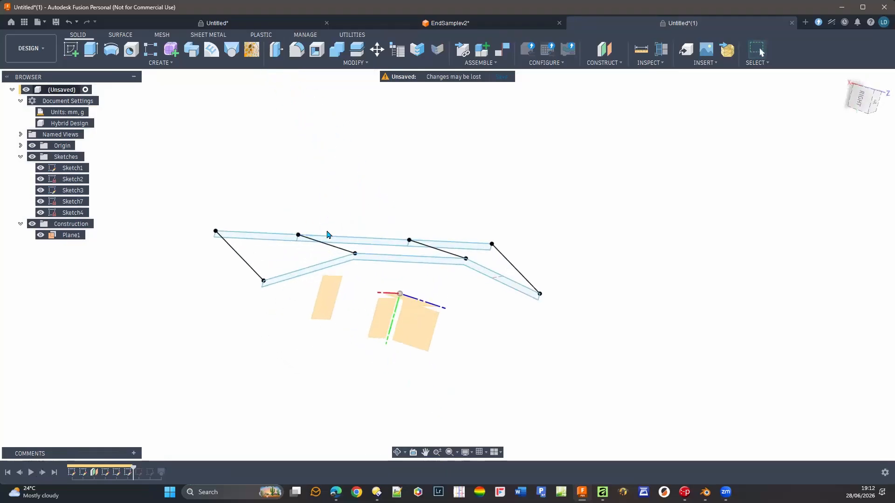
{"action": "scroll", "coordinate": [328, 234], "scroll_direction": "up", "scroll_amount": 10}
{"action": "middle_click_drag", "start_coordinate": [350, 333], "coordinate": [478, 322]}
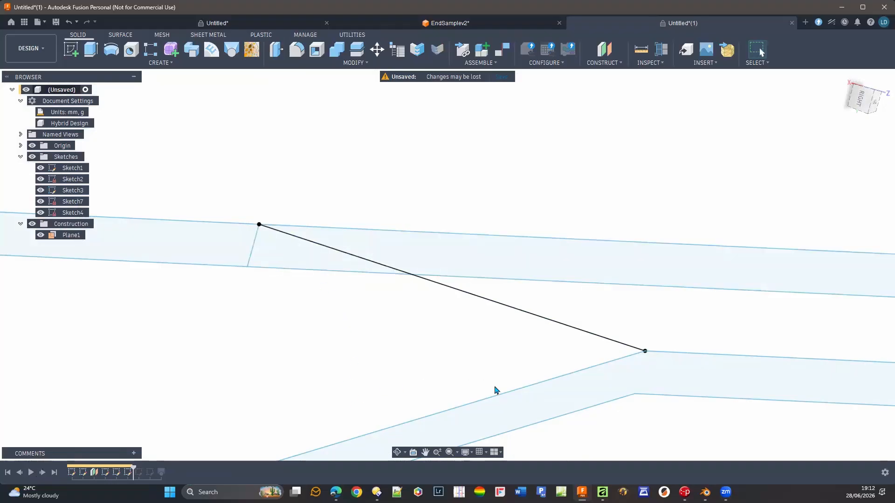
{"action": "scroll", "coordinate": [379, 350], "scroll_direction": "down", "scroll_amount": 5}
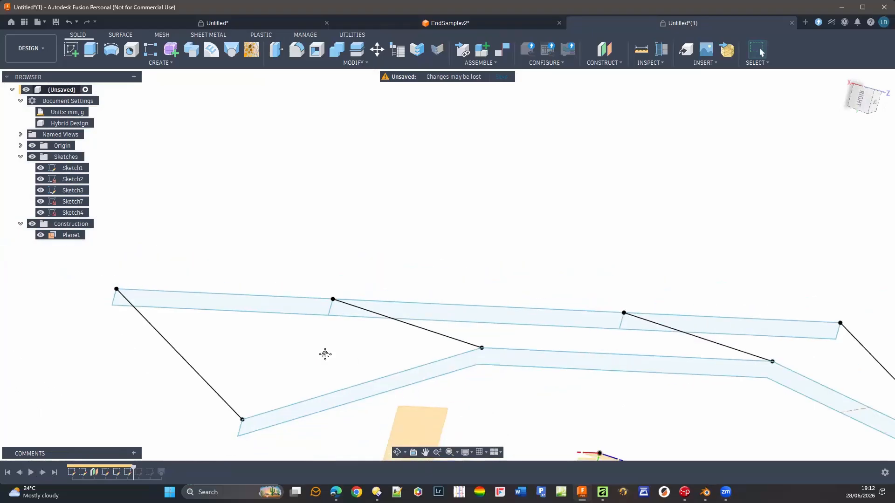
{"action": "middle_click_drag", "start_coordinate": [325, 355], "coordinate": [361, 337]}
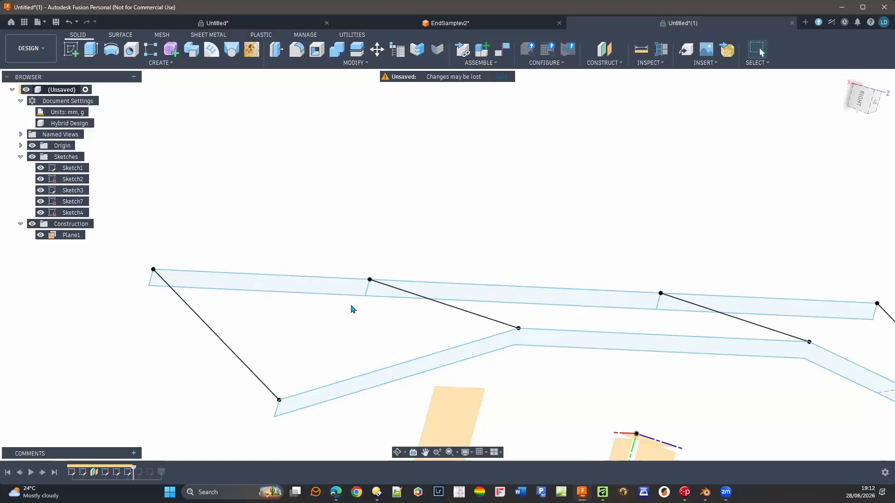
{"action": "middle_click_drag", "start_coordinate": [264, 263], "coordinate": [283, 254]}
{"action": "scroll", "coordinate": [597, 220], "scroll_direction": "down", "scroll_amount": 1}
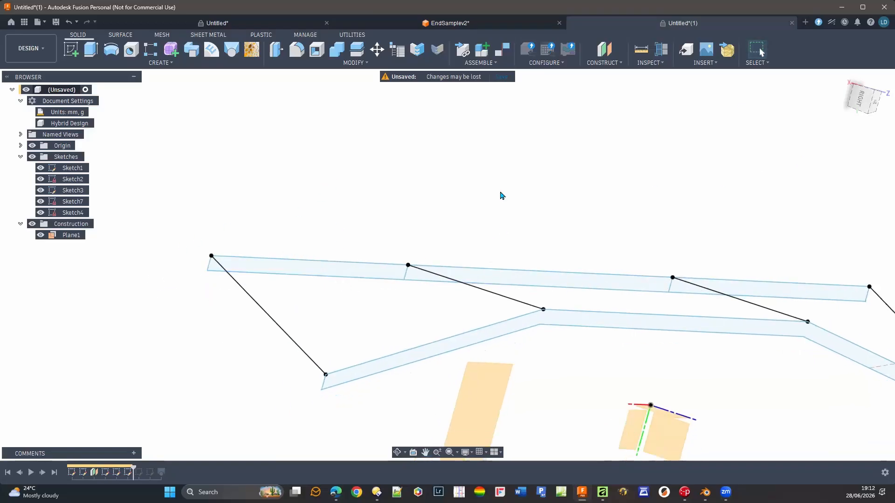
Inspect the four connecting lines in the standard side and front views and from oblique angles to compare their slopes.
{"action": "left_click", "coordinate": [860, 99]}
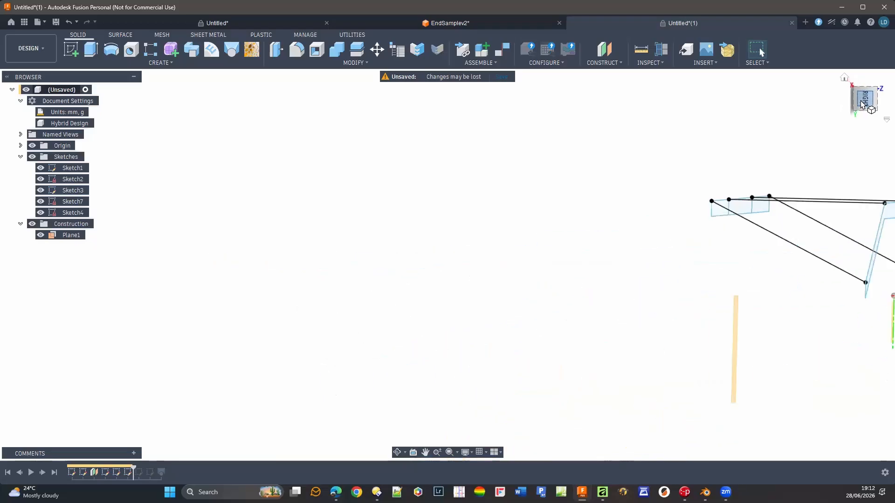
{"action": "middle_click_drag", "start_coordinate": [515, 176], "coordinate": [128, 202]}
{"action": "mouse_move", "coordinate": [799, 200]}
{"action": "middle_mouse_down", "text": "shift"}
{"action": "mouse_move", "coordinate": [735, 237]}
{"action": "mouse_move", "coordinate": [727, 231]}
{"action": "mouse_move", "coordinate": [729, 253]}
{"action": "mouse_move", "coordinate": [697, 255]}
{"action": "mouse_move", "coordinate": [700, 247]}
{"action": "middle_mouse_up", "text": "shift"}
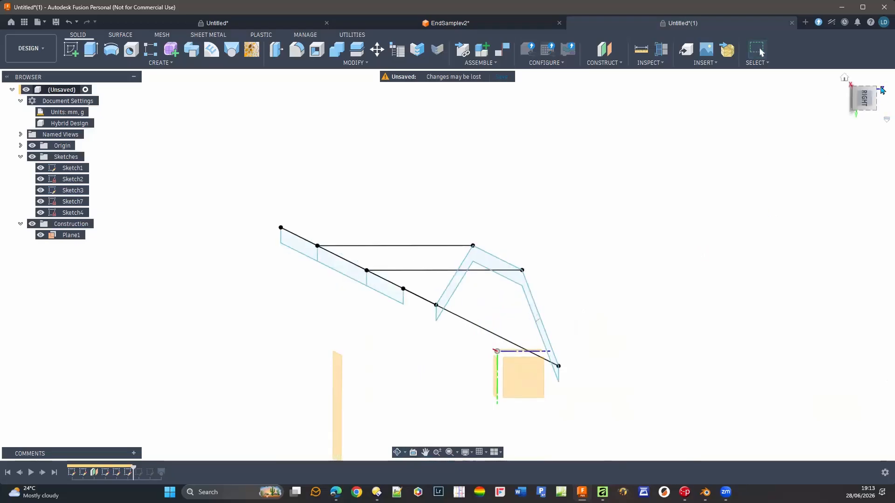
{"action": "middle_click_drag", "start_coordinate": [355, 267], "coordinate": [357, 266], "text": "shift"}
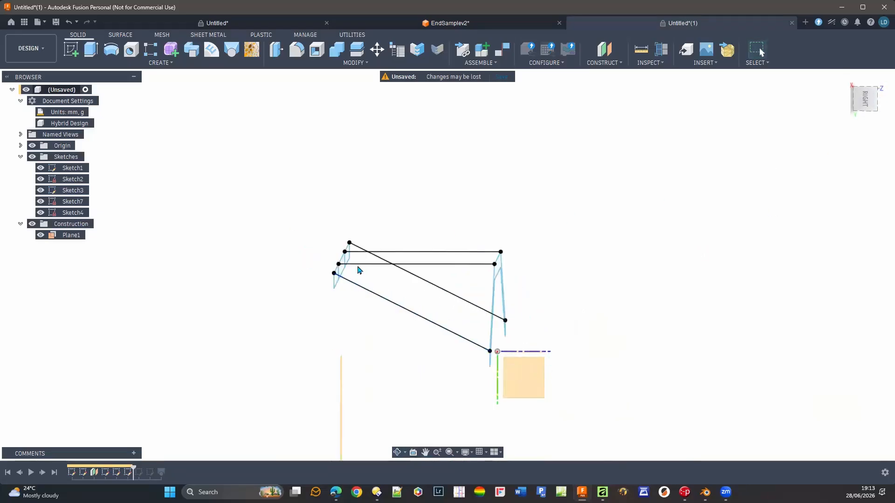
{"action": "mouse_move", "coordinate": [305, 285]}
{"action": "middle_mouse_down", "text": "shift"}
{"action": "mouse_move", "coordinate": [299, 293]}
{"action": "mouse_move", "coordinate": [286, 272]}
{"action": "mouse_move", "coordinate": [315, 280]}
{"action": "mouse_move", "coordinate": [331, 318]}
{"action": "middle_mouse_up", "text": "shift"}
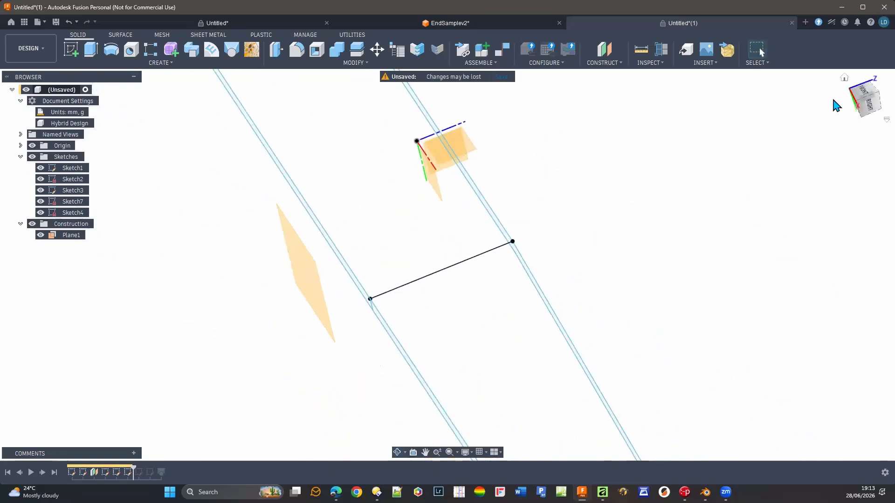
{"action": "left_click", "coordinate": [862, 93]}
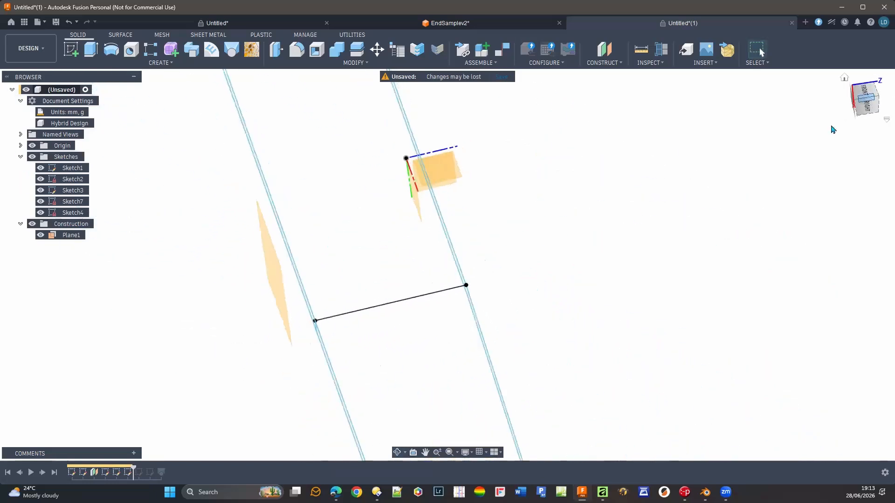
{"action": "left_click", "coordinate": [868, 115]}
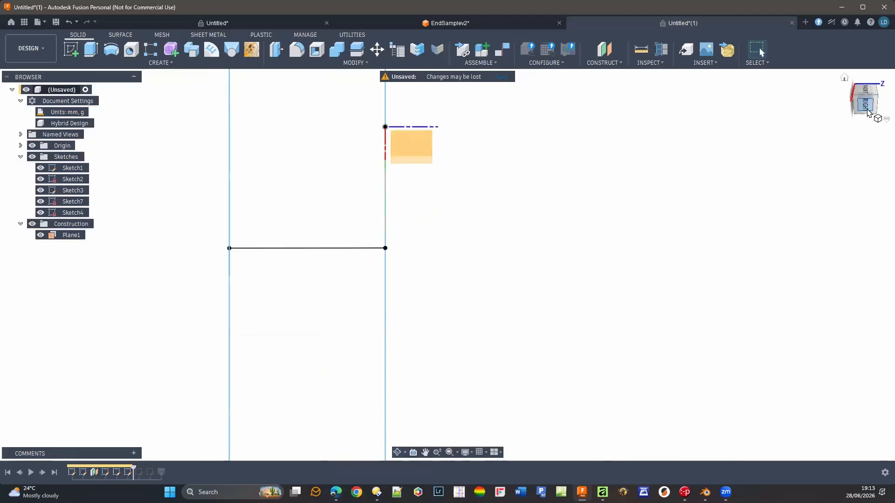
{"action": "mouse_move", "coordinate": [573, 227]}
{"action": "middle_mouse_down", "text": "shift"}
{"action": "mouse_move", "coordinate": [523, 262]}
{"action": "mouse_move", "coordinate": [479, 245]}
{"action": "mouse_move", "coordinate": [475, 284]}
{"action": "mouse_move", "coordinate": [557, 270]}
{"action": "mouse_move", "coordinate": [561, 223]}
{"action": "mouse_move", "coordinate": [519, 205]}
{"action": "mouse_move", "coordinate": [498, 212]}
{"action": "middle_mouse_up", "text": "shift"}
{"action": "scroll", "coordinate": [498, 212], "scroll_direction": "up", "scroll_amount": 5}
{"action": "middle_click_drag", "start_coordinate": [555, 273], "coordinate": [456, 394]}
{"action": "middle_click_drag", "start_coordinate": [575, 283], "coordinate": [589, 272]}
{"action": "right_click", "coordinate": [600, 270]}
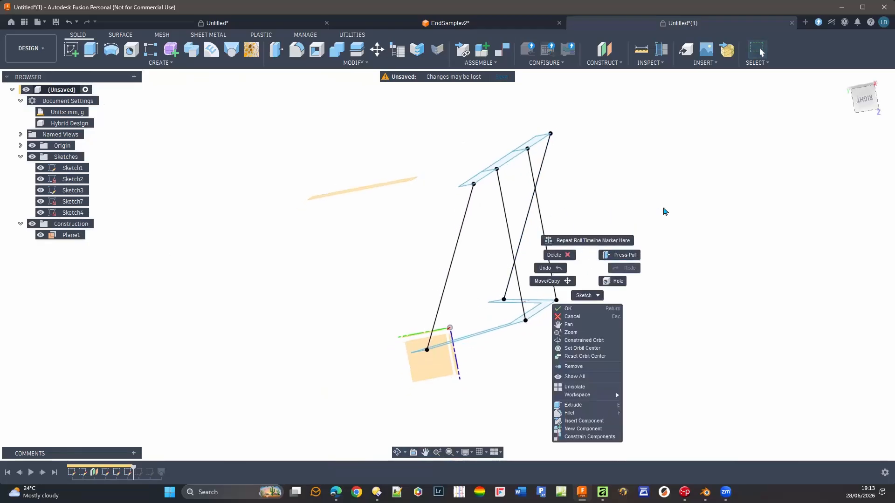
{"action": "left_click", "coordinate": [652, 214]}
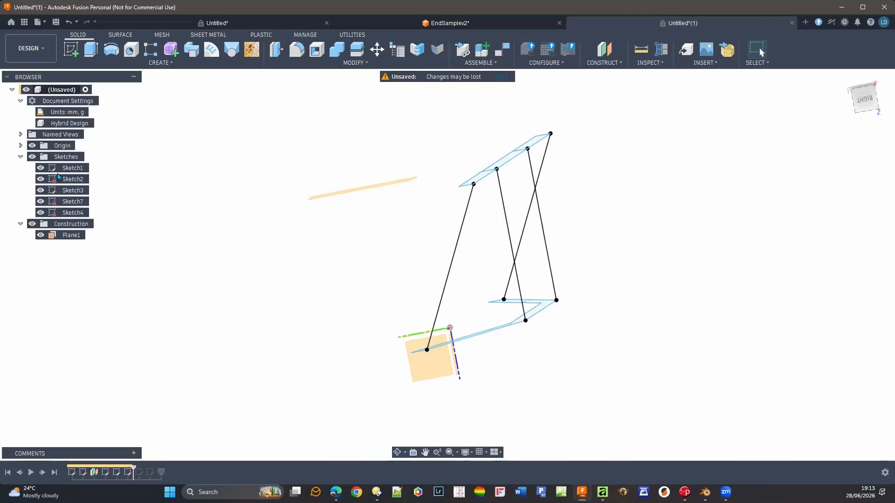
Start a new 3D sketch on the YZ origin plane, with the profiles and their four connecting lines in view.
{"action": "left_click", "coordinate": [71, 49]}
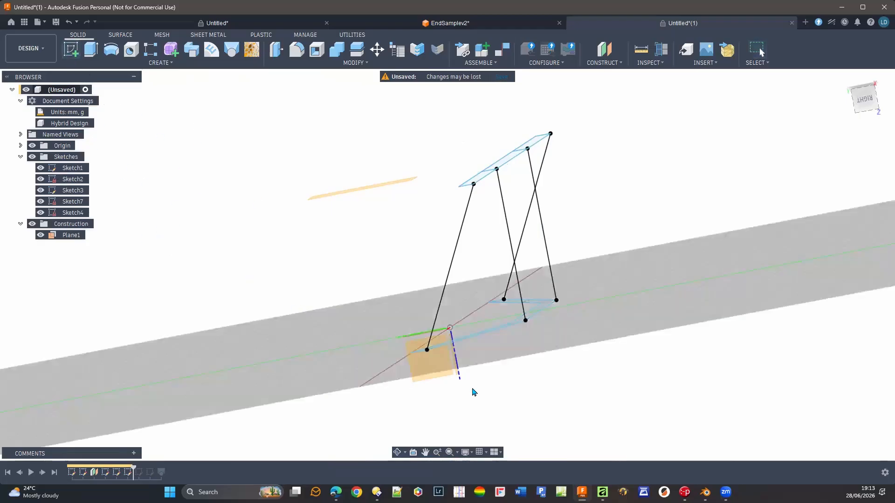
{"action": "left_click", "coordinate": [436, 374]}
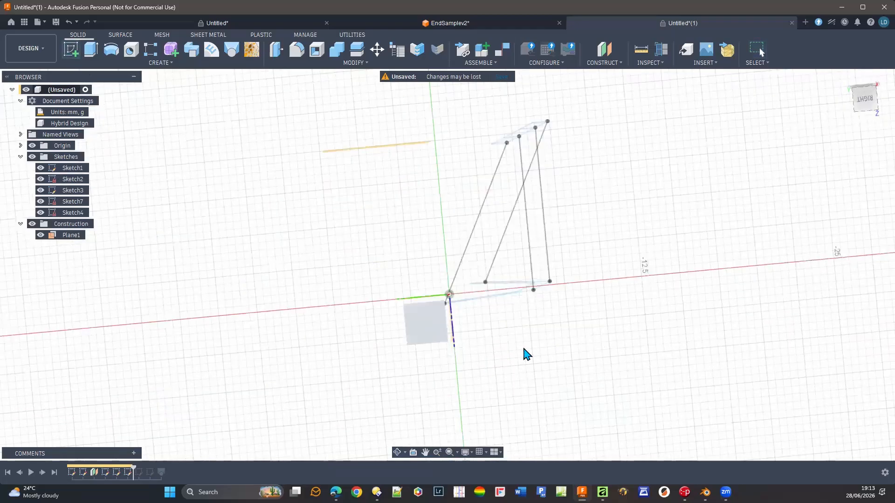
{"action": "scroll", "coordinate": [476, 302], "scroll_direction": "up", "scroll_amount": 3}
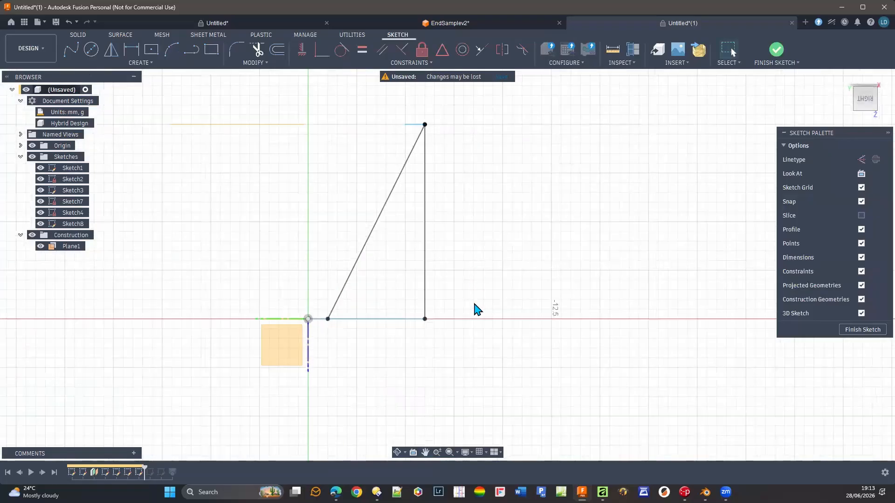
{"action": "mouse_move", "coordinate": [474, 293]}
{"action": "middle_mouse_down", "text": "shift"}
{"action": "mouse_move", "coordinate": [466, 299]}
{"action": "mouse_move", "coordinate": [426, 262]}
{"action": "middle_mouse_up", "text": "shift"}
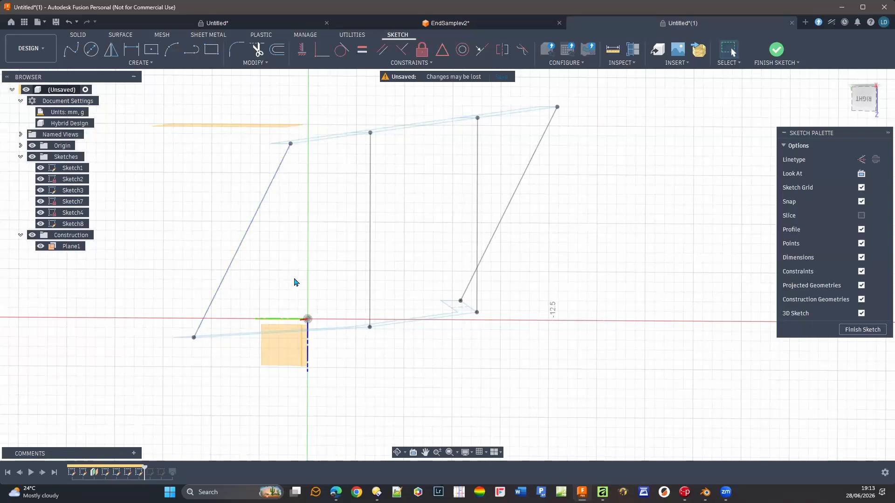
{"action": "middle_click_drag", "start_coordinate": [300, 280], "coordinate": [303, 285], "text": "shift"}
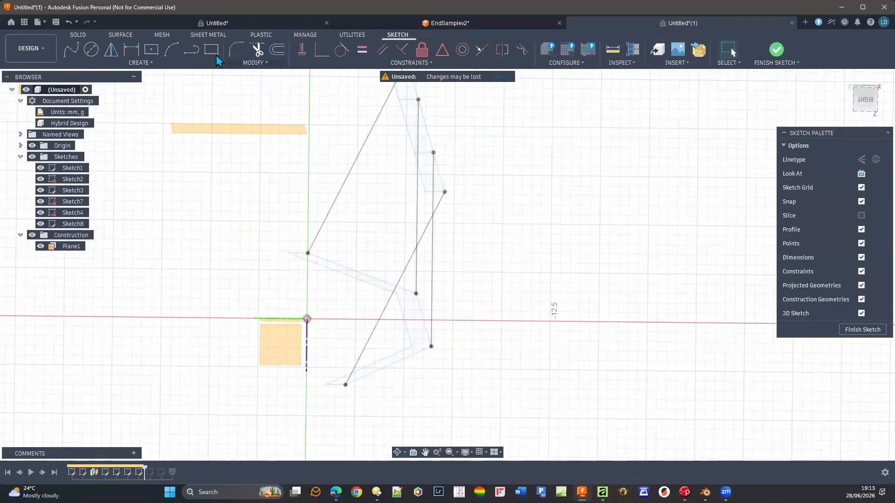
Try to draw a three-point arc from the lower profile's outer end corner to the matching end corner of the upper profile.
{"action": "left_click", "coordinate": [170, 50]}
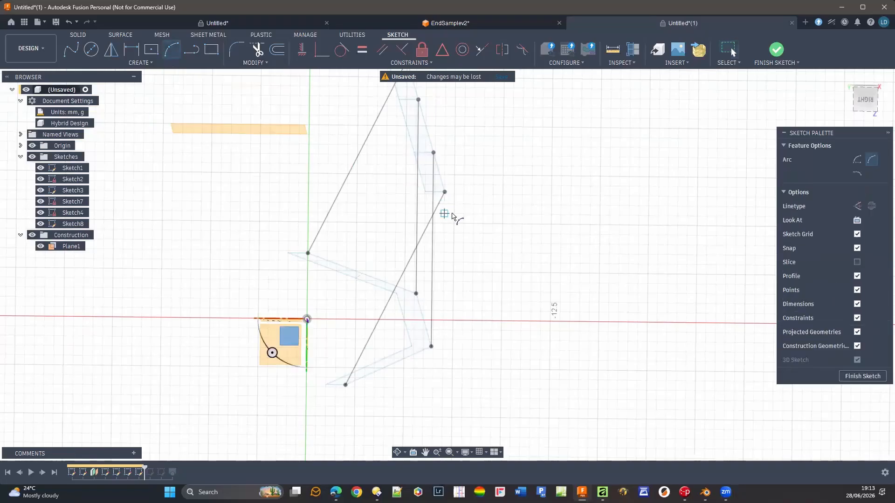
{"action": "scroll", "coordinate": [438, 200], "scroll_direction": "up", "scroll_amount": 3}
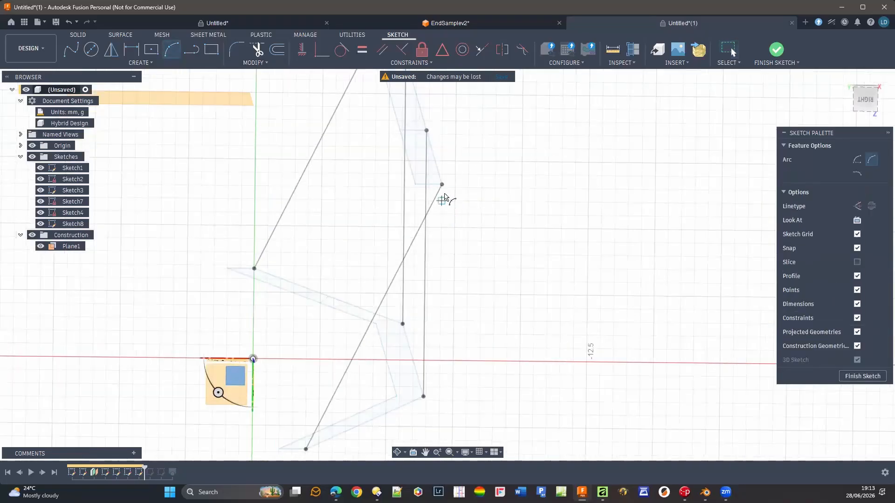
{"action": "left_click", "coordinate": [442, 186]}
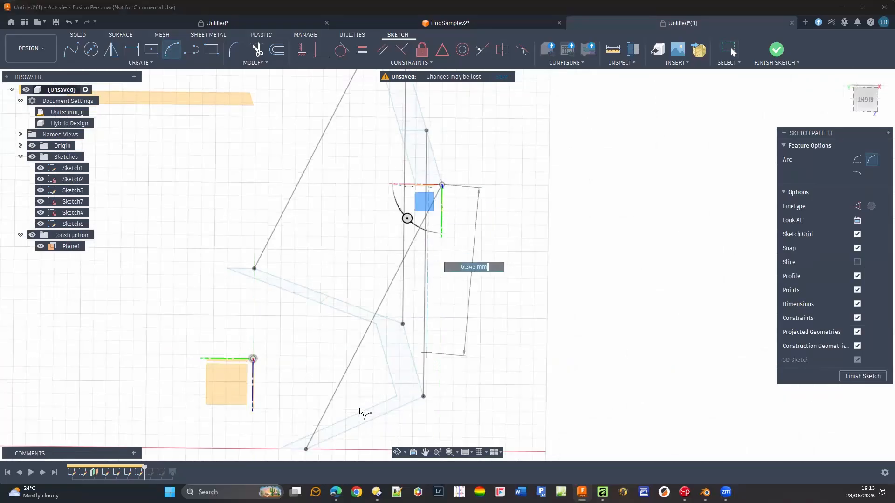
{"action": "left_click", "coordinate": [306, 450]}
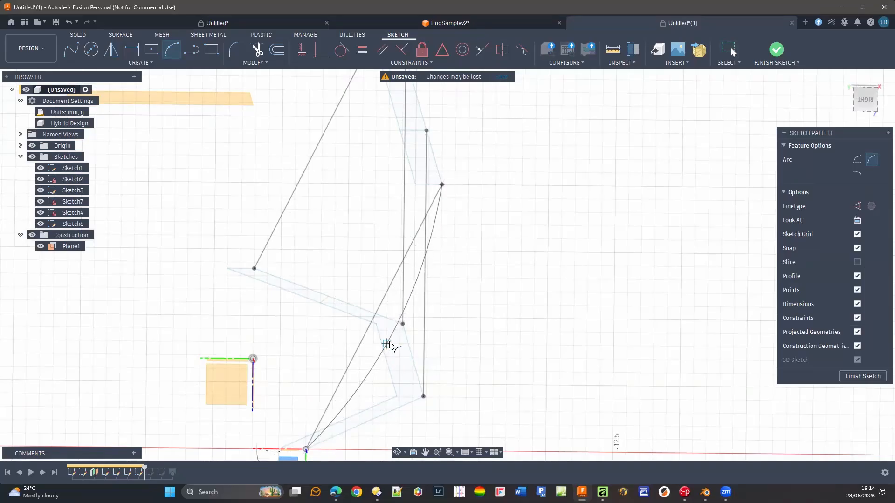
{"action": "left_click", "coordinate": [866, 103]}
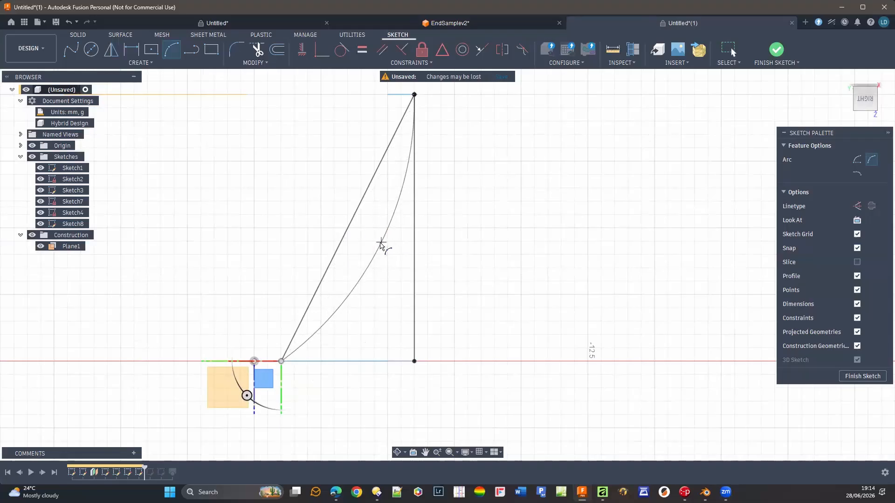
{"action": "key", "text": "Escape"}
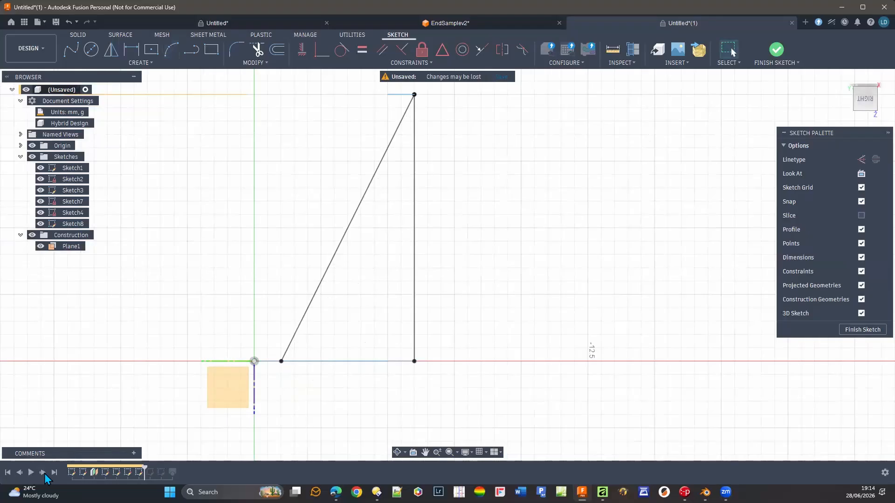
Finish the sketch and advance the design history to just after Sketch6, showing the arcs between the profile ends.
{"action": "left_click", "coordinate": [863, 329]}
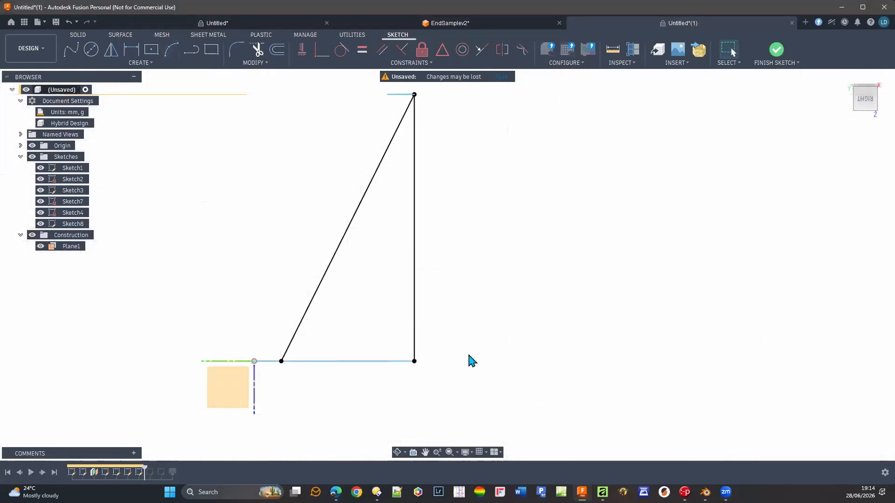
{"action": "left_click", "coordinate": [45, 472]}
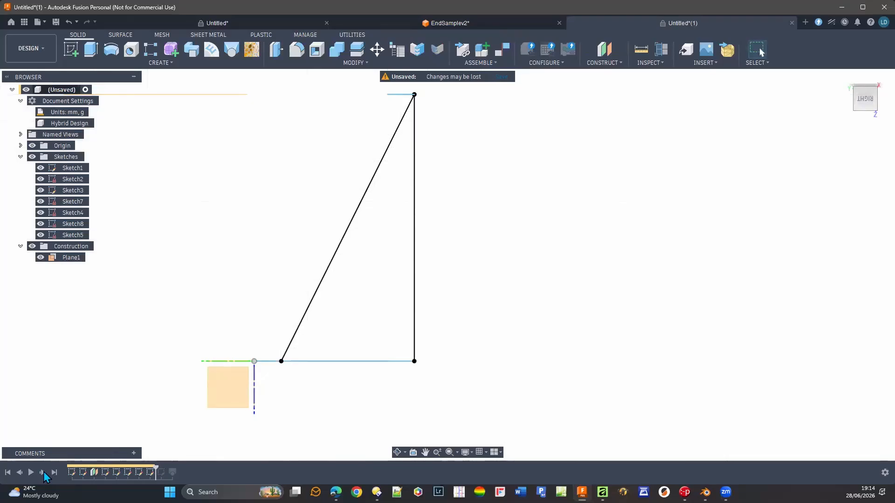
{"action": "left_click", "coordinate": [45, 472]}
{"action": "mouse_move", "coordinate": [212, 320]}
{"action": "middle_mouse_down", "text": "shift"}
{"action": "mouse_move", "coordinate": [242, 320]}
{"action": "mouse_move", "coordinate": [256, 441]}
{"action": "mouse_move", "coordinate": [298, 375]}
{"action": "middle_mouse_up", "text": "shift"}
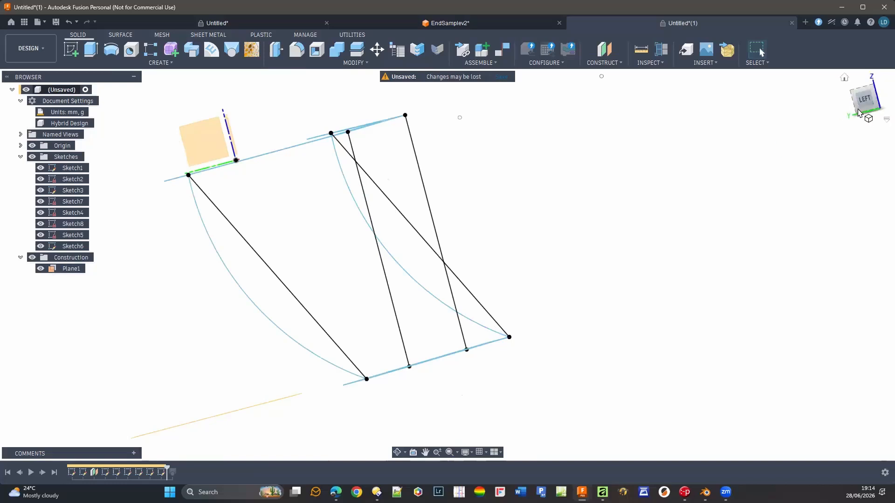
Try to trim an end arc from within a new 3D sketch on the YZ origin plane, and finish that sketch.
{"action": "left_click", "coordinate": [862, 104]}
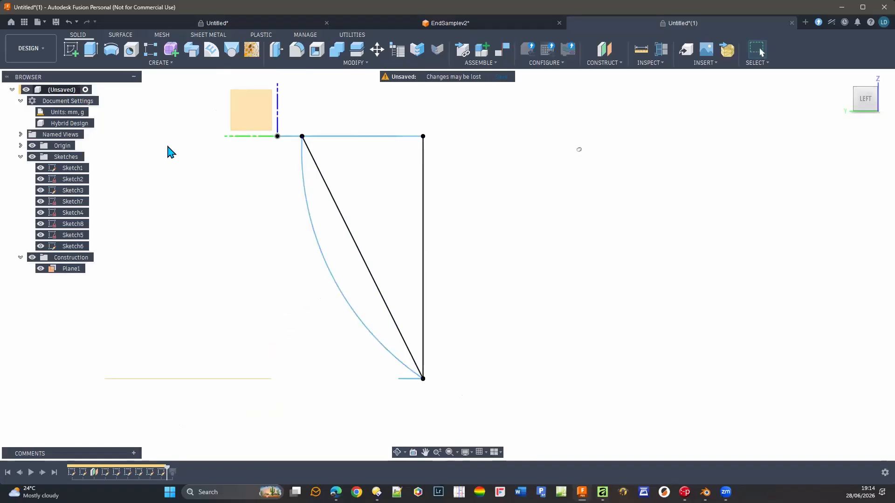
{"action": "left_click", "coordinate": [72, 47]}
{"action": "left_click", "coordinate": [249, 106]}
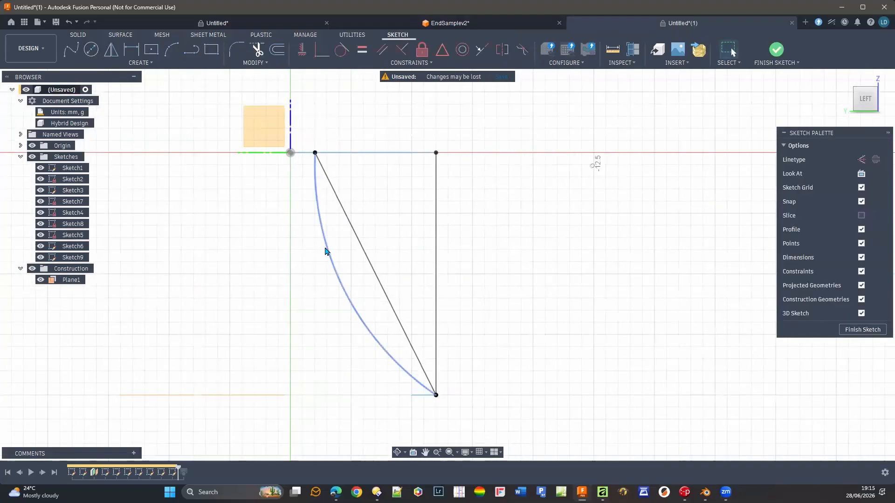
{"action": "left_click", "coordinate": [315, 273]}
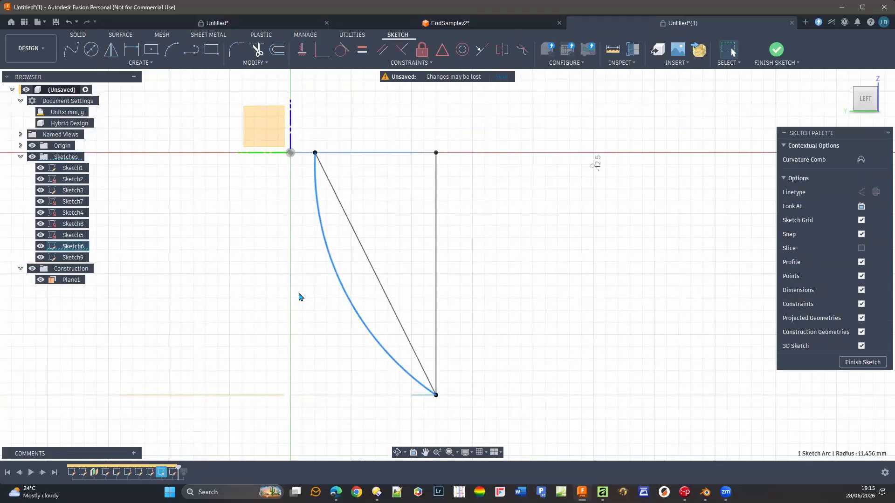
{"action": "middle_click_drag", "start_coordinate": [298, 292], "coordinate": [404, 328], "text": "shift"}
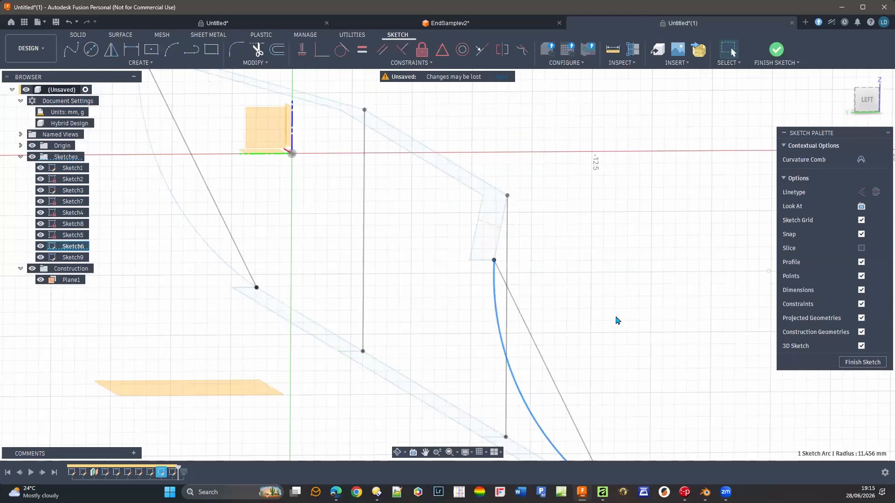
{"action": "left_click", "coordinate": [257, 49]}
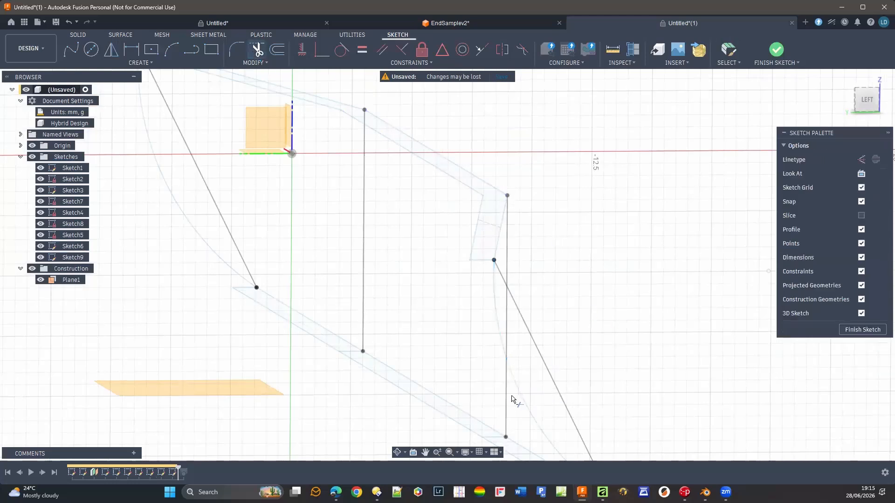
{"action": "left_click", "coordinate": [863, 329]}
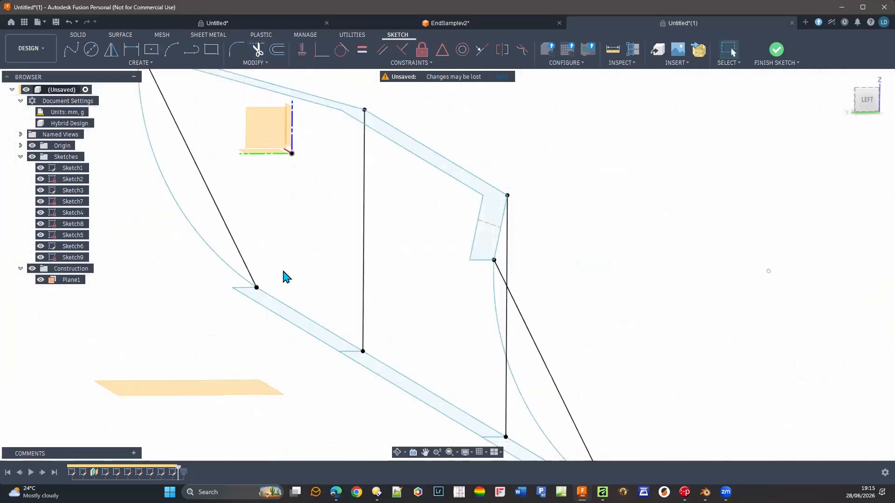
Delete the Sketch6 arc joining the upper and lower profile corners at the far end of the left side view.
{"action": "left_click", "coordinate": [212, 256]}
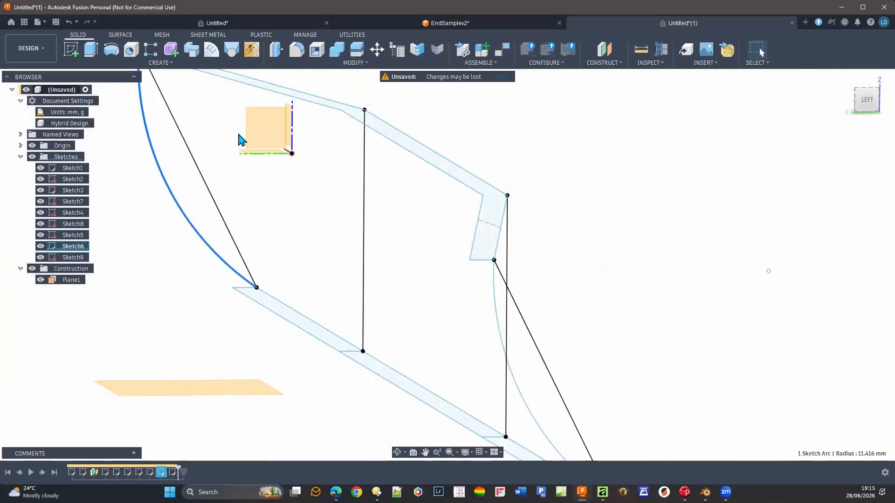
{"action": "key", "text": "Delete"}
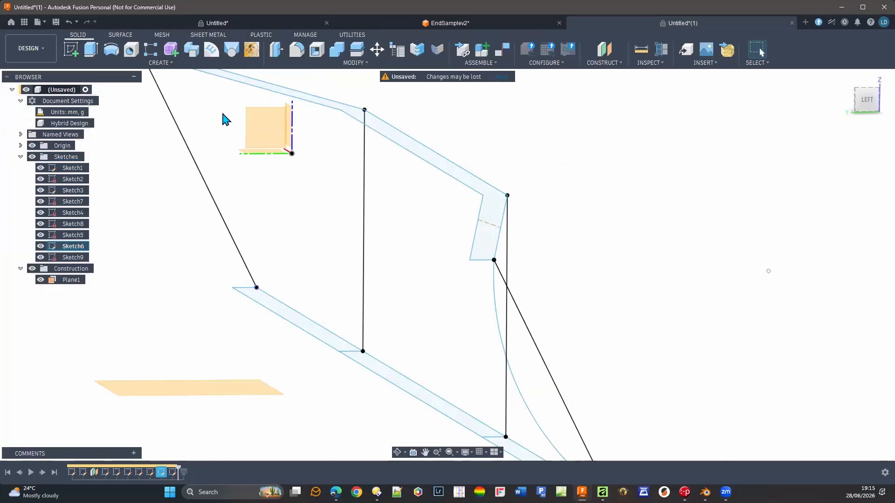
{"action": "mouse_move", "coordinate": [208, 292]}
{"action": "middle_mouse_down", "text": "shift"}
{"action": "mouse_move", "coordinate": [247, 309]}
{"action": "mouse_move", "coordinate": [262, 334]}
{"action": "mouse_move", "coordinate": [271, 306]}
{"action": "middle_mouse_up", "text": "shift"}
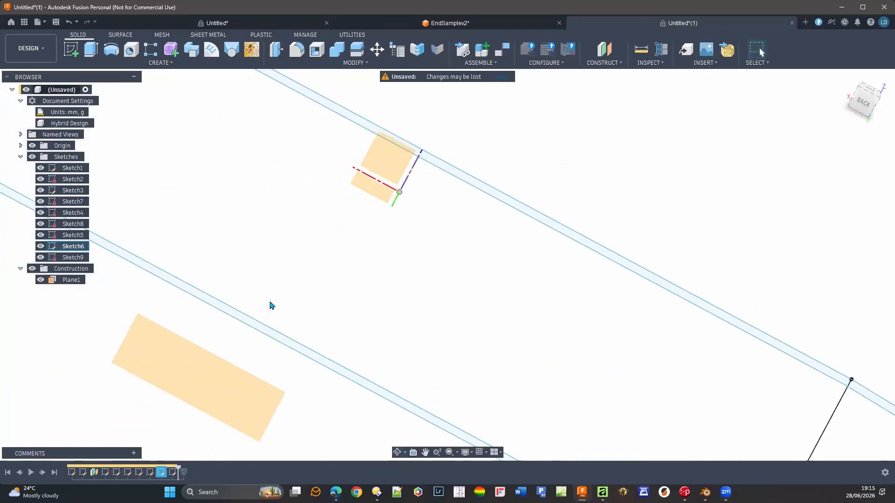
{"action": "scroll", "coordinate": [256, 320], "scroll_direction": "down", "scroll_amount": 5}
{"action": "mouse_move", "coordinate": [220, 377]}
{"action": "middle_mouse_down", "text": "shift"}
{"action": "mouse_move", "coordinate": [175, 379]}
{"action": "mouse_move", "coordinate": [247, 406]}
{"action": "mouse_move", "coordinate": [216, 418]}
{"action": "mouse_move", "coordinate": [228, 410]}
{"action": "middle_mouse_up", "text": "shift"}
{"action": "mouse_move", "coordinate": [330, 307]}
{"action": "middle_mouse_down"}
{"action": "mouse_move", "coordinate": [367, 242]}
{"action": "mouse_move", "coordinate": [322, 311]}
{"action": "mouse_move", "coordinate": [340, 292]}
{"action": "middle_mouse_up"}
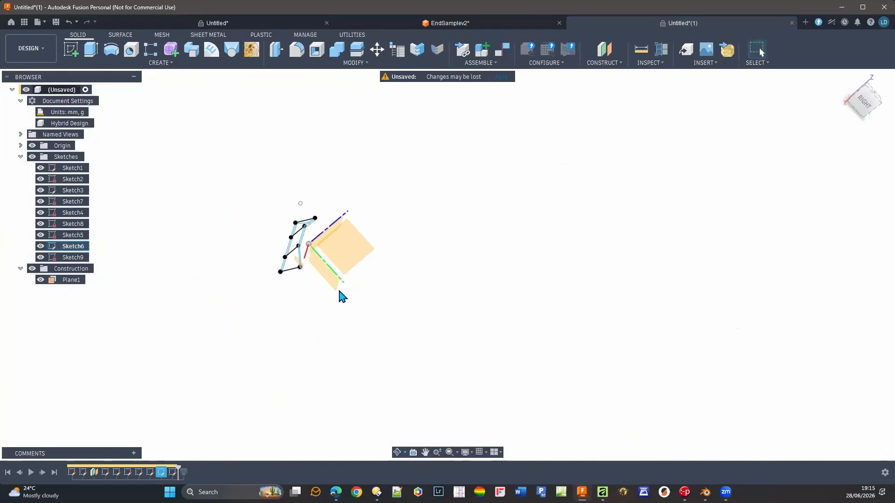
Start another 3D sketch on the YZ origin plane, facing the end where the arc was deleted.
{"action": "left_click", "coordinate": [865, 107]}
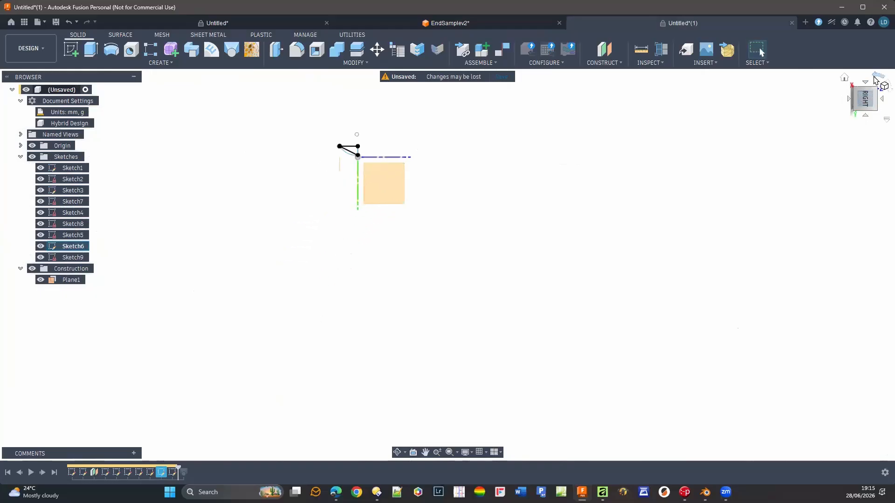
{"action": "middle_click_drag", "start_coordinate": [338, 157], "coordinate": [325, 354]}
{"action": "middle_click_drag", "start_coordinate": [355, 268], "coordinate": [371, 167]}
{"action": "scroll", "coordinate": [355, 263], "scroll_direction": "up", "scroll_amount": 5}
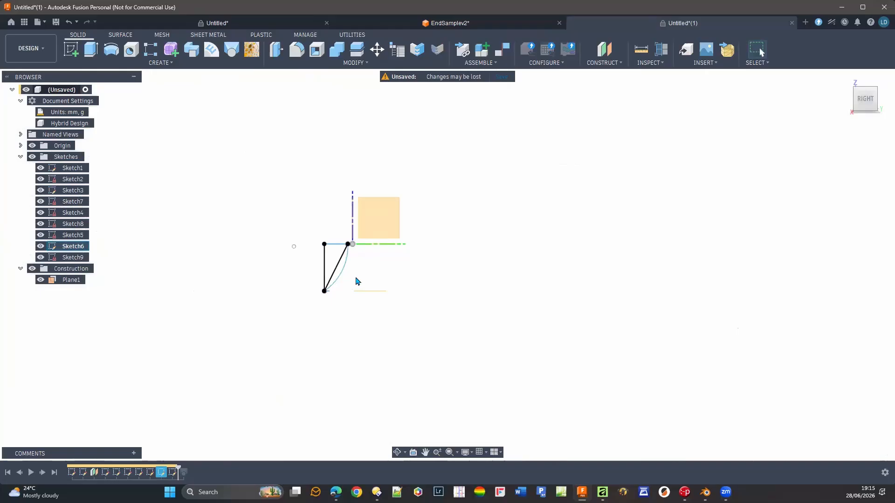
{"action": "right_click", "coordinate": [286, 351]}
{"action": "left_click", "coordinate": [278, 376]}
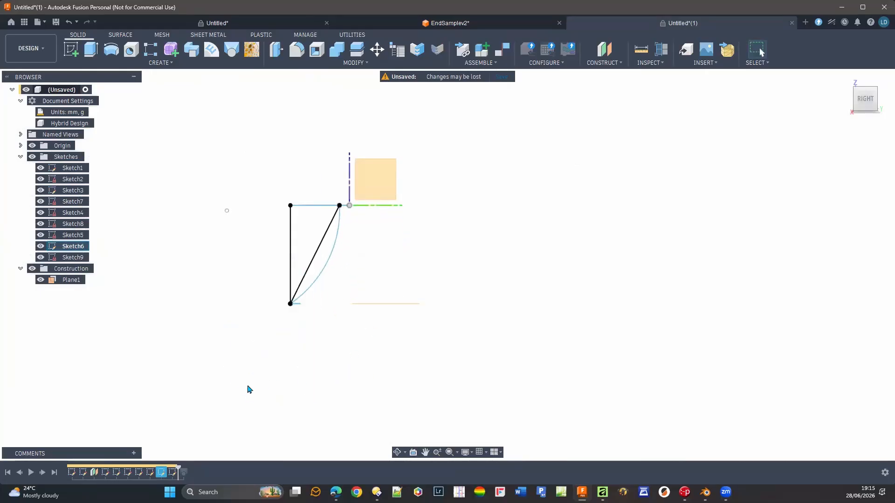
{"action": "middle_click_drag", "start_coordinate": [240, 384], "coordinate": [280, 196], "text": "shift"}
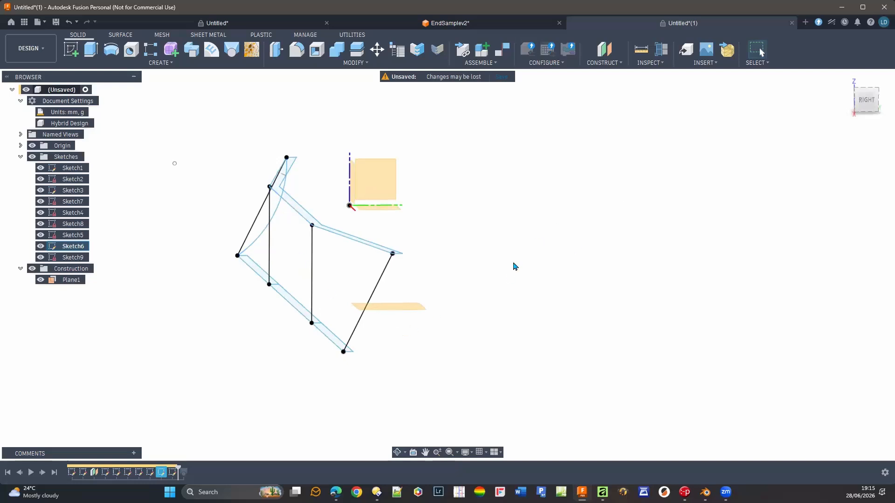
{"action": "left_click", "coordinate": [866, 99]}
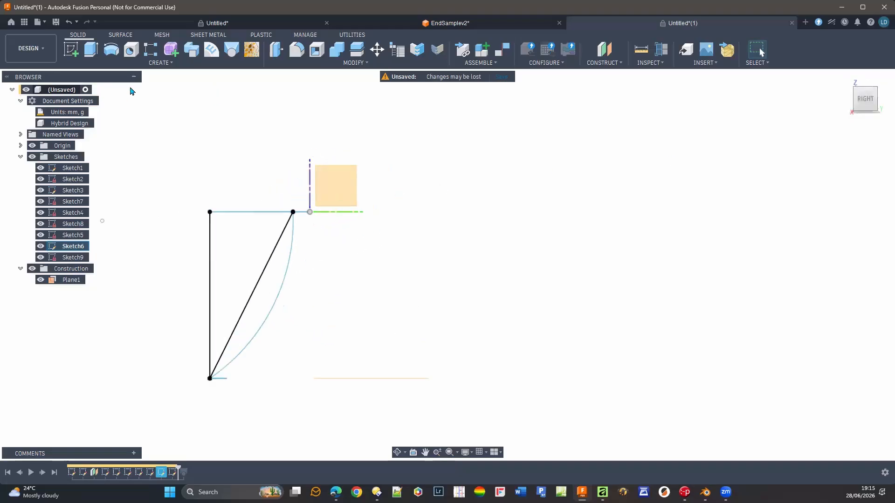
{"action": "left_click", "coordinate": [76, 49]}
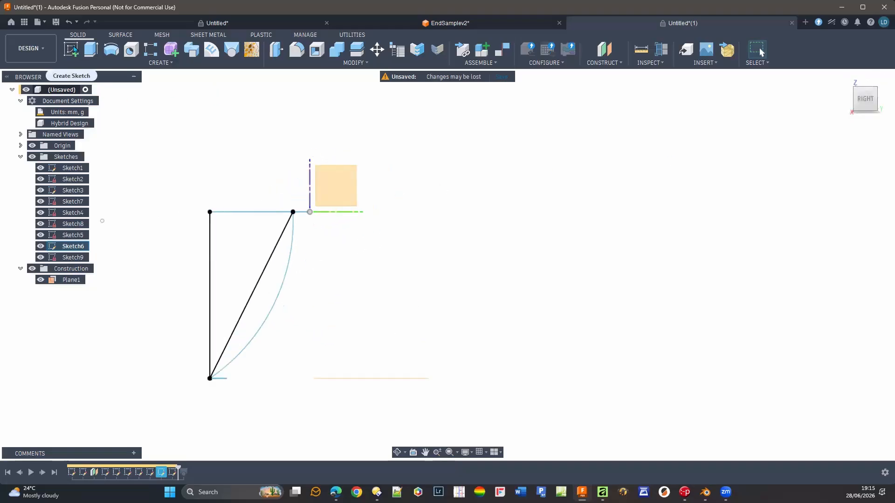
{"action": "left_click", "coordinate": [349, 193]}
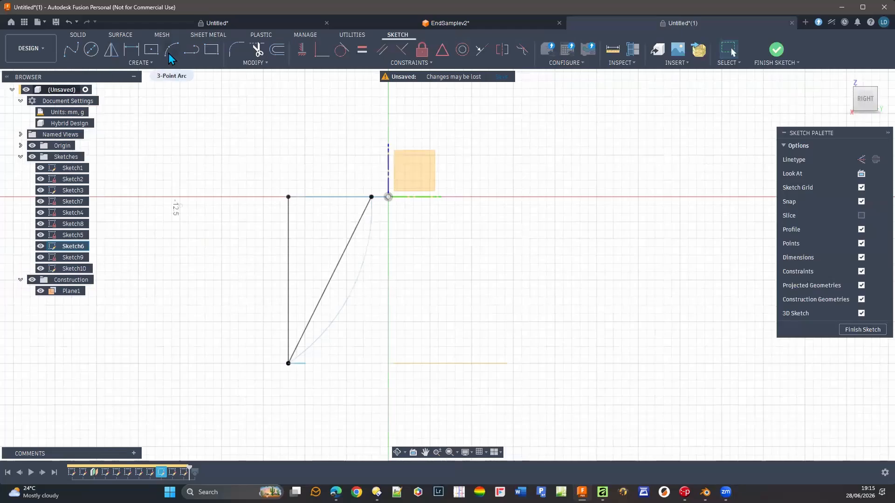
Try to draw a three-point arc in the side view between the upper and lower corners, tracing the remaining end arc, and finish the sketch.
{"action": "left_click", "coordinate": [171, 50]}
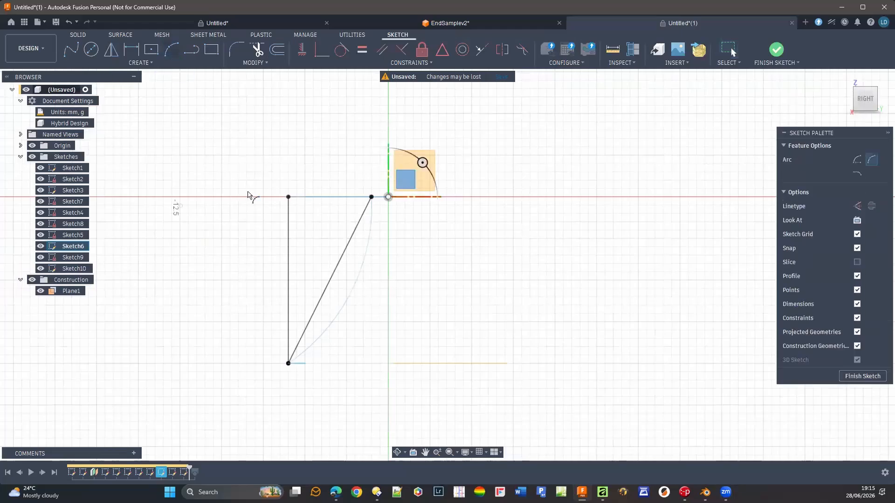
{"action": "left_click", "coordinate": [372, 197]}
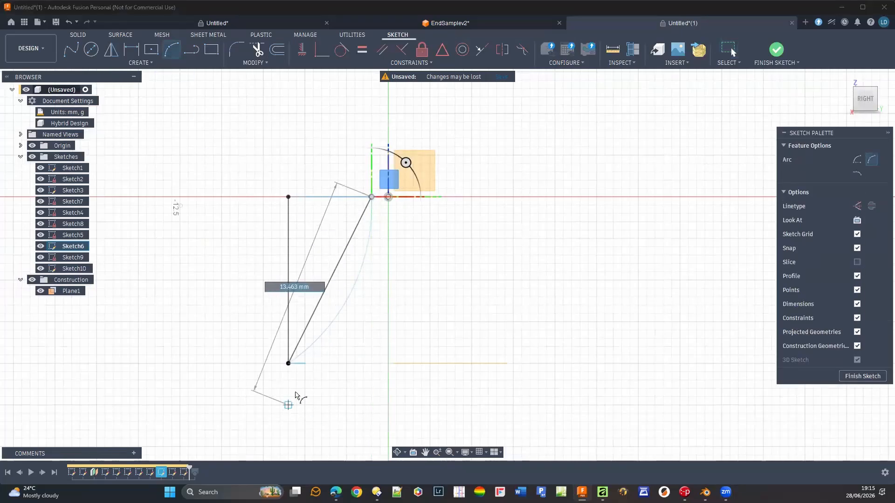
{"action": "left_click", "coordinate": [288, 364]}
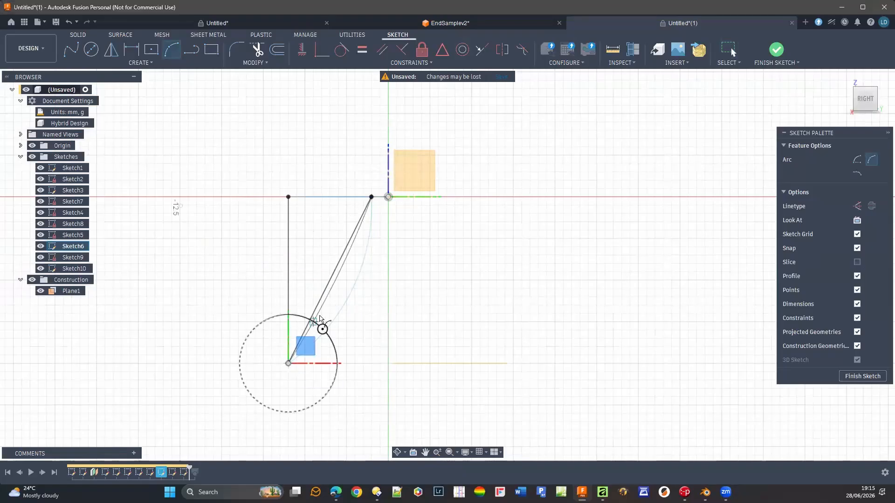
{"action": "scroll", "coordinate": [285, 362], "scroll_direction": "up", "scroll_amount": 5}
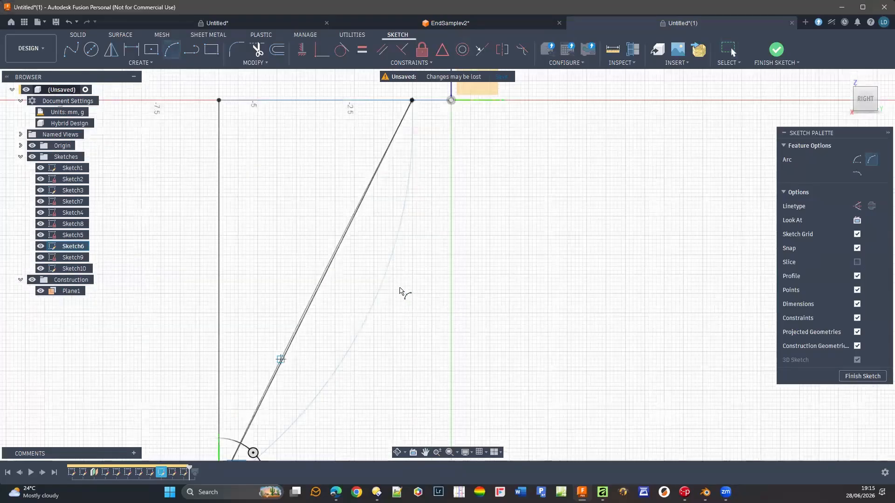
{"action": "left_click", "coordinate": [415, 286]}
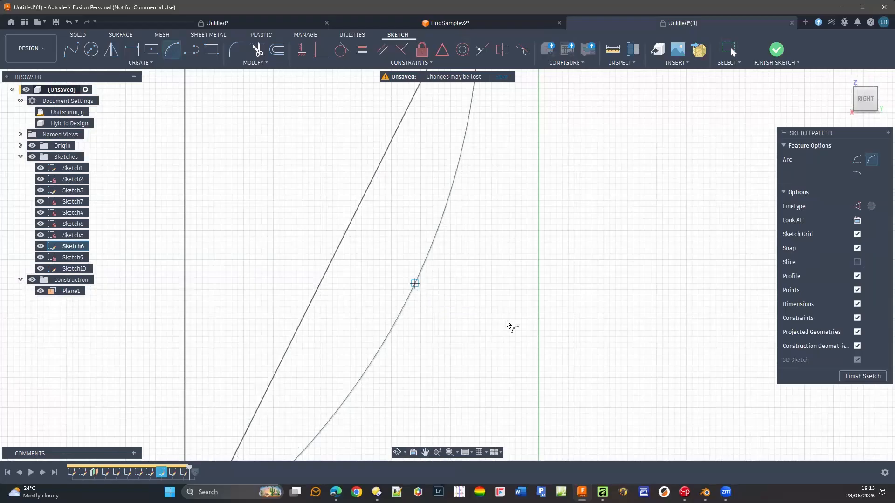
{"action": "left_click", "coordinate": [845, 380]}
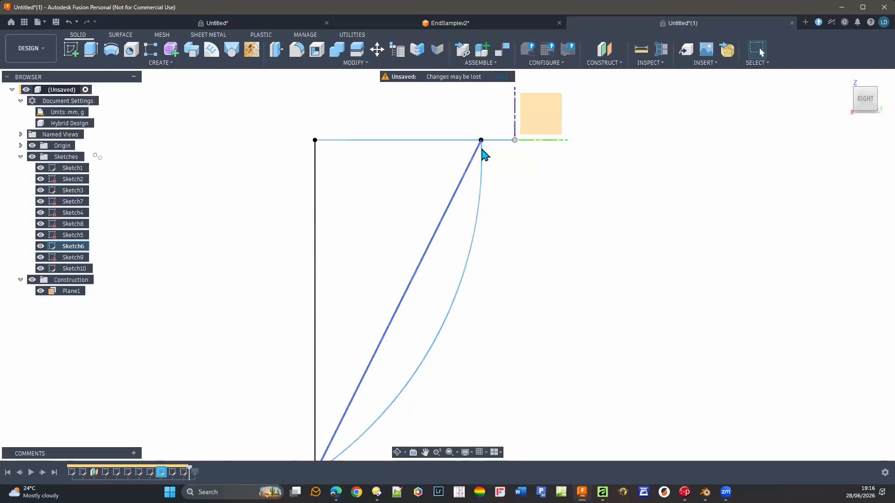
Check the new arc's position against the profile ends, undo it and return to editing the sketch.
{"action": "scroll", "coordinate": [497, 325], "scroll_direction": "down", "scroll_amount": 3}
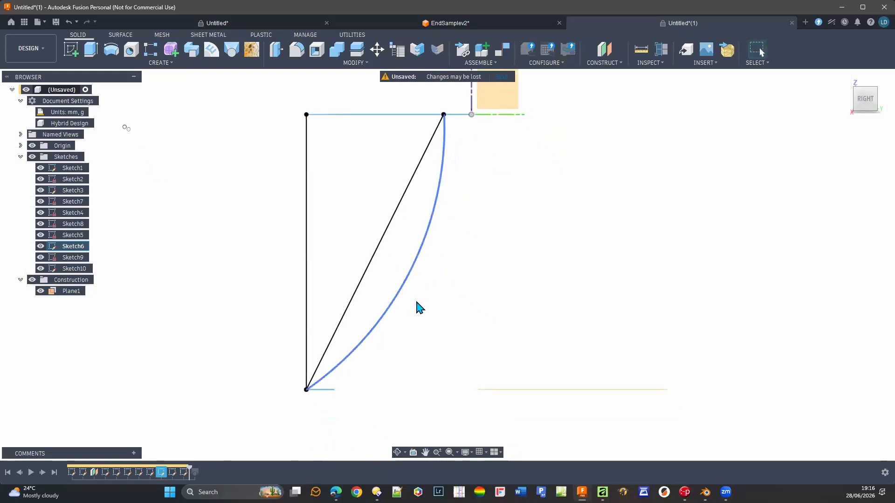
{"action": "mouse_move", "coordinate": [403, 375]}
{"action": "middle_mouse_down", "text": "shift"}
{"action": "mouse_move", "coordinate": [422, 368]}
{"action": "mouse_move", "coordinate": [499, 429]}
{"action": "middle_mouse_up", "text": "shift"}
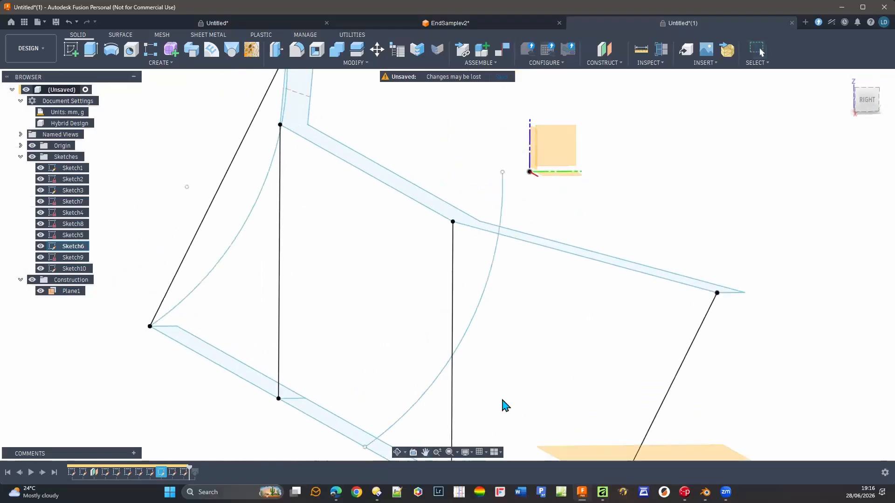
{"action": "middle_click_drag", "start_coordinate": [497, 342], "coordinate": [474, 351]}
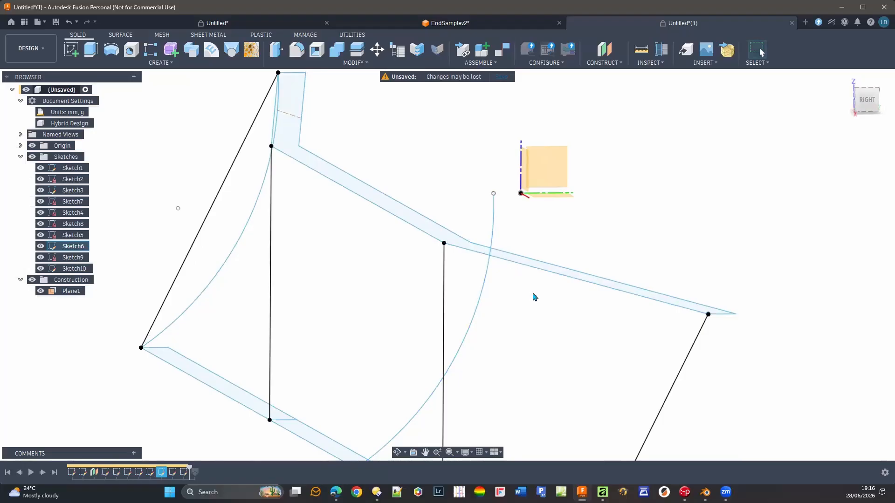
{"action": "mouse_move", "coordinate": [506, 318]}
{"action": "middle_mouse_down"}
{"action": "mouse_move", "coordinate": [480, 276]}
{"action": "mouse_move", "coordinate": [472, 289]}
{"action": "middle_mouse_up"}
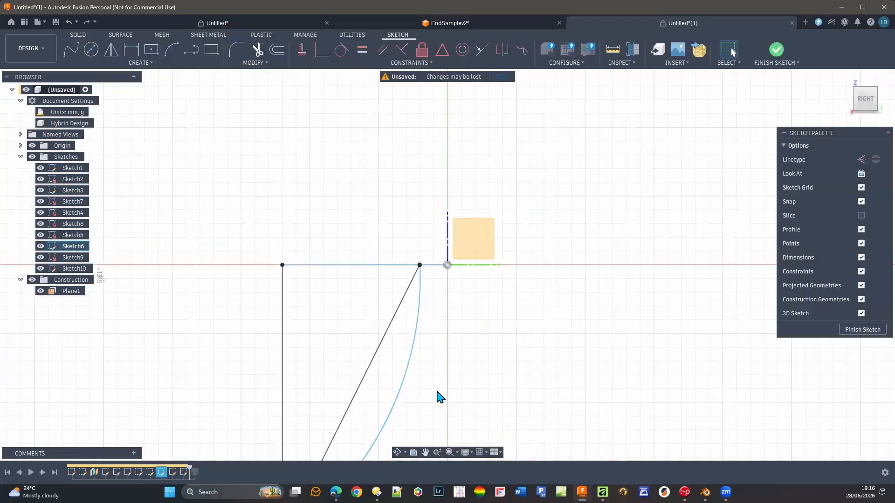
Draw a three-point arc from the upper profile's bare end corner to the lower profile's matching corner, following the opposite end's arc in side view.
{"action": "mouse_move", "coordinate": [441, 401]}
{"action": "middle_mouse_down", "text": "shift"}
{"action": "mouse_move", "coordinate": [455, 334]}
{"action": "mouse_move", "coordinate": [449, 350]}
{"action": "middle_mouse_up", "text": "shift"}
{"action": "middle_click_drag", "start_coordinate": [434, 264], "coordinate": [367, 161]}
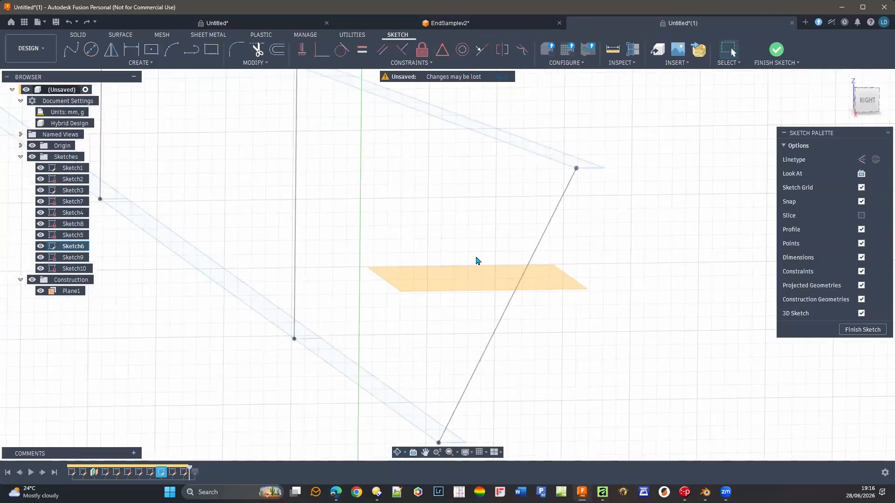
{"action": "left_click", "coordinate": [172, 49]}
{"action": "left_click", "coordinate": [577, 169]}
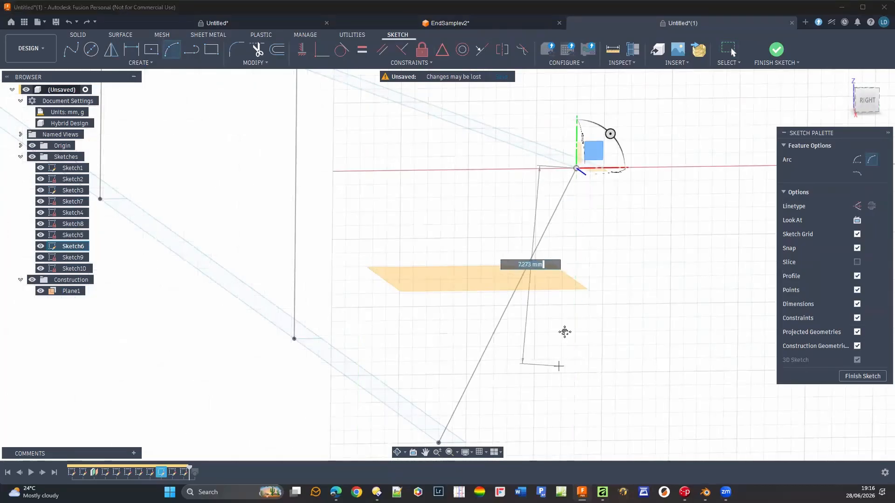
{"action": "middle_click_drag", "start_coordinate": [565, 332], "coordinate": [565, 262]}
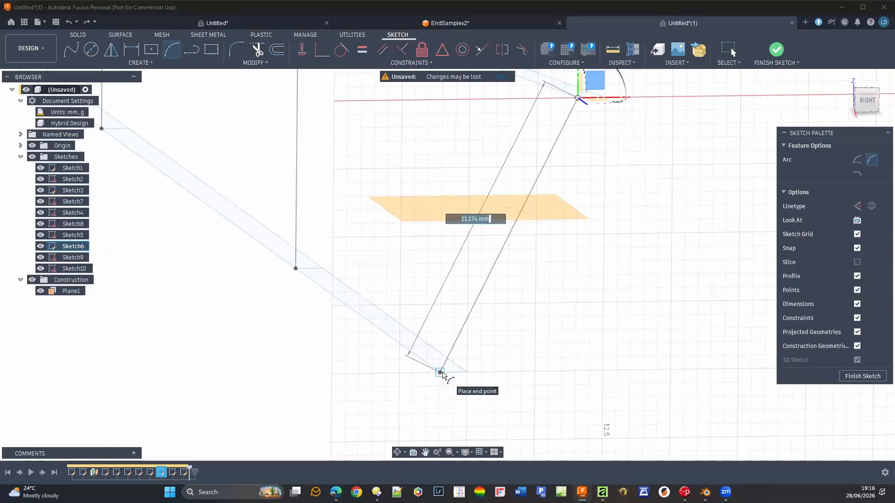
{"action": "left_click", "coordinate": [441, 373]}
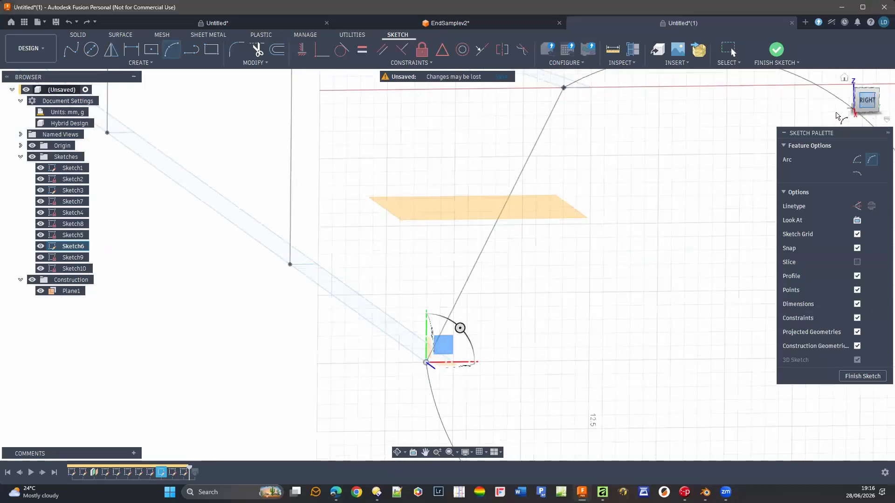
{"action": "left_click", "coordinate": [866, 99]}
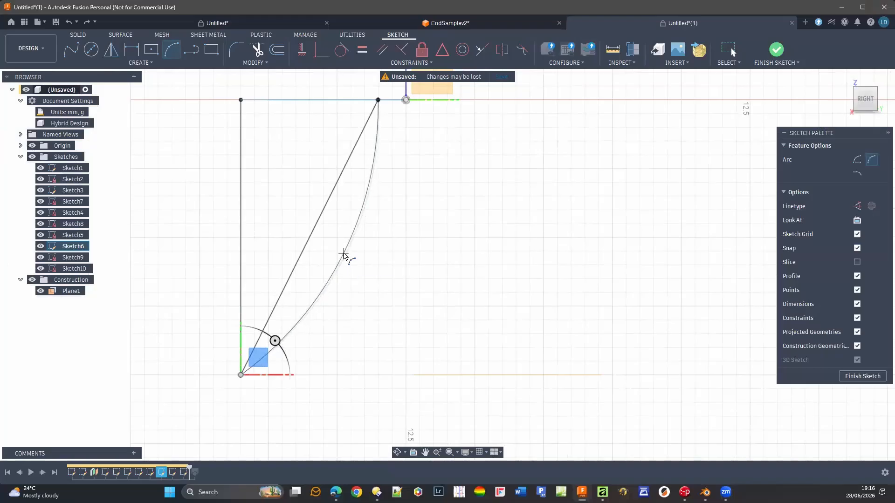
{"action": "left_click", "coordinate": [346, 256]}
{"action": "scroll", "coordinate": [345, 256], "scroll_direction": "up", "scroll_amount": 3}
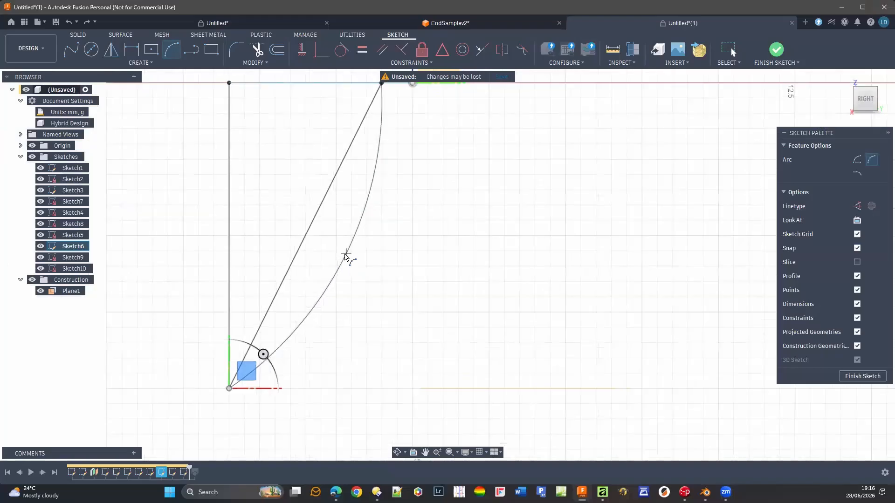
{"action": "middle_click_drag", "start_coordinate": [421, 372], "coordinate": [447, 378], "text": "shift"}
{"action": "key", "text": "Escape"}
Inspect from an oblique angle how the new end arc meets the upper and lower profile corners.
{"action": "middle_click_drag", "start_coordinate": [443, 345], "coordinate": [445, 348], "text": "shift"}
{"action": "scroll", "coordinate": [446, 349], "scroll_direction": "down", "scroll_amount": 5}
{"action": "middle_click_drag", "start_coordinate": [319, 284], "coordinate": [334, 295]}
{"action": "scroll", "coordinate": [495, 303], "scroll_direction": "down", "scroll_amount": 1}
{"action": "middle_click_drag", "start_coordinate": [438, 317], "coordinate": [550, 321]}
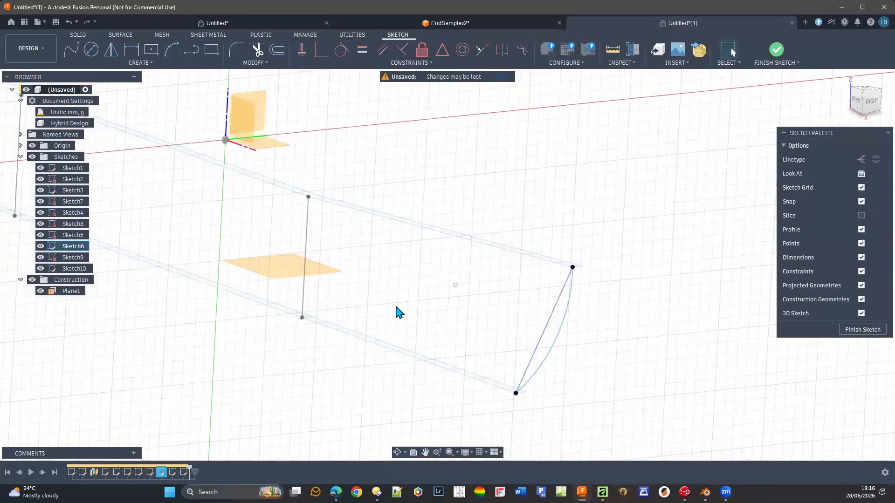
{"action": "scroll", "coordinate": [397, 310], "scroll_direction": "down", "scroll_amount": 2}
{"action": "scroll", "coordinate": [350, 261], "scroll_direction": "down", "scroll_amount": 2}
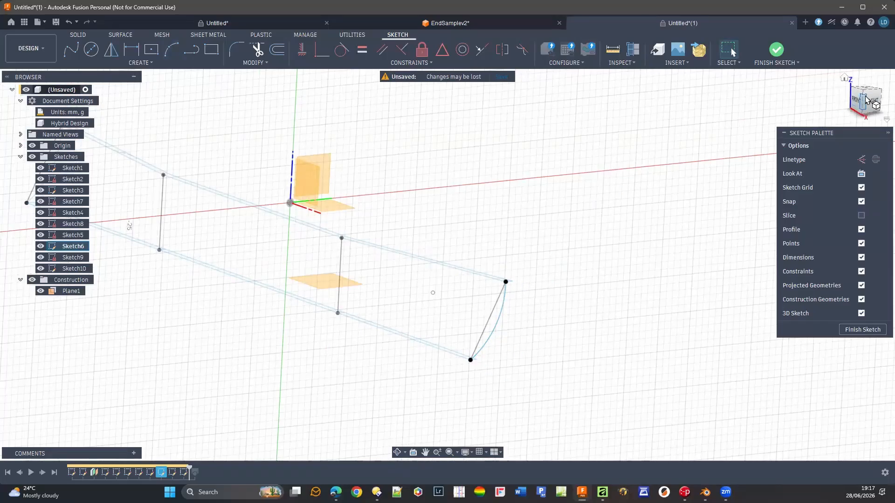
Check the redrawn end arc in the right side view and finish the 3D sketch.
{"action": "left_click", "coordinate": [865, 104]}
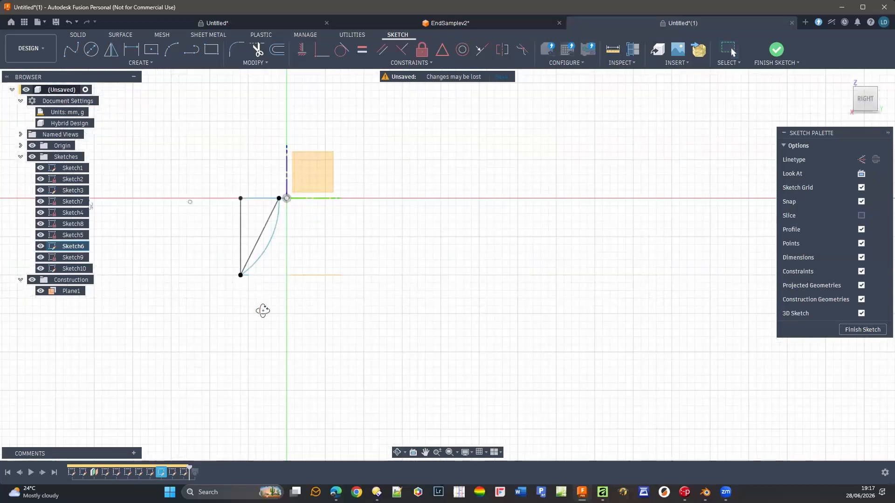
{"action": "middle_click_drag", "start_coordinate": [261, 310], "coordinate": [706, 307], "text": "shift"}
{"action": "left_click", "coordinate": [869, 331]}
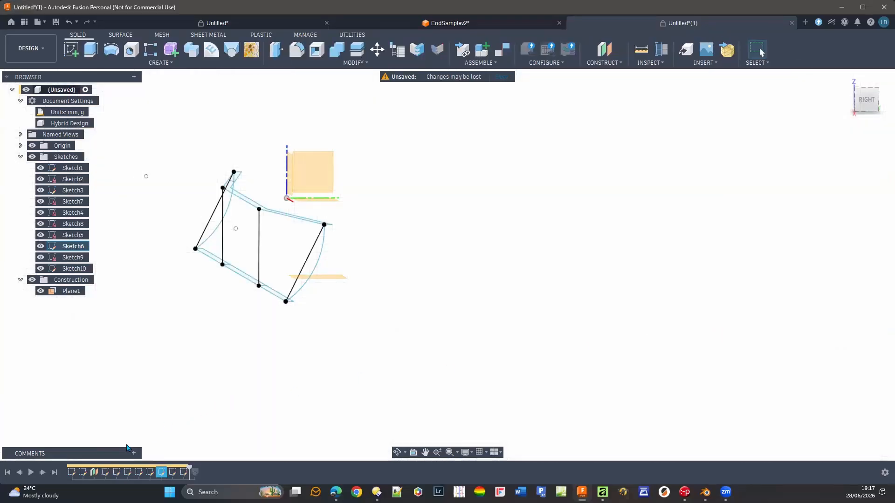
Start a loft with the bent upper profile as Profile 1 and all three lower profile segments combined as Profile 2.
{"action": "mouse_move", "coordinate": [225, 383]}
{"action": "middle_mouse_down"}
{"action": "mouse_move", "coordinate": [251, 385]}
{"action": "mouse_move", "coordinate": [242, 418]}
{"action": "middle_mouse_up"}
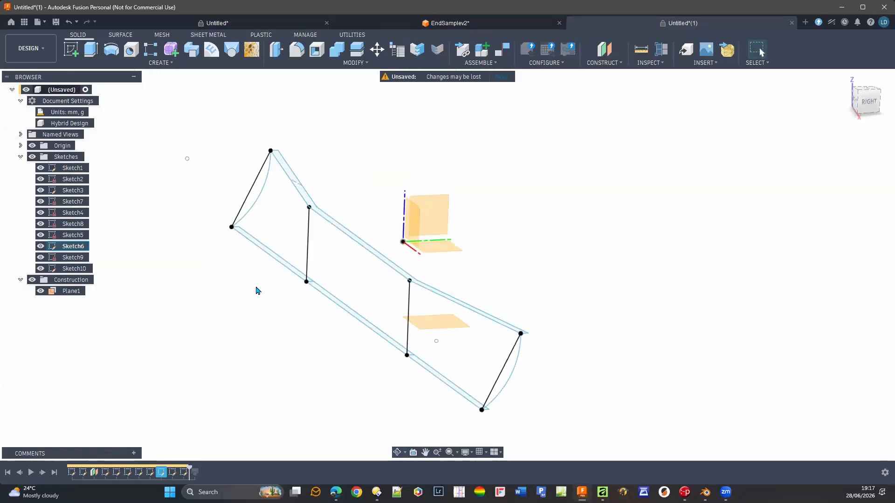
{"action": "scroll", "coordinate": [256, 290], "scroll_direction": "up", "scroll_amount": 1}
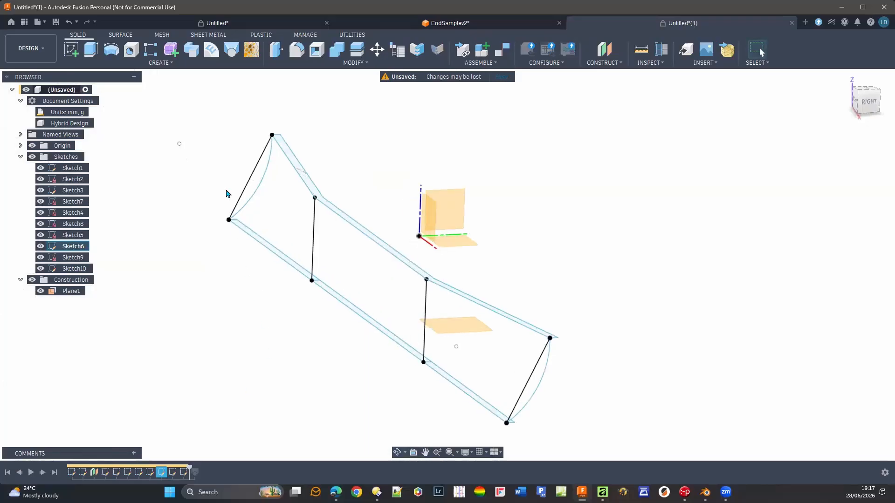
{"action": "left_click", "coordinate": [231, 53]}
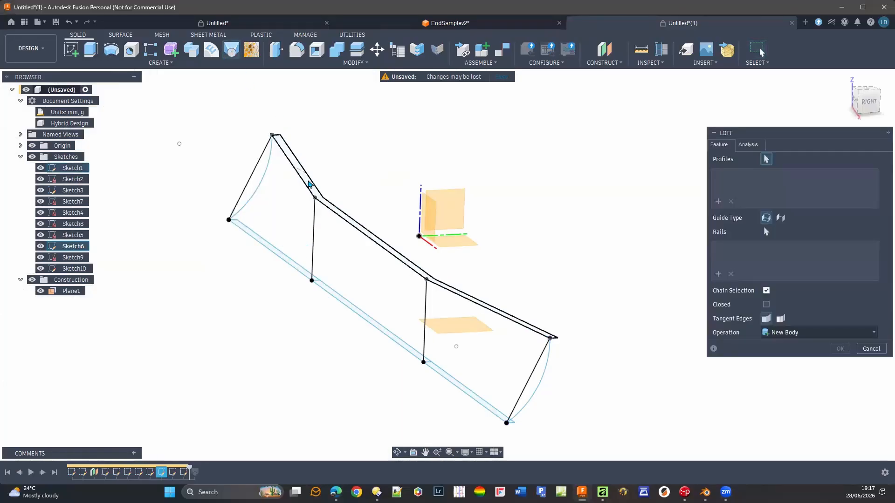
{"action": "left_click", "coordinate": [309, 183]}
{"action": "scroll", "coordinate": [289, 268], "scroll_direction": "up", "scroll_amount": 3}
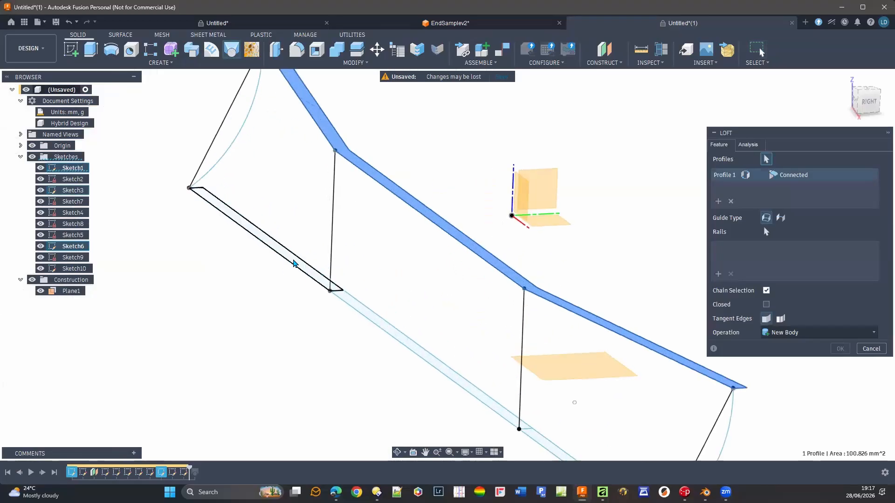
{"action": "left_click", "coordinate": [300, 265]}
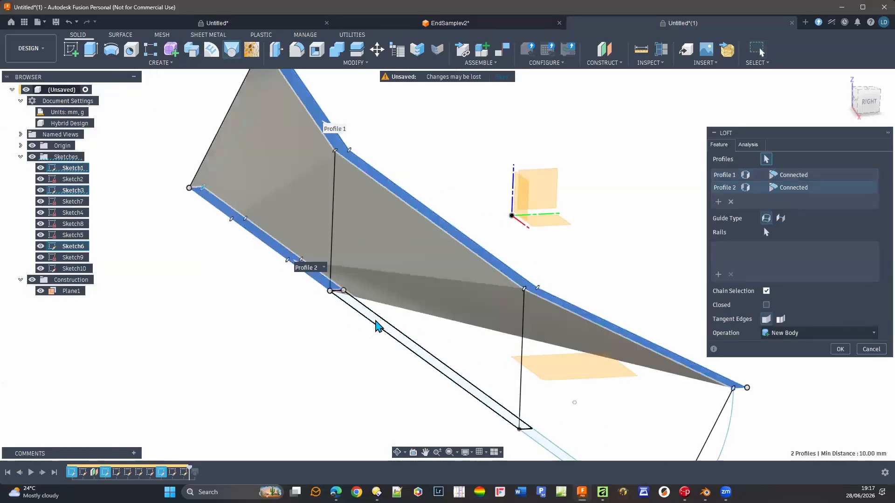
{"action": "left_click", "coordinate": [374, 334]}
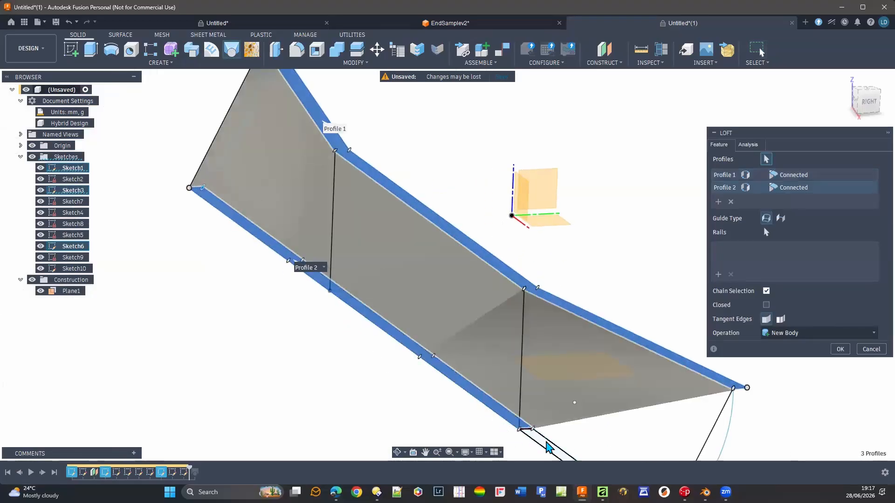
{"action": "left_click", "coordinate": [549, 445]}
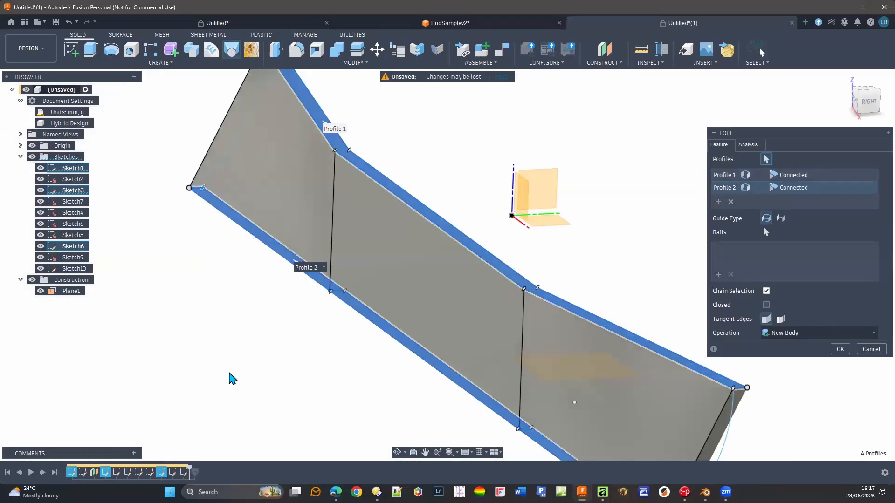
{"action": "middle_click_drag", "start_coordinate": [210, 369], "coordinate": [189, 333]}
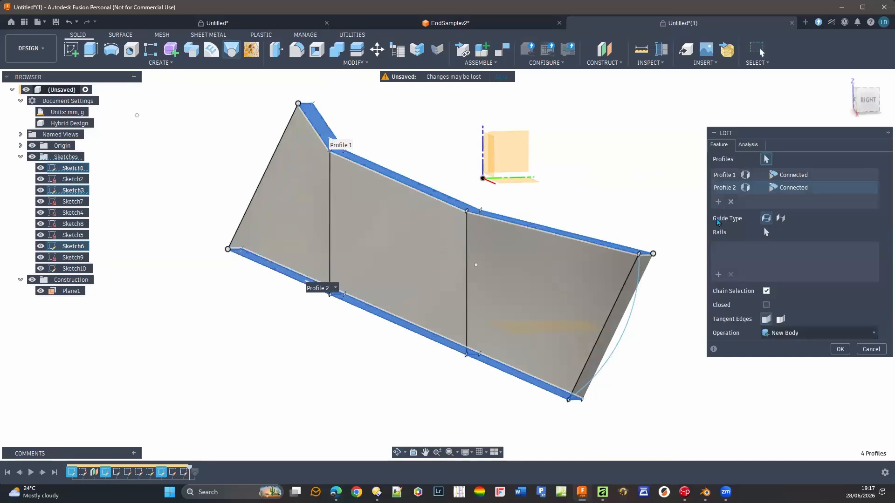
Add the two straight connecting lines and both end arcs as rails and create the loft as a new body.
{"action": "left_click", "coordinate": [765, 233]}
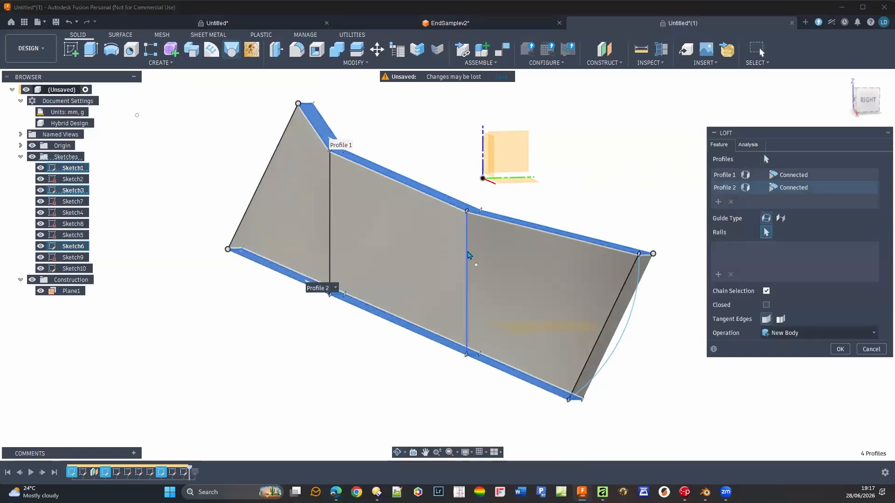
{"action": "left_click", "coordinate": [467, 255]}
{"action": "left_click", "coordinate": [330, 214]}
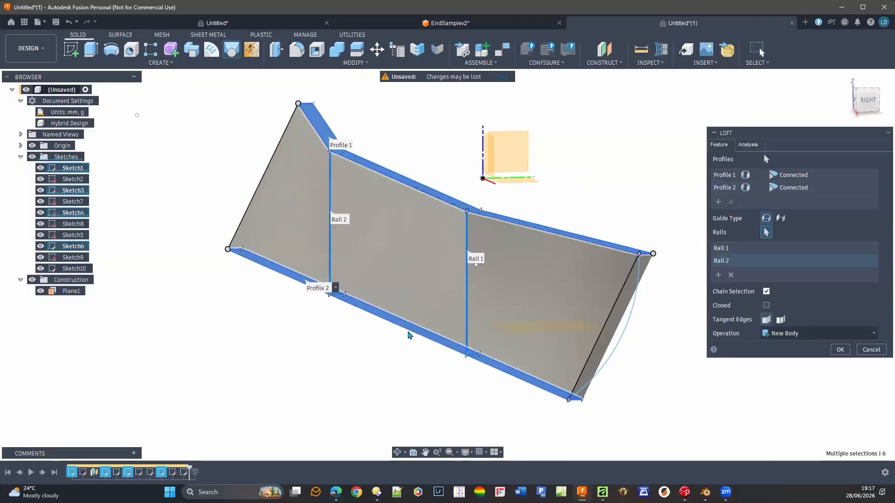
{"action": "left_click", "coordinate": [628, 322]}
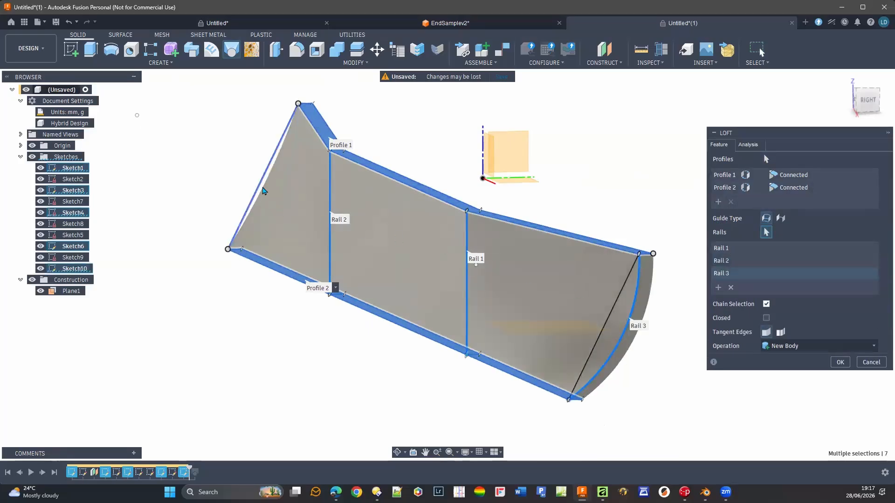
{"action": "left_click", "coordinate": [273, 210]}
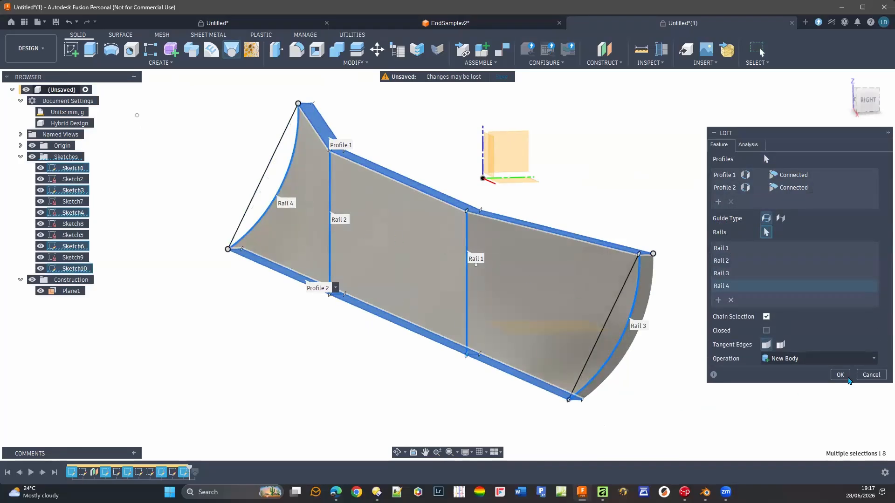
{"action": "left_click", "coordinate": [839, 375]}
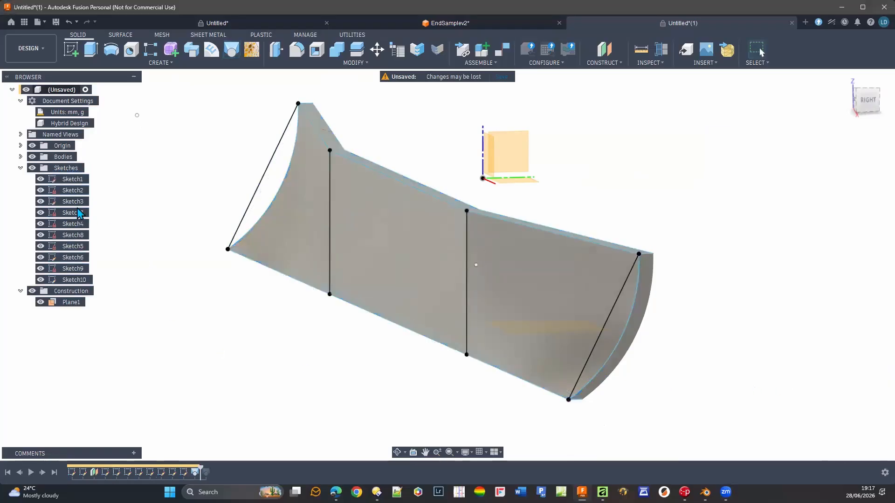
Hide all sketches and inspect the lofted body from the opposite side.
{"action": "left_click", "coordinate": [32, 167]}
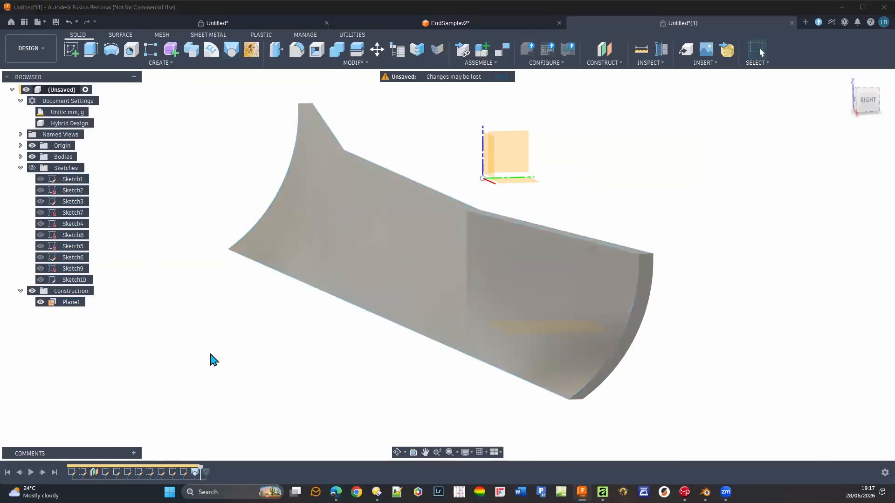
{"action": "mouse_move", "coordinate": [218, 354]}
{"action": "middle_mouse_down", "text": "shift"}
{"action": "mouse_move", "coordinate": [270, 351]}
{"action": "mouse_move", "coordinate": [290, 361]}
{"action": "mouse_move", "coordinate": [276, 372]}
{"action": "mouse_move", "coordinate": [322, 387]}
{"action": "middle_mouse_up", "text": "shift"}
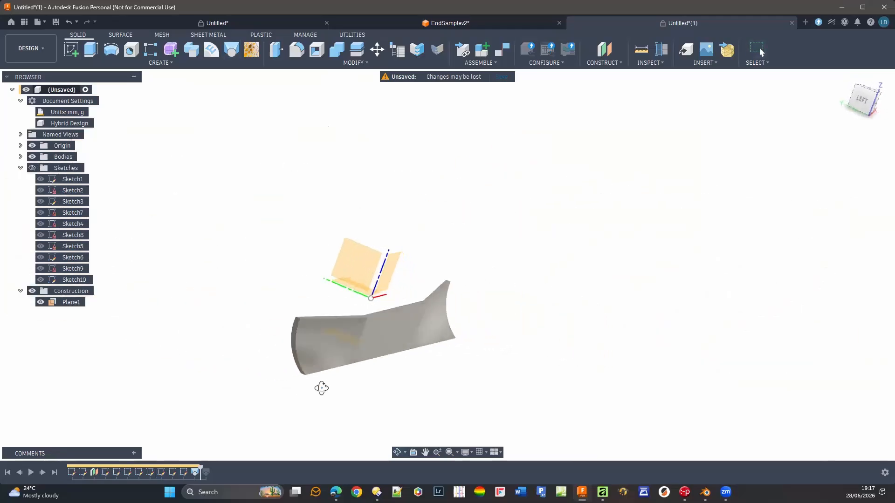
{"action": "mouse_move", "coordinate": [259, 383]}
{"action": "middle_mouse_down"}
{"action": "mouse_move", "coordinate": [280, 349]}
{"action": "mouse_move", "coordinate": [267, 344]}
{"action": "middle_mouse_up"}
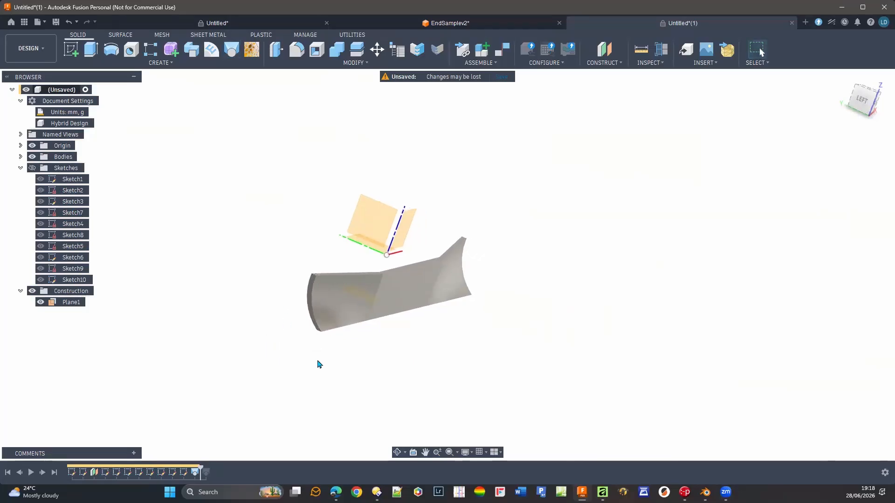
{"action": "scroll", "coordinate": [319, 364], "scroll_direction": "up", "scroll_amount": 4}
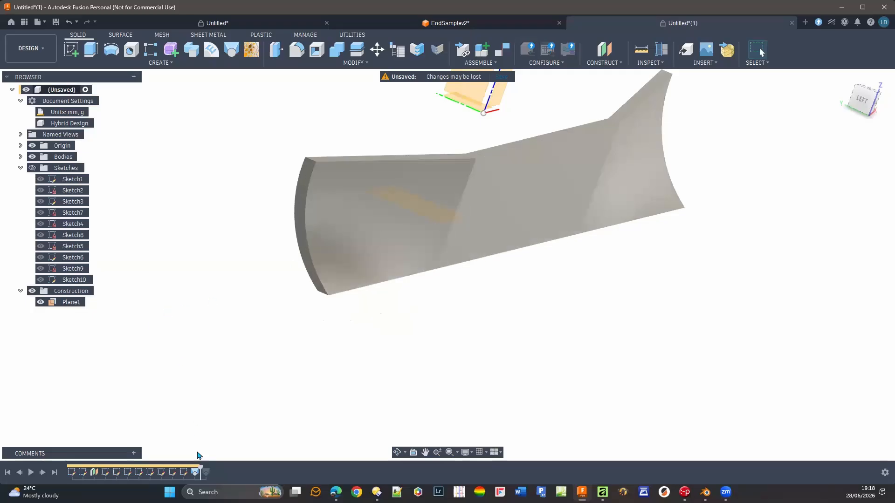
Open the new loft for editing to review its profiles and rails, and leave it without changes.
{"action": "right_click", "coordinate": [195, 474]}
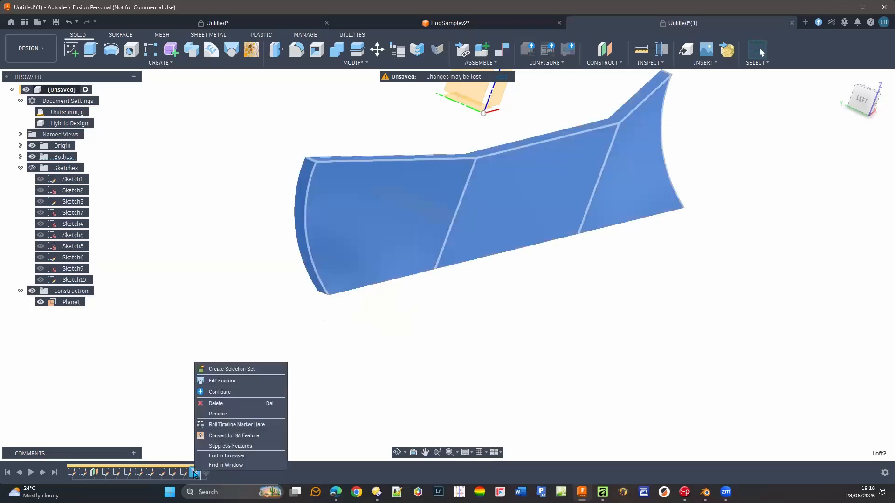
{"action": "left_click", "coordinate": [237, 382]}
{"action": "middle_click_drag", "start_coordinate": [490, 335], "coordinate": [450, 346]}
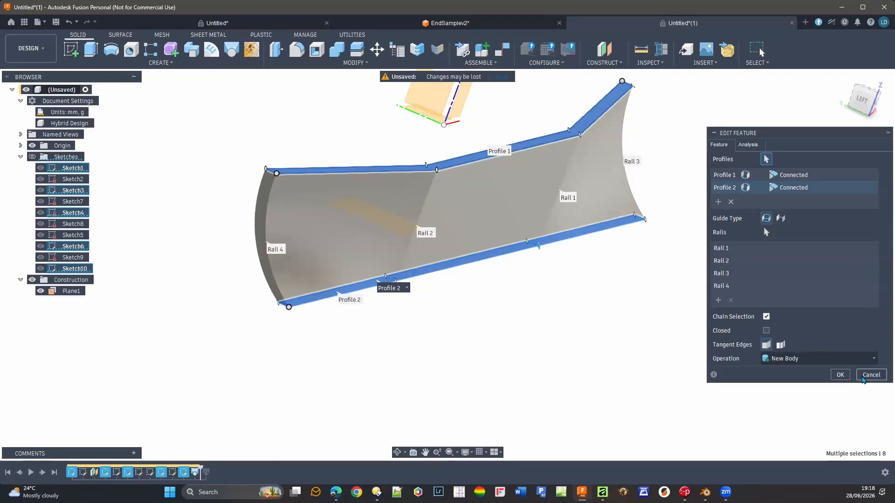
{"action": "left_click", "coordinate": [865, 374]}
{"action": "left_click", "coordinate": [161, 415]}
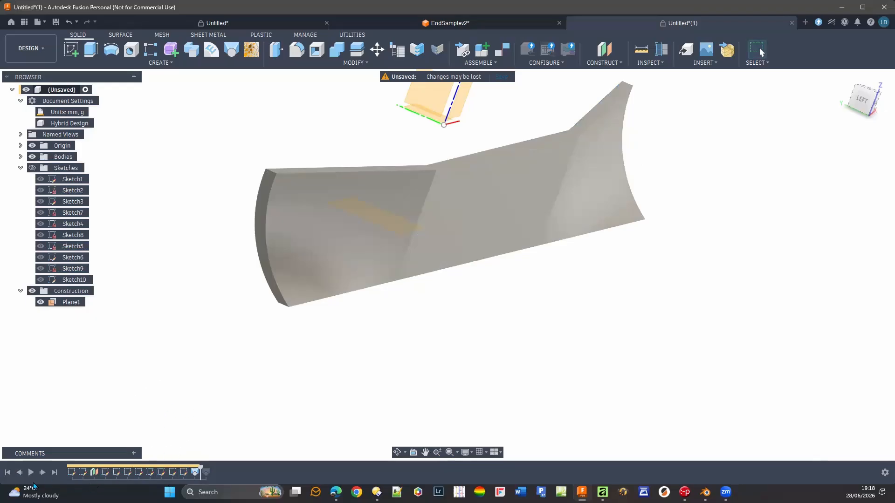
Roll the timeline back one feature to before the loft and show all sketches.
{"action": "left_click", "coordinate": [19, 474]}
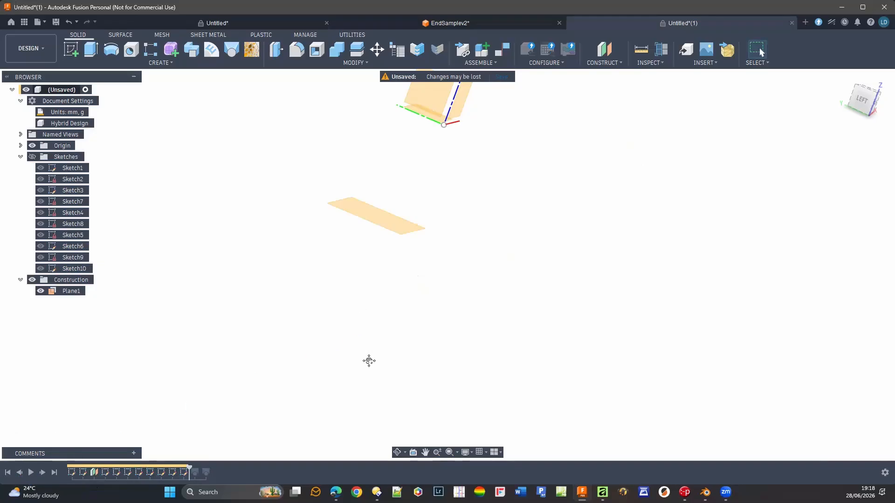
{"action": "scroll", "coordinate": [369, 362], "scroll_direction": "down", "scroll_amount": 1}
{"action": "middle_click_drag", "start_coordinate": [370, 361], "coordinate": [383, 416]}
{"action": "left_click", "coordinate": [32, 157]}
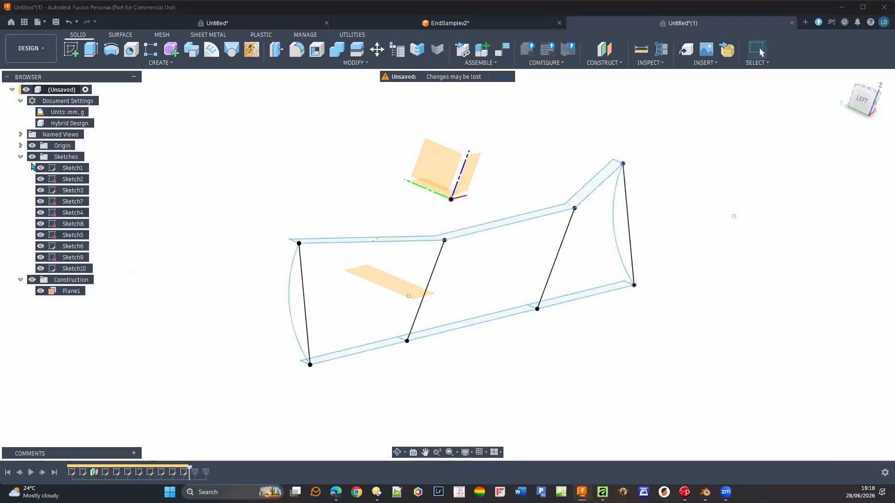
Demonstrate the loft's profile selection again, taking the upper profile first and the three lower segments together as the second.
{"action": "left_click", "coordinate": [234, 55]}
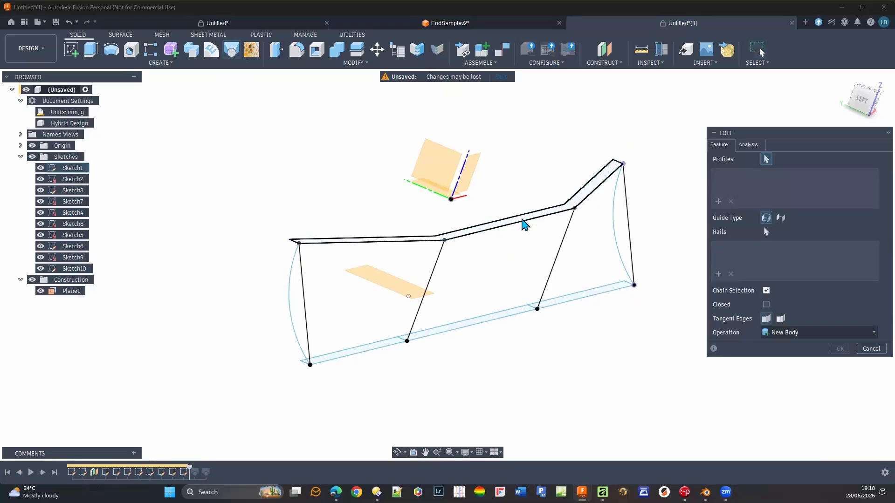
{"action": "left_click", "coordinate": [523, 223]}
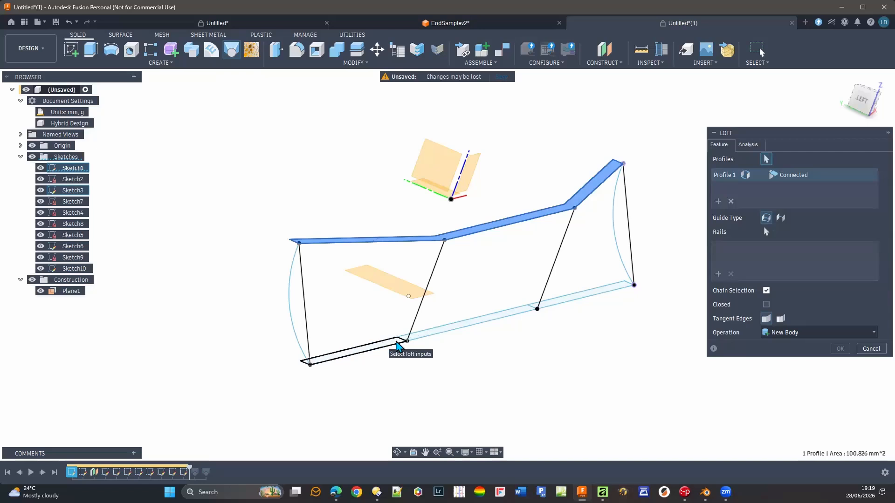
{"action": "left_click", "coordinate": [396, 345]}
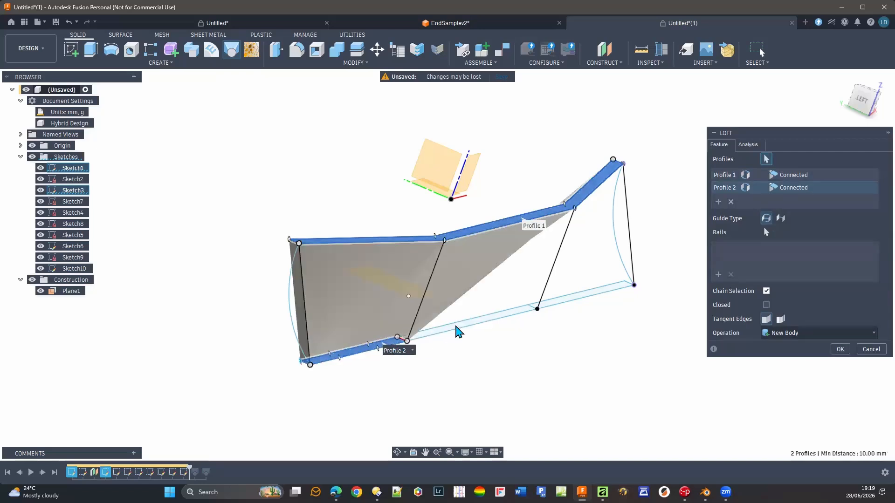
{"action": "left_click", "coordinate": [468, 332]}
{"action": "left_click", "coordinate": [573, 304]}
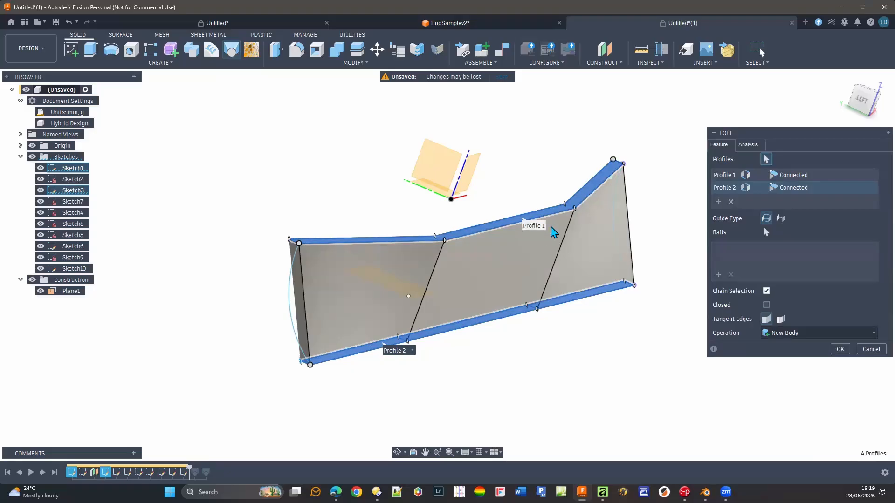
Demonstrate the rail selection with the two end arcs first and the two straight lines after them, and cancel the repeated loft.
{"action": "left_click", "coordinate": [766, 233]}
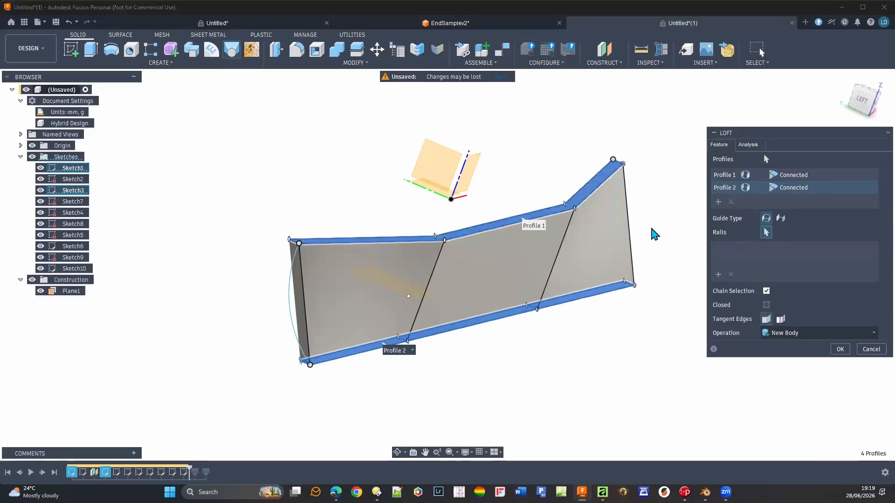
{"action": "left_click", "coordinate": [616, 242]}
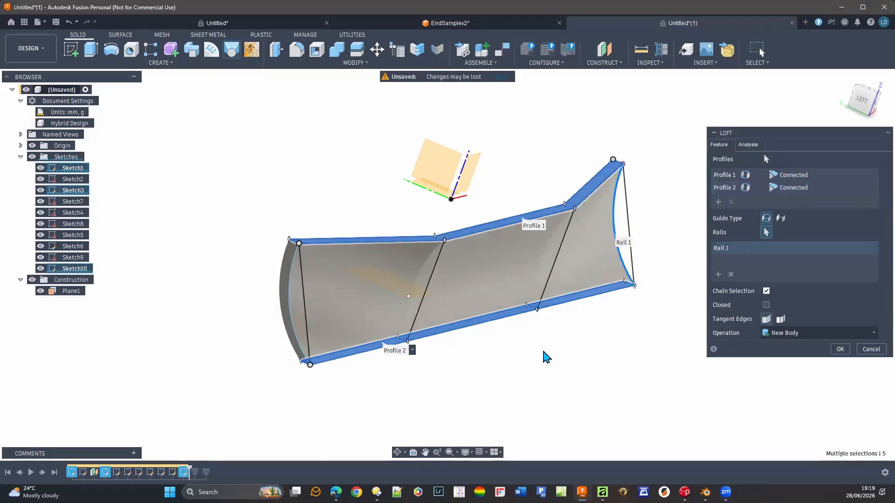
{"action": "left_click", "coordinate": [291, 309]}
{"action": "mouse_move", "coordinate": [468, 368]}
{"action": "middle_mouse_down", "text": "shift"}
{"action": "mouse_move", "coordinate": [485, 364]}
{"action": "mouse_move", "coordinate": [466, 366]}
{"action": "mouse_move", "coordinate": [471, 372]}
{"action": "middle_mouse_up", "text": "shift"}
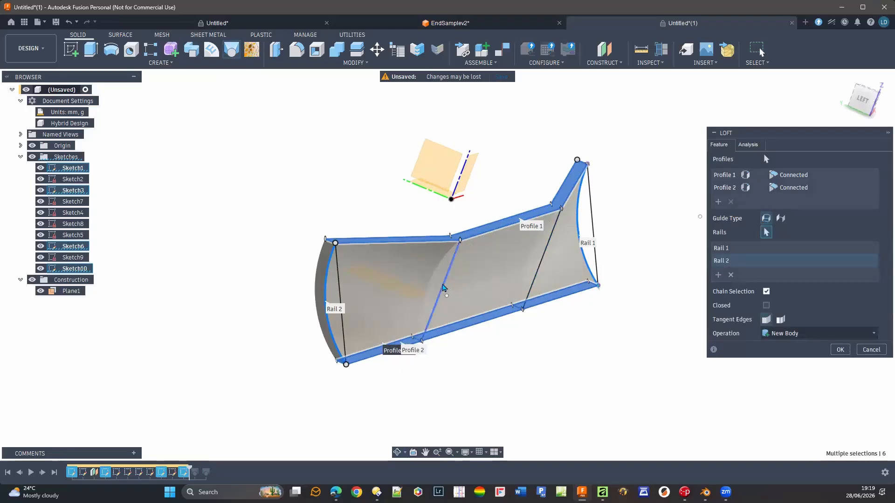
{"action": "left_click", "coordinate": [443, 290]}
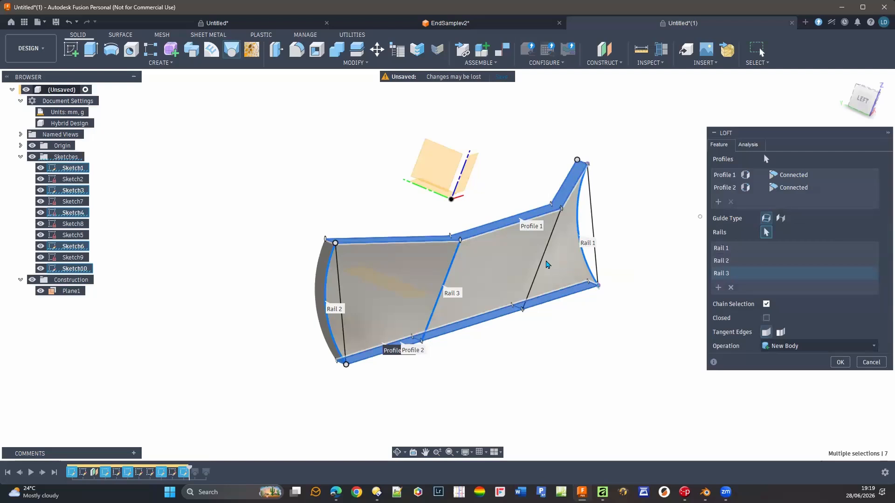
{"action": "left_click", "coordinate": [541, 267]}
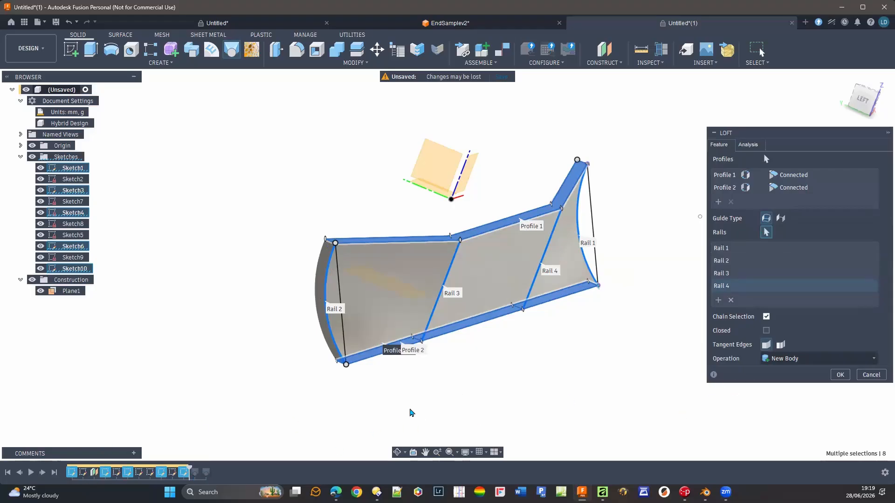
{"action": "left_click", "coordinate": [871, 374]}
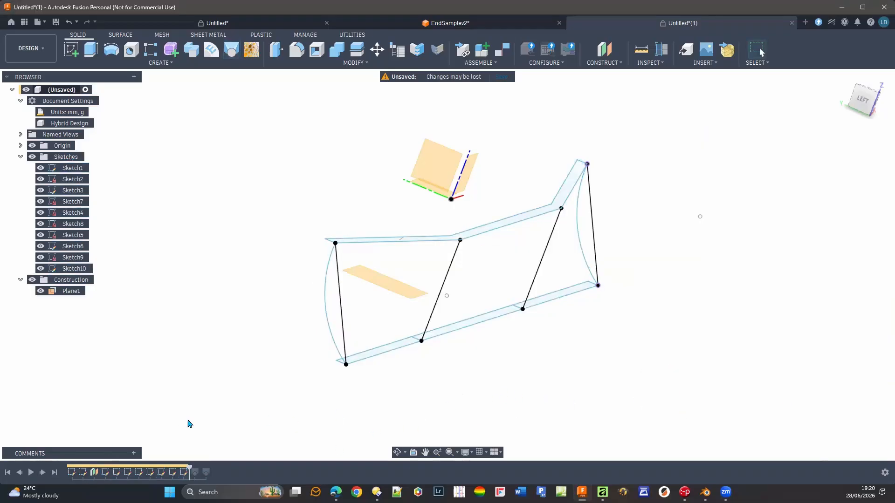
Roll the timeline forward past the existing loft features.
{"action": "left_click", "coordinate": [42, 472]}
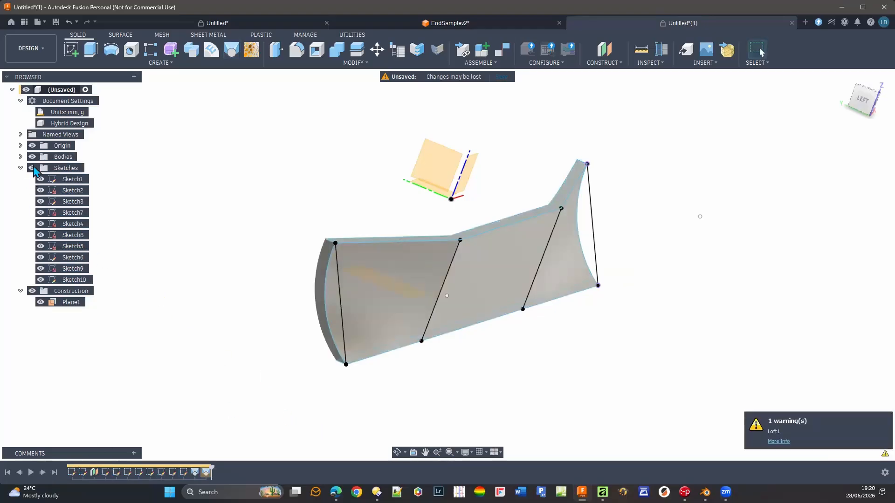
Hide all sketches and extrude the lofted body's top face upward about 24.3 mm, joined to the body.
{"action": "left_click", "coordinate": [33, 168]}
{"action": "middle_click_drag", "start_coordinate": [522, 385], "coordinate": [471, 386]}
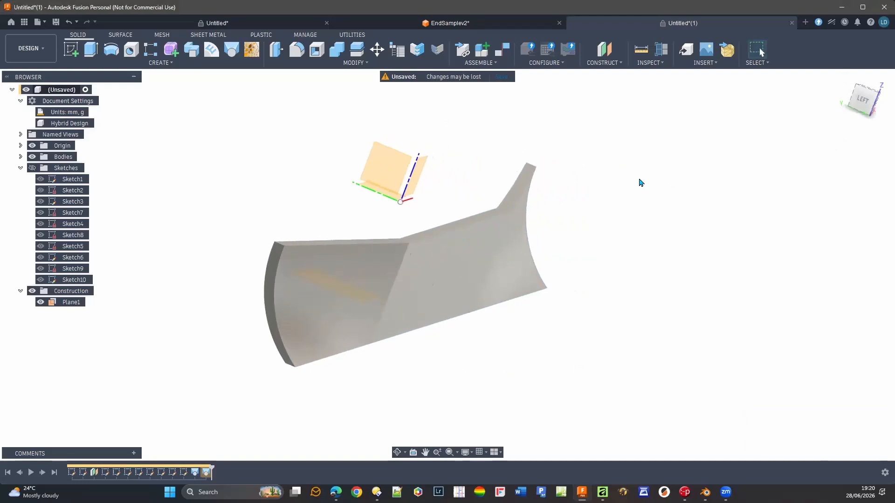
{"action": "left_click", "coordinate": [90, 50]}
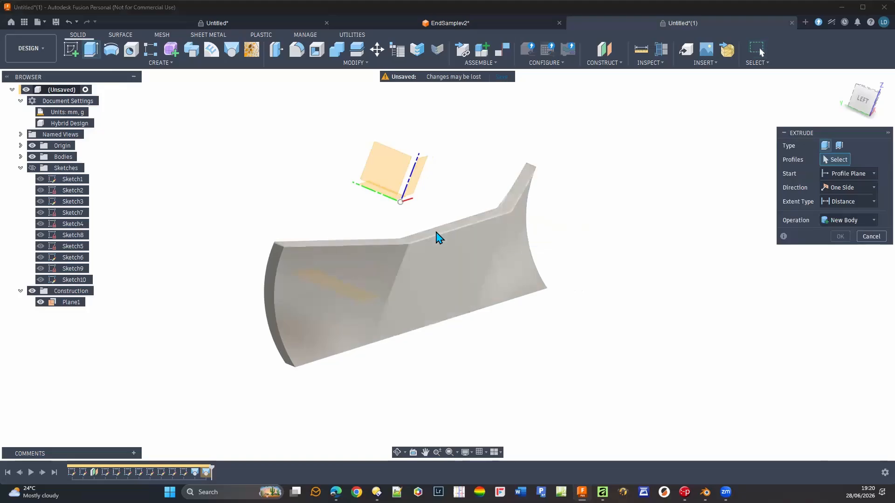
{"action": "left_click", "coordinate": [437, 235]}
{"action": "left_click_drag", "start_coordinate": [477, 113], "coordinate": [483, 109]}
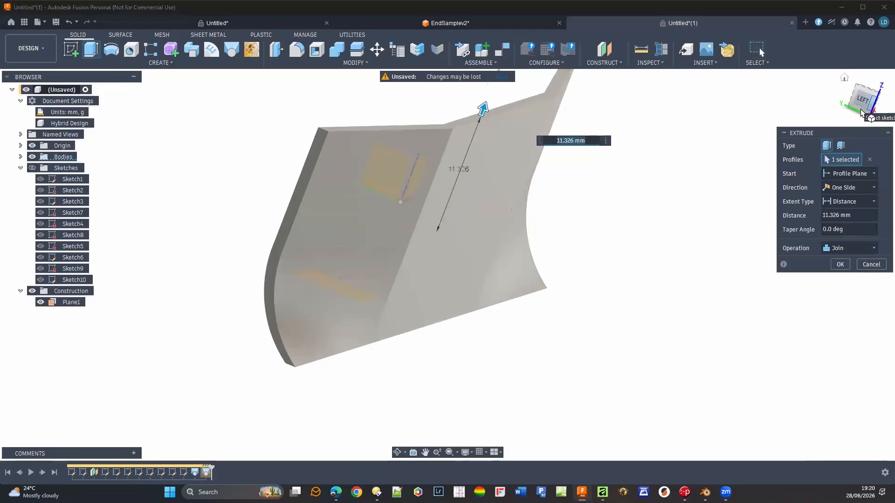
{"action": "left_click", "coordinate": [863, 102]}
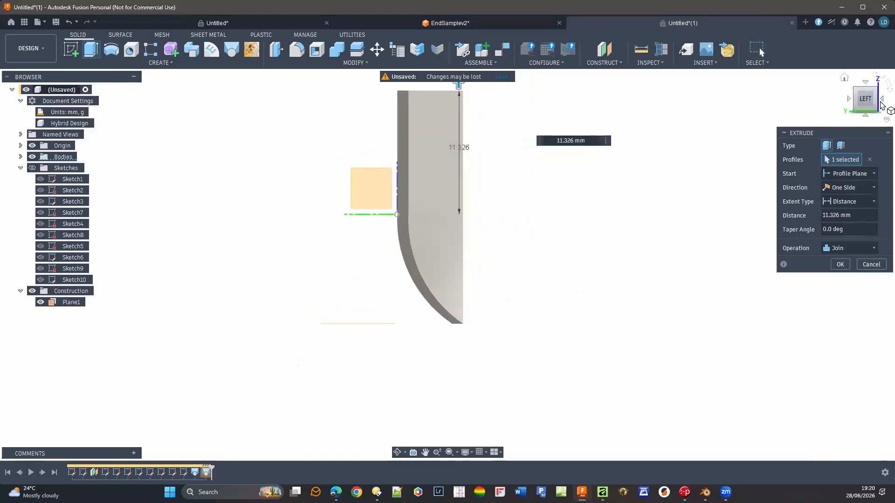
{"action": "left_click", "coordinate": [881, 103]}
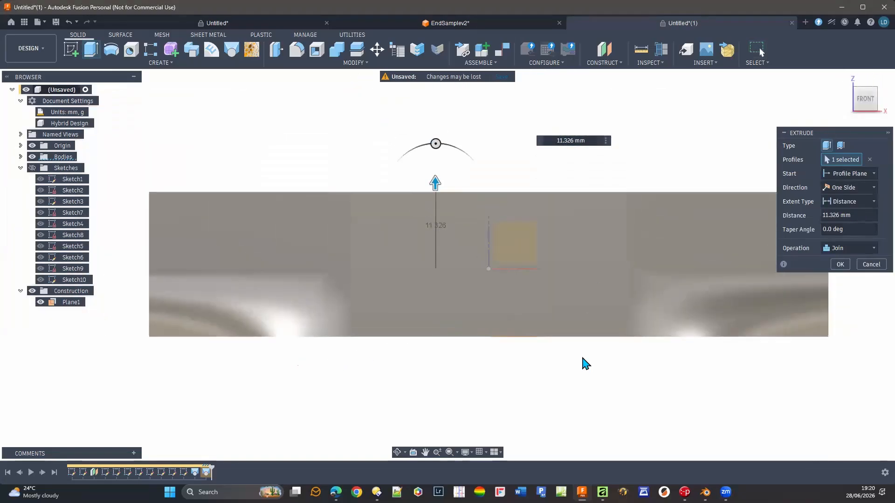
{"action": "left_click_drag", "start_coordinate": [481, 226], "coordinate": [481, 176]}
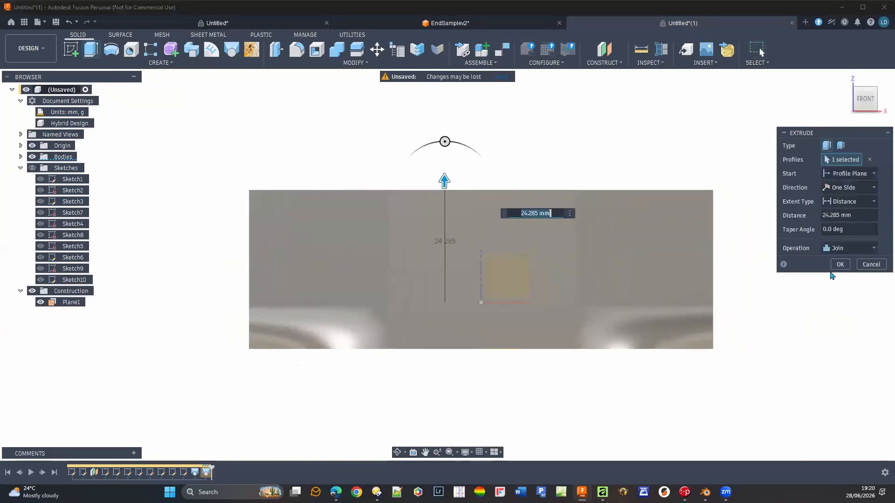
{"action": "left_click", "coordinate": [840, 265]}
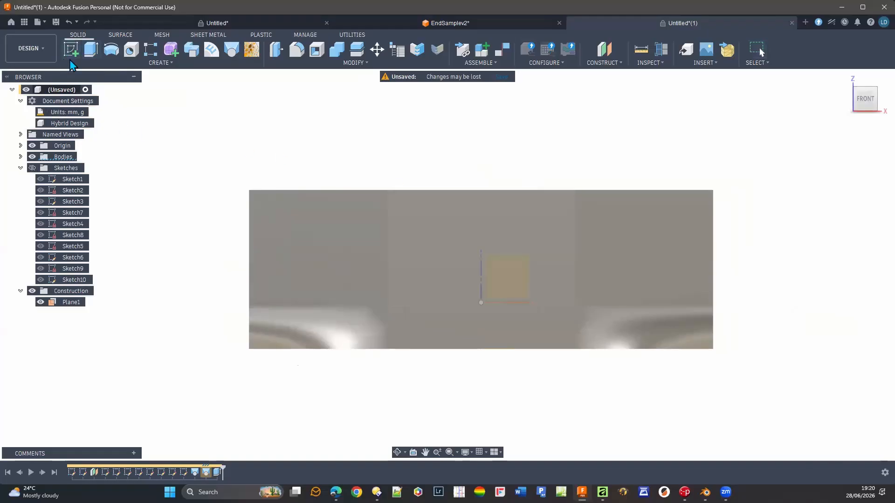
Sketch a three-point arc on the central front face, spanning both outer edges and peaking at the middle of the top edge.
{"action": "left_click", "coordinate": [493, 212]}
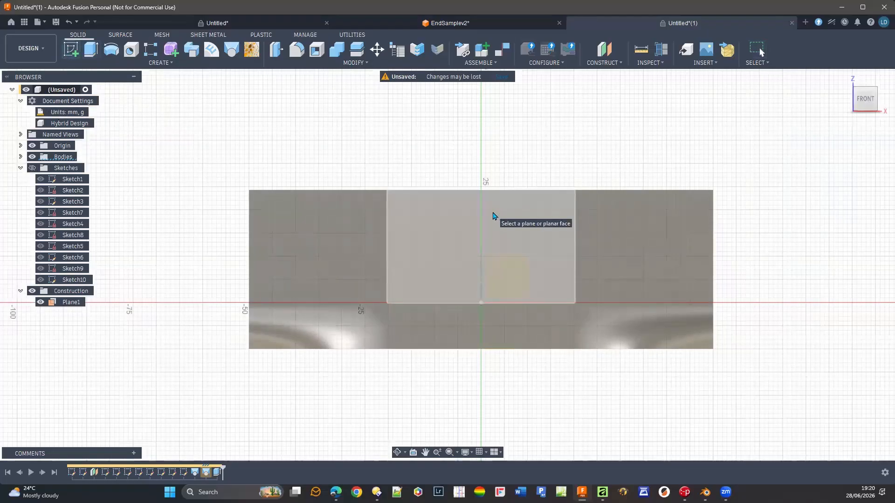
{"action": "left_click", "coordinate": [173, 51]}
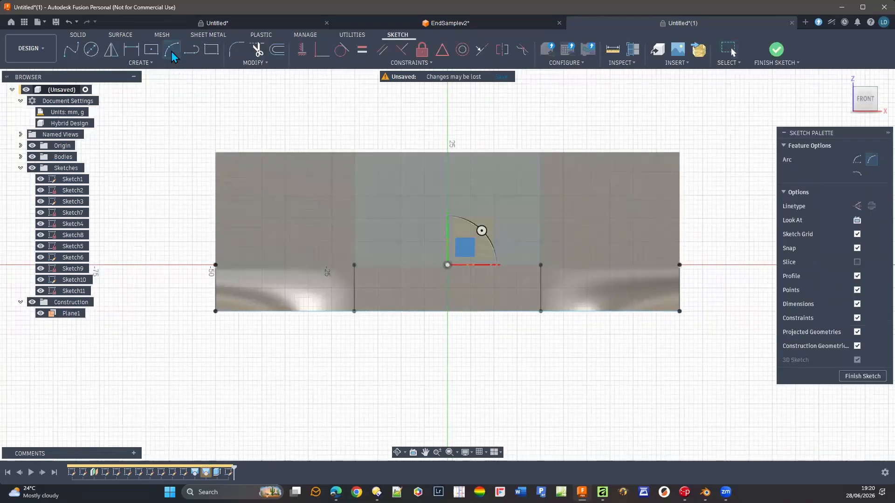
{"action": "left_click", "coordinate": [215, 176]}
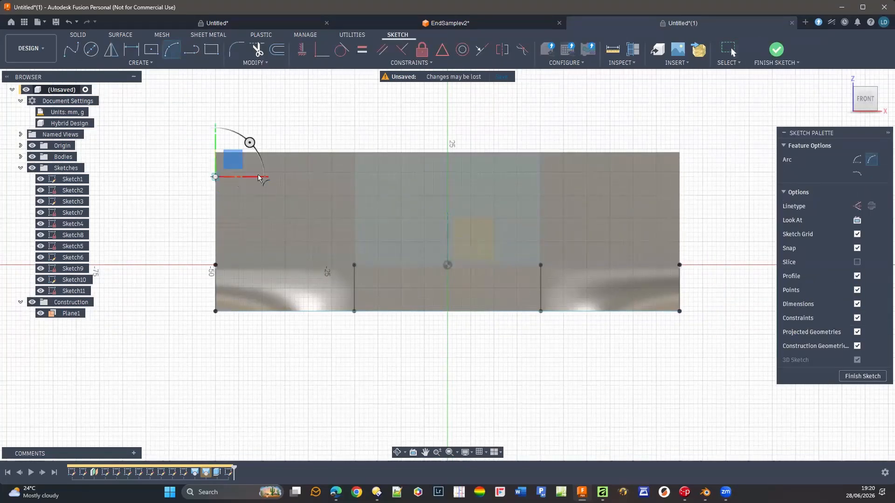
{"action": "left_click", "coordinate": [679, 177]}
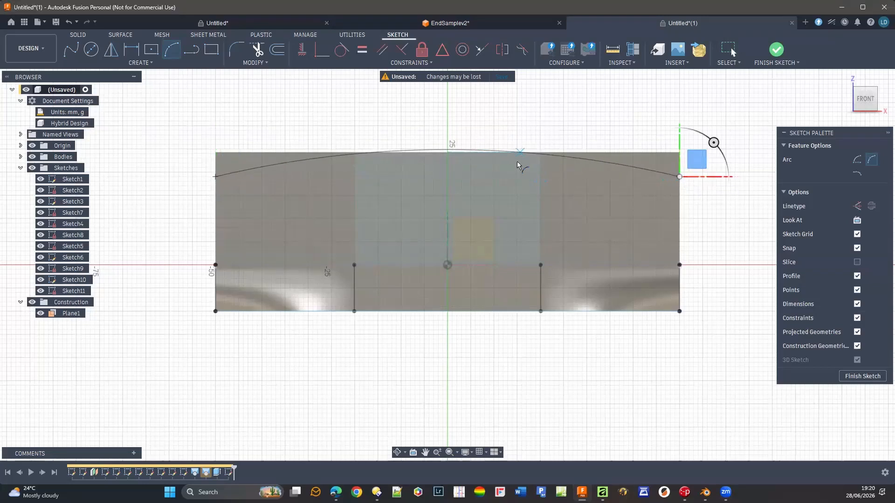
{"action": "left_click", "coordinate": [445, 152]}
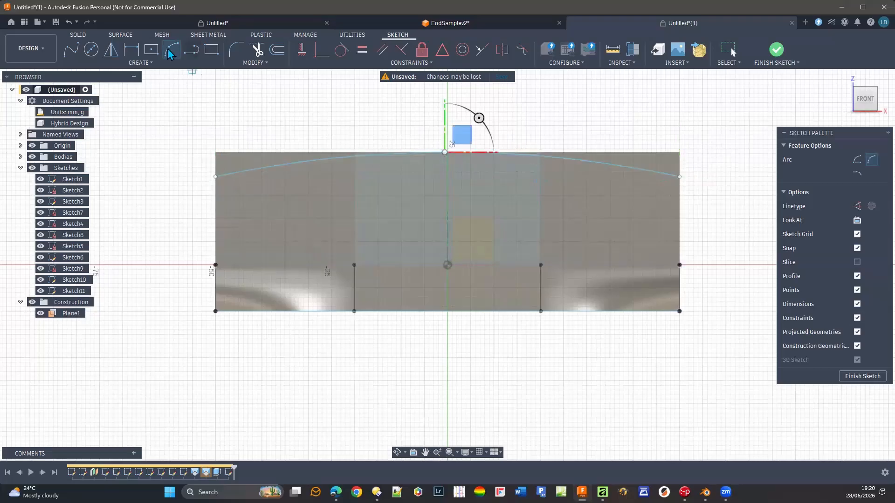
Add a rectangle from the arc's left end to above the body's upper right corner, and finish the sketch.
{"action": "left_click", "coordinate": [211, 49]}
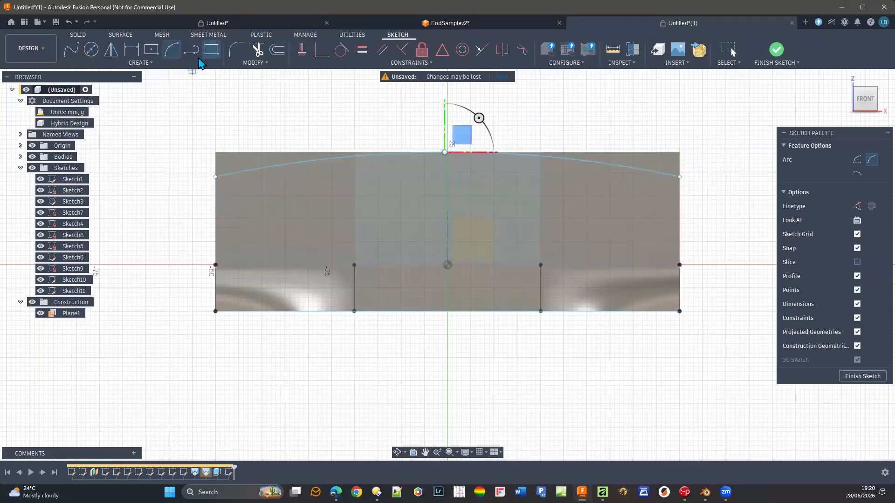
{"action": "left_click", "coordinate": [215, 177]}
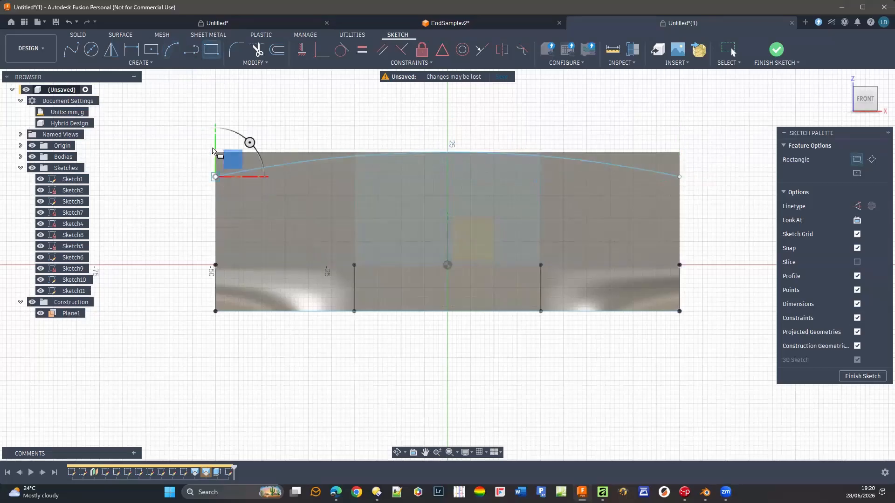
{"action": "left_click", "coordinate": [680, 122]}
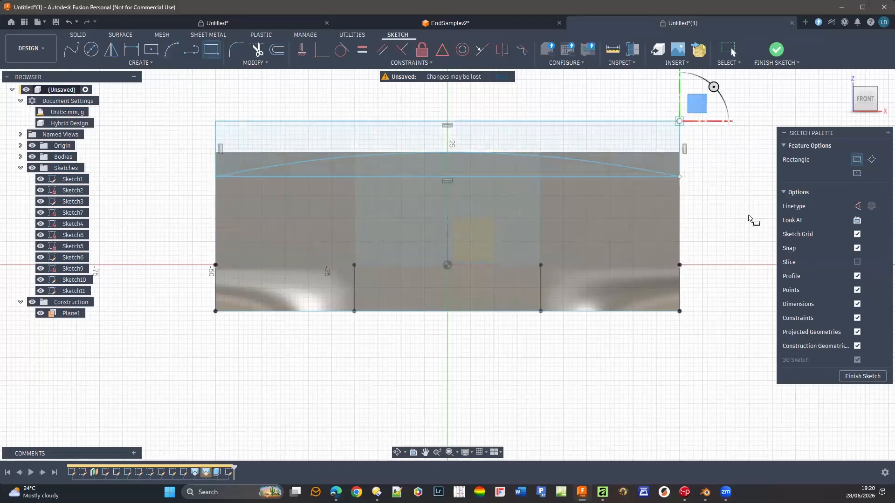
{"action": "left_click", "coordinate": [849, 374]}
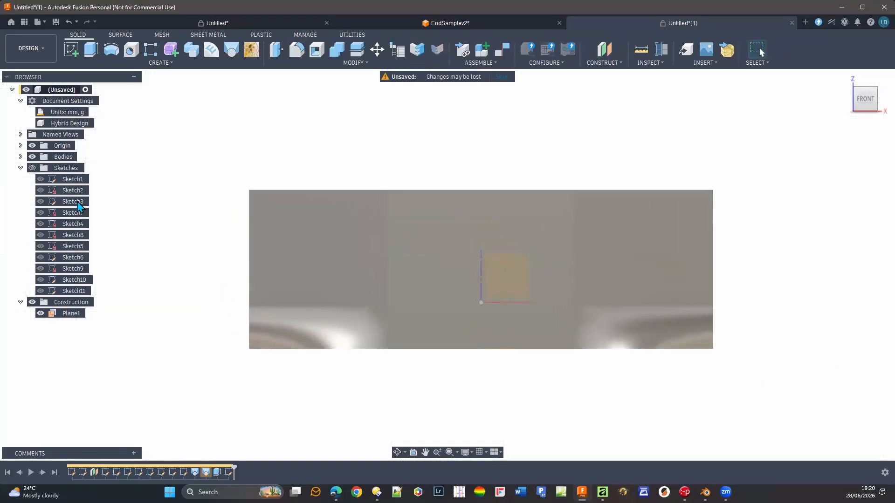
Show the sketches and cut the three regions above the arc out of the body, about 35.2 mm deep.
{"action": "left_click", "coordinate": [31, 168]}
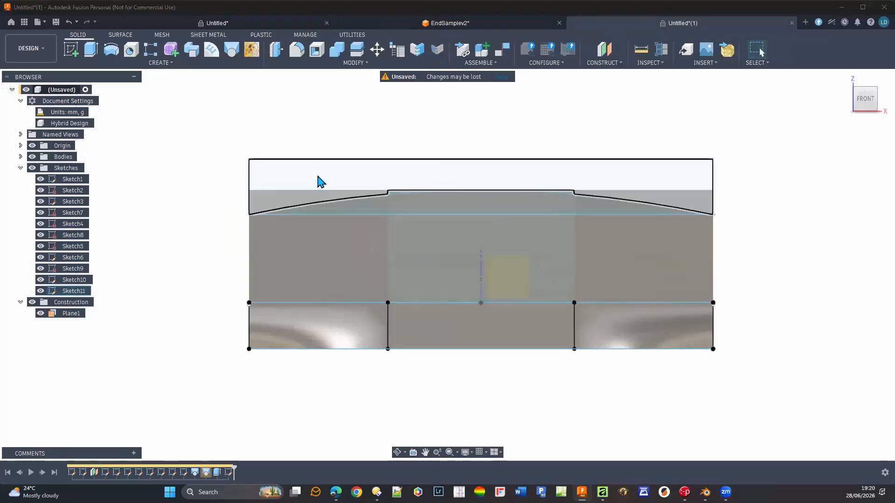
{"action": "left_click", "coordinate": [414, 187]}
{"action": "scroll", "coordinate": [447, 195], "scroll_direction": "up", "scroll_amount": 6}
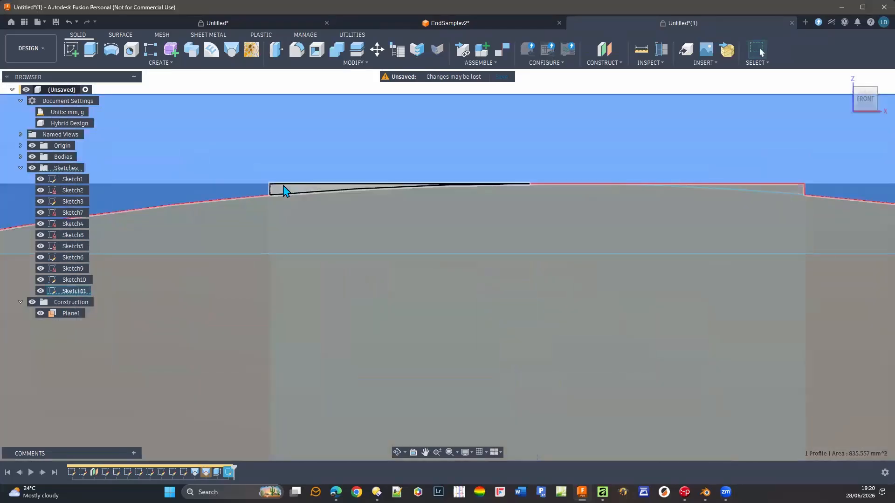
{"action": "left_click", "coordinate": [281, 192], "text": "ctrl"}
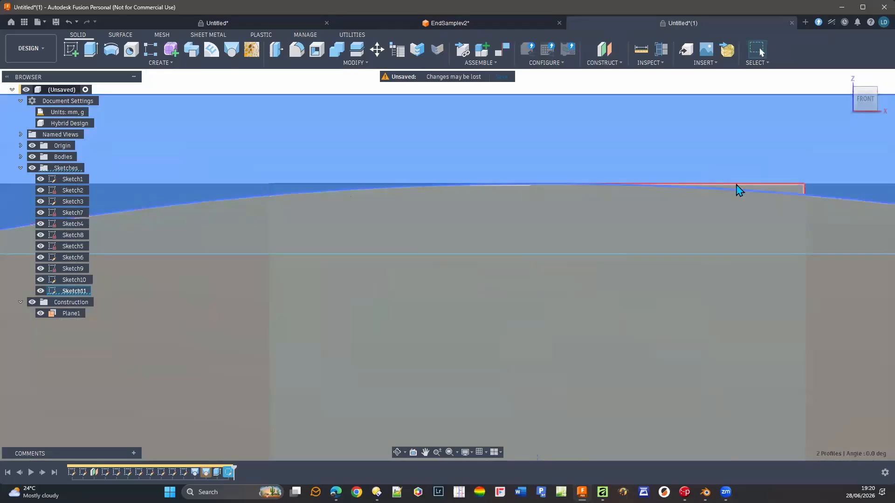
{"action": "left_click", "coordinate": [793, 190], "text": "ctrl"}
{"action": "scroll", "coordinate": [721, 267], "scroll_direction": "down", "scroll_amount": 6}
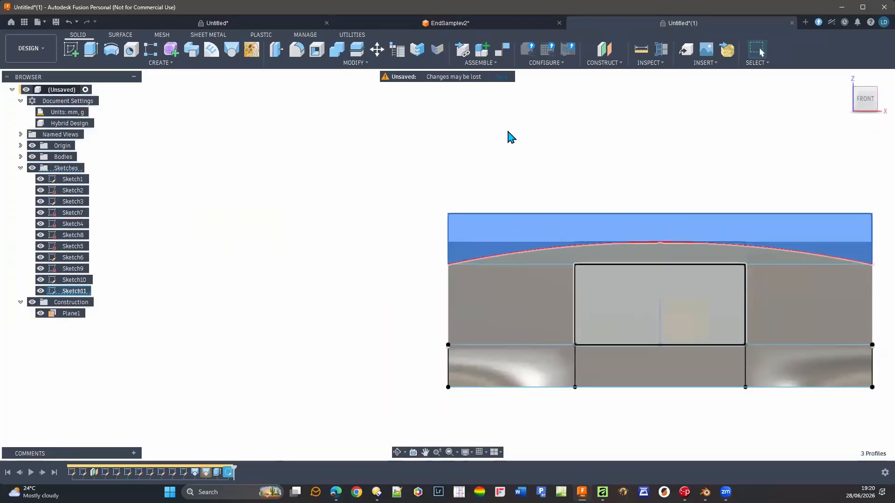
{"action": "middle_click_drag", "start_coordinate": [511, 144], "coordinate": [332, 136]}
{"action": "left_click", "coordinate": [85, 50]}
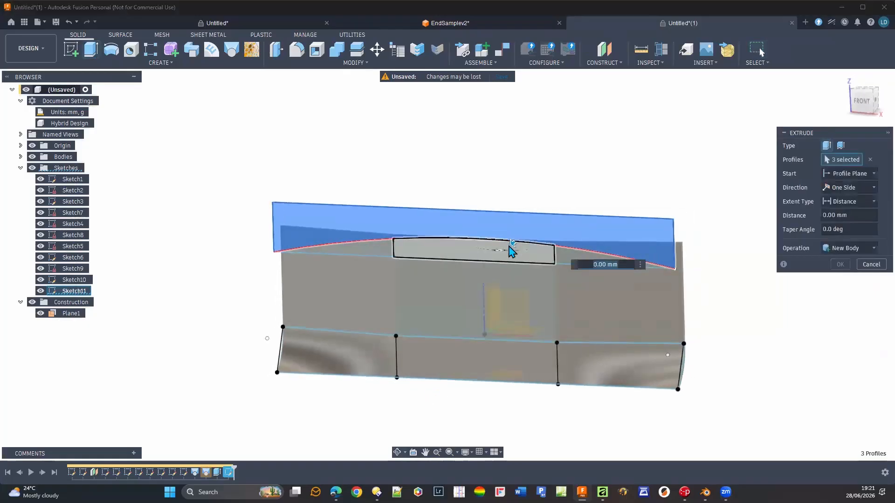
{"action": "left_click_drag", "start_coordinate": [513, 246], "coordinate": [566, 200]}
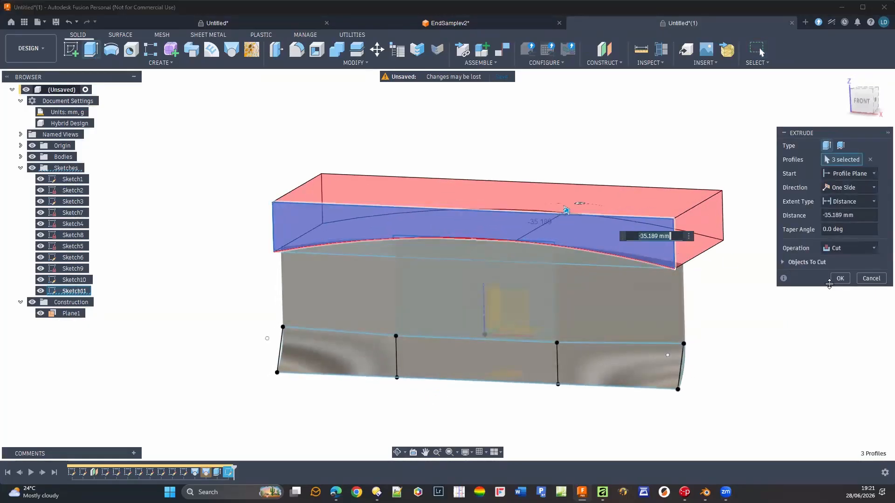
{"action": "left_click", "coordinate": [839, 278]}
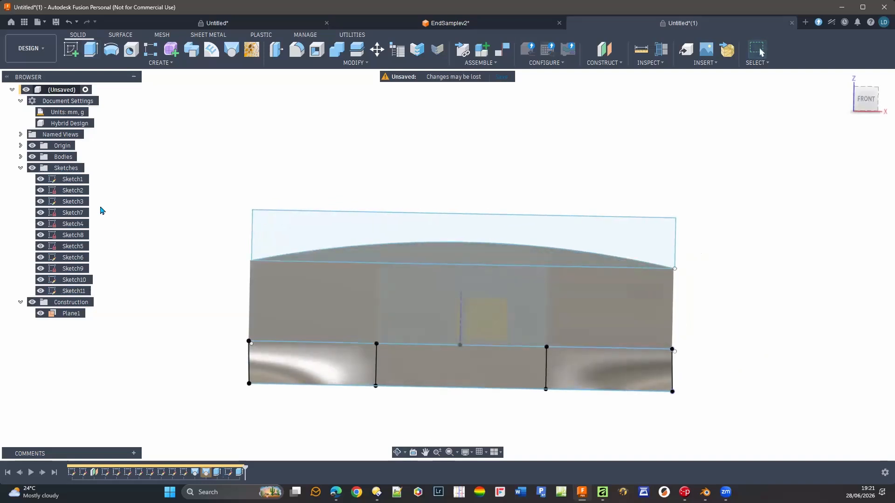
Sketch two upright window rectangles side by side on the left front face, the outer one about 8 mm wide.
{"action": "left_click", "coordinate": [70, 49]}
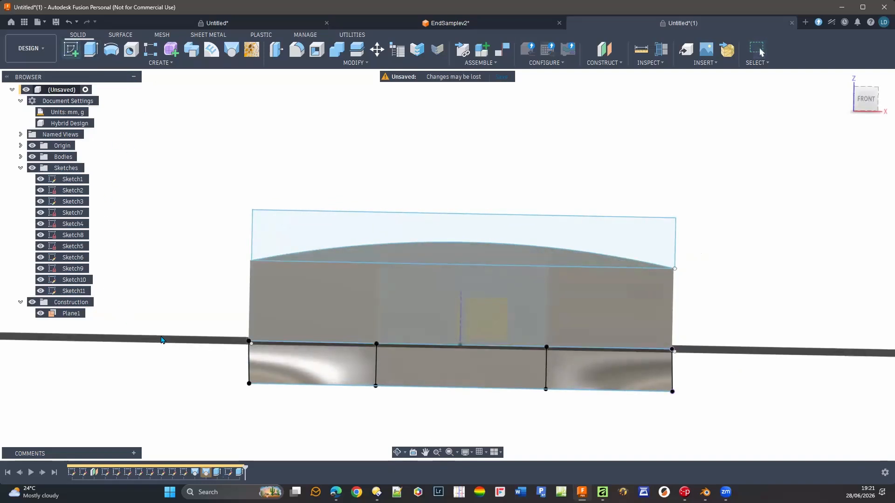
{"action": "left_click", "coordinate": [307, 302]}
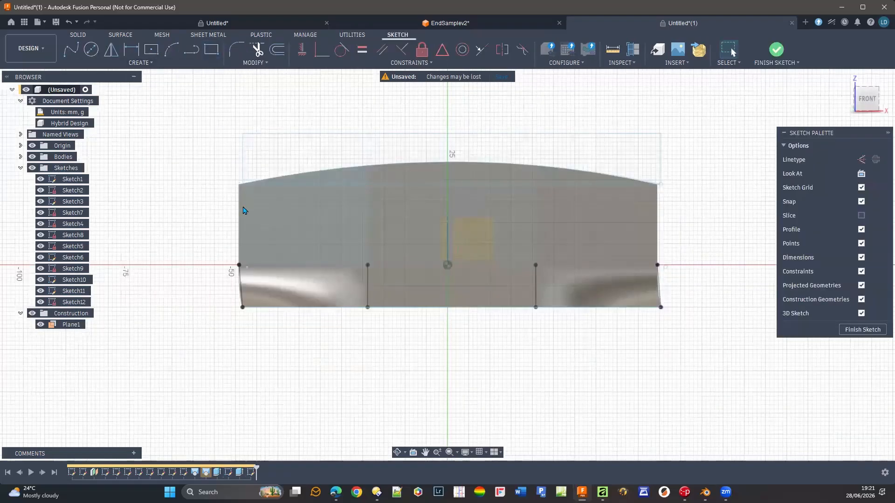
{"action": "left_click", "coordinate": [211, 49]}
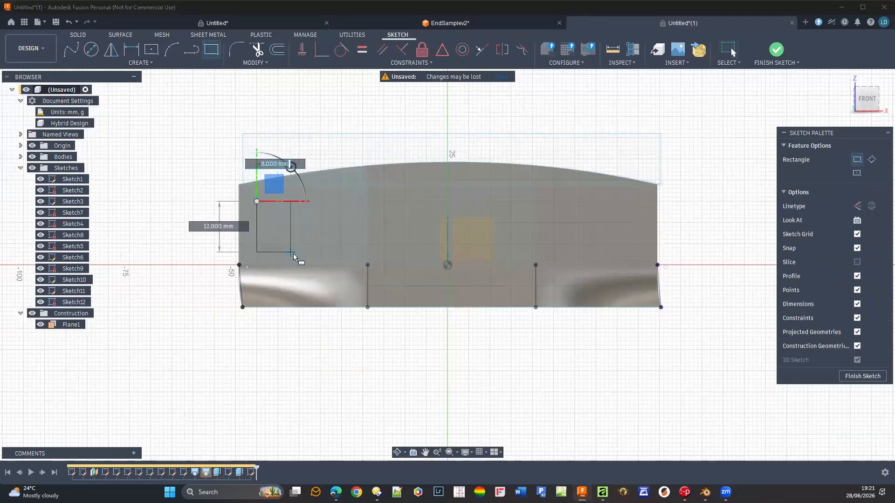
{"action": "left_click", "coordinate": [291, 257]}
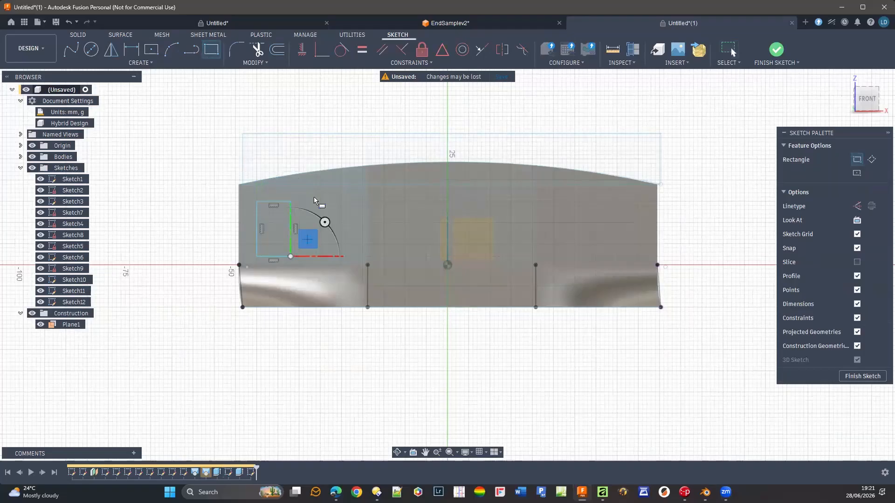
{"action": "left_click", "coordinate": [342, 256]}
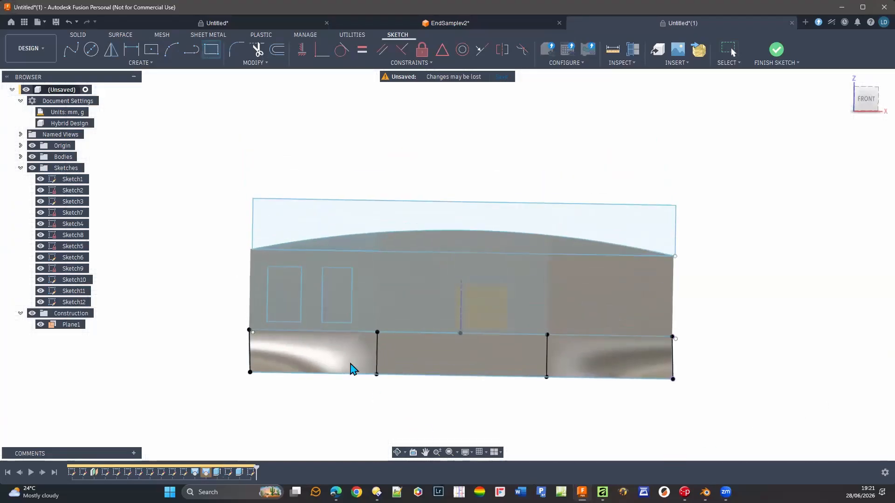
Finish the sketch and cut both window rectangles through the body, about 42.3 mm deep.
{"action": "left_click", "coordinate": [282, 323]}
{"action": "left_click", "coordinate": [332, 328], "text": "shift"}
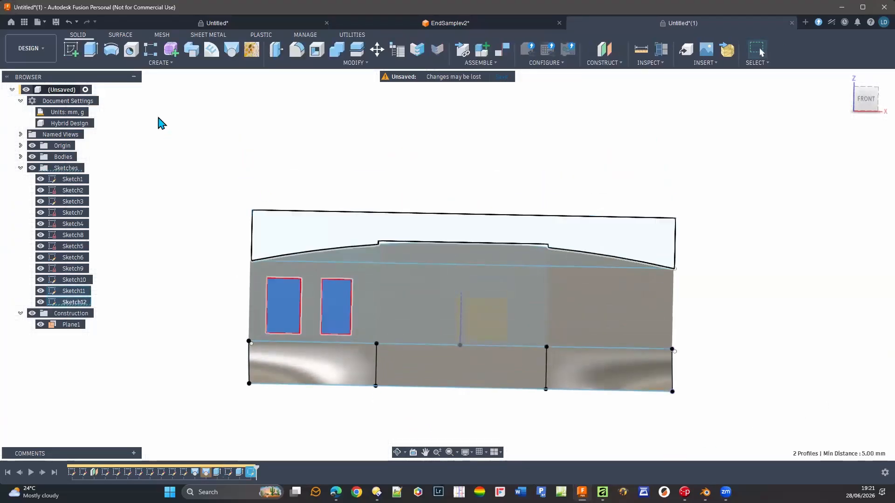
{"action": "left_click", "coordinate": [91, 49]}
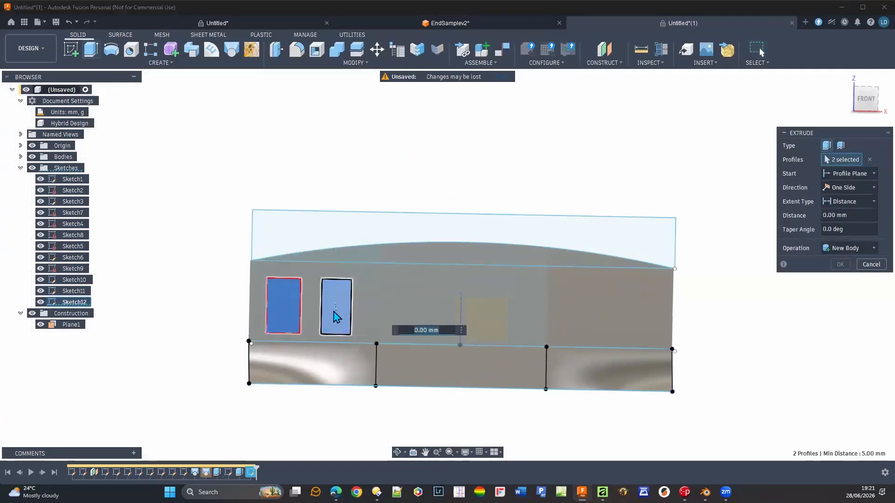
{"action": "left_click_drag", "start_coordinate": [334, 308], "coordinate": [359, 286]}
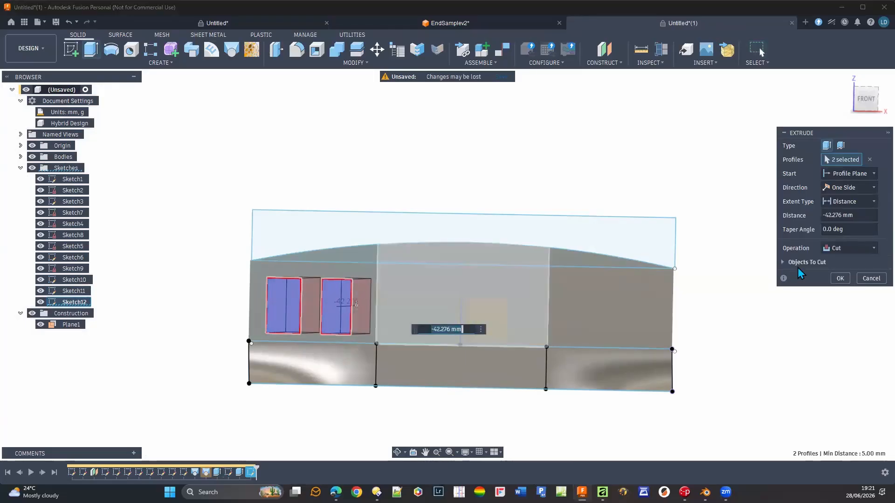
{"action": "left_click", "coordinate": [841, 279]}
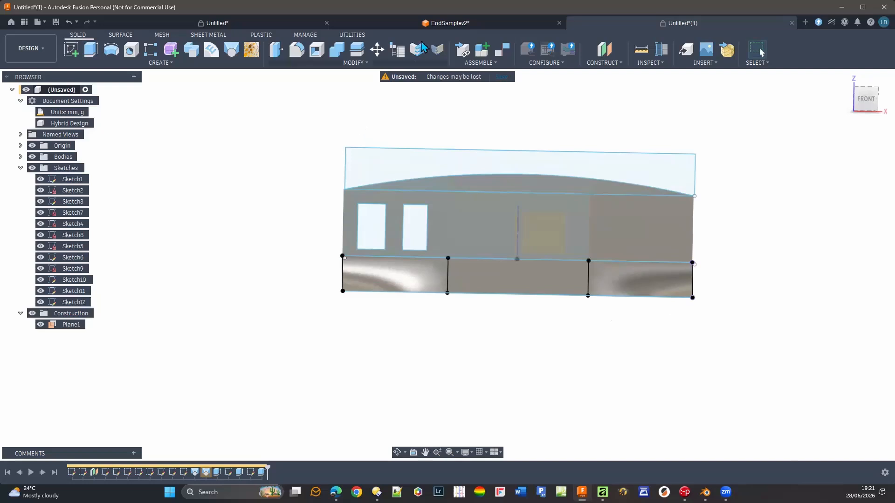
Switch to the image viewer to examine the reference photo of the coach end, and return to the Fusion model.
{"action": "mouse_move", "coordinate": [377, 492]}
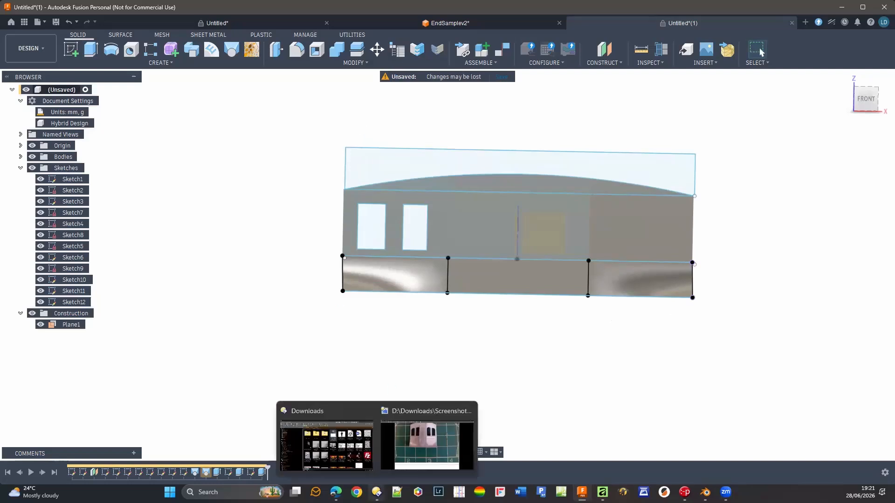
{"action": "left_click", "coordinate": [416, 447]}
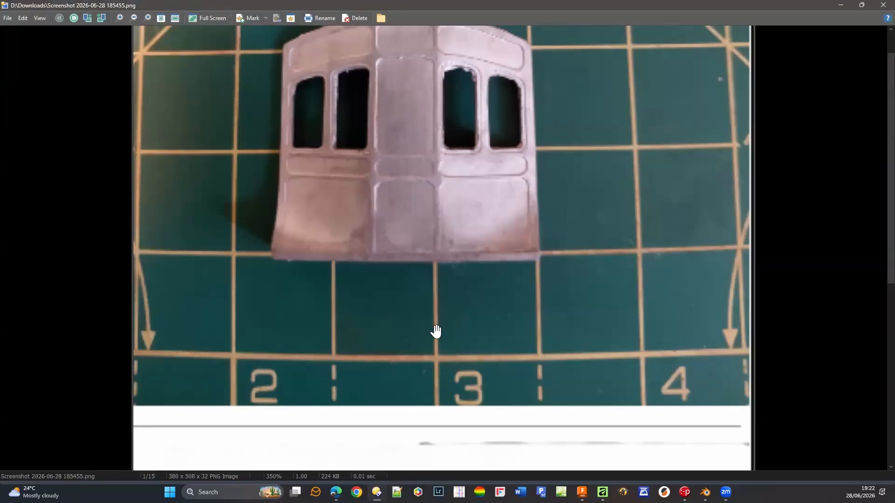
{"action": "left_click", "coordinate": [841, 5]}
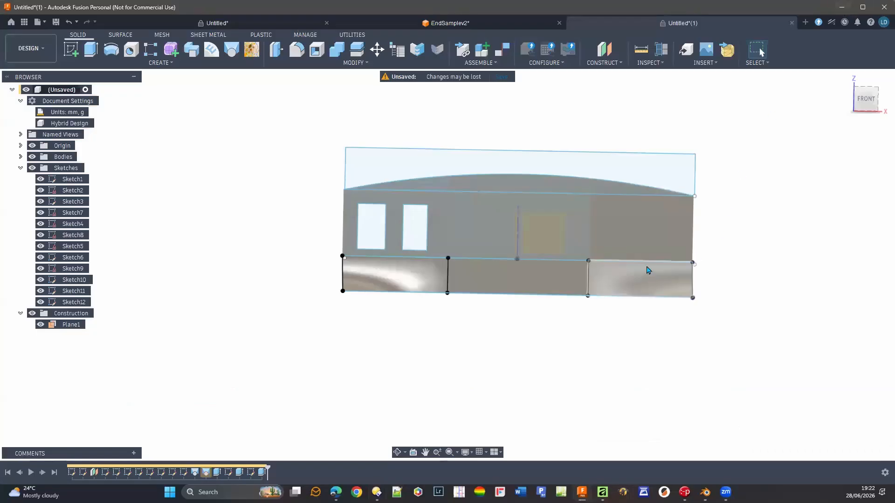
Sketch a wide, low rectangle over the right curved lower section on the plane of the central lower front face, and finish the sketch.
{"action": "middle_click_drag", "start_coordinate": [446, 237], "coordinate": [327, 223]}
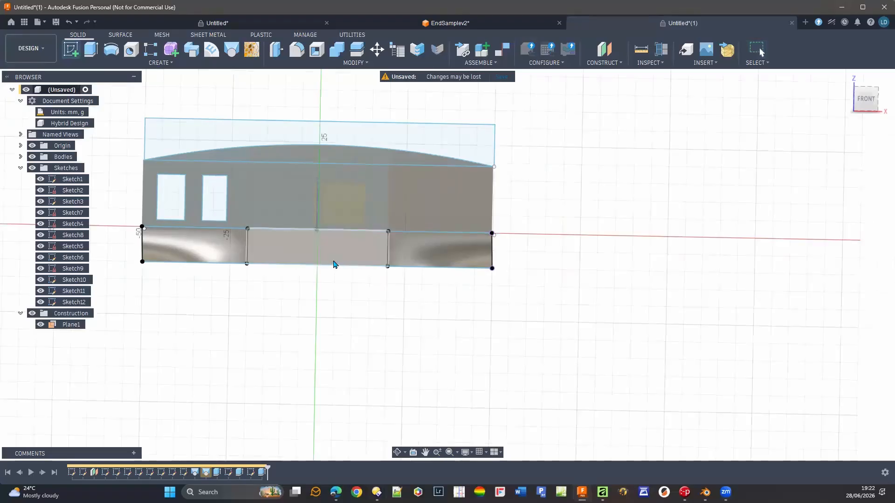
{"action": "left_click", "coordinate": [334, 263]}
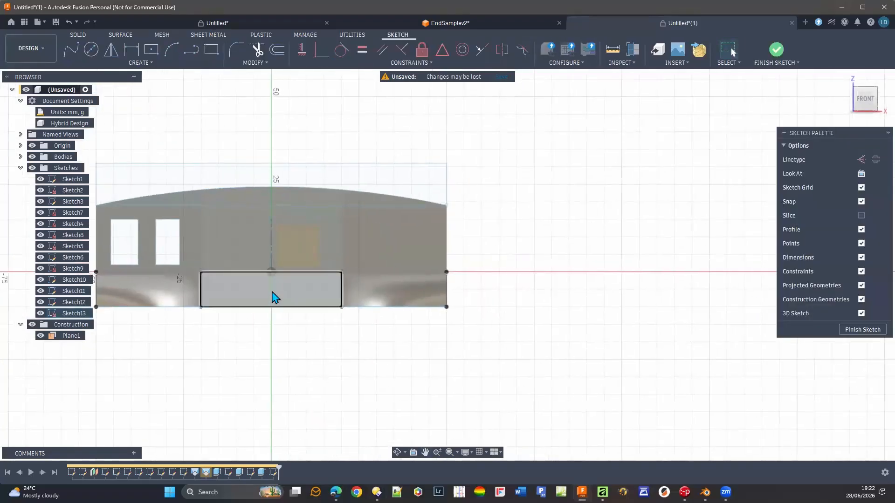
{"action": "left_click", "coordinate": [211, 50]}
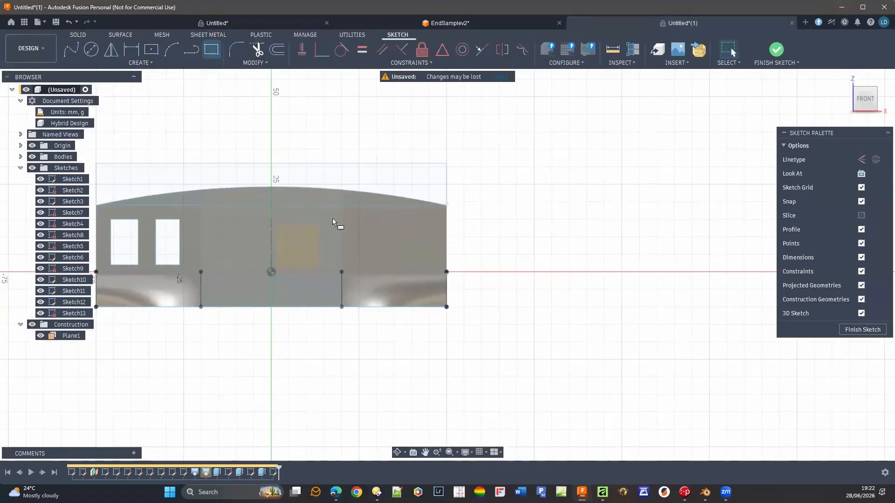
{"action": "left_click", "coordinate": [349, 279]}
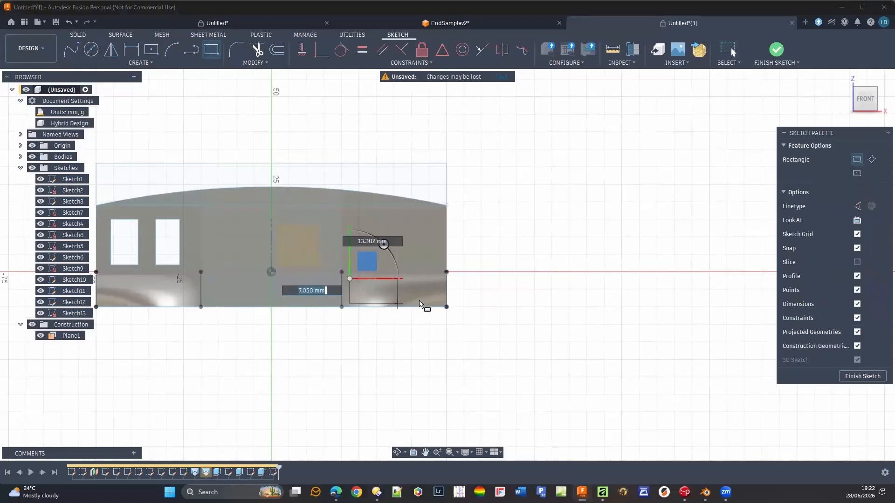
{"action": "left_click", "coordinate": [445, 306]}
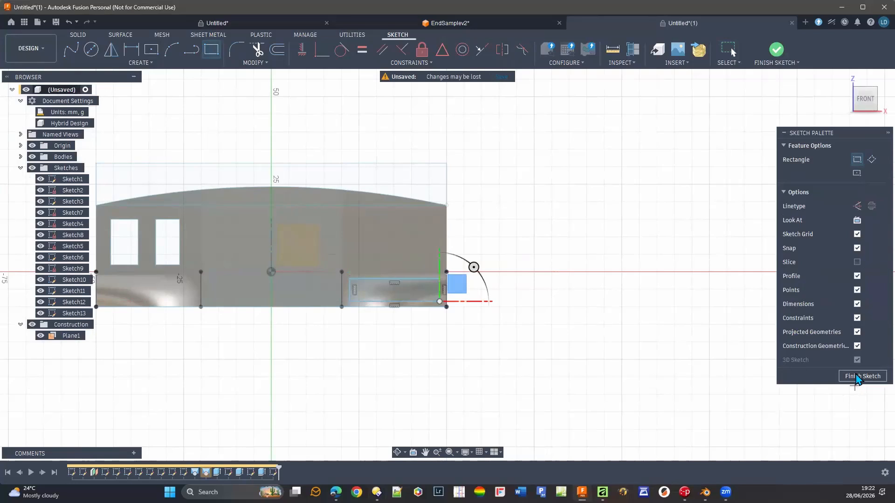
{"action": "scroll", "coordinate": [461, 345], "scroll_direction": "down", "scroll_amount": 3}
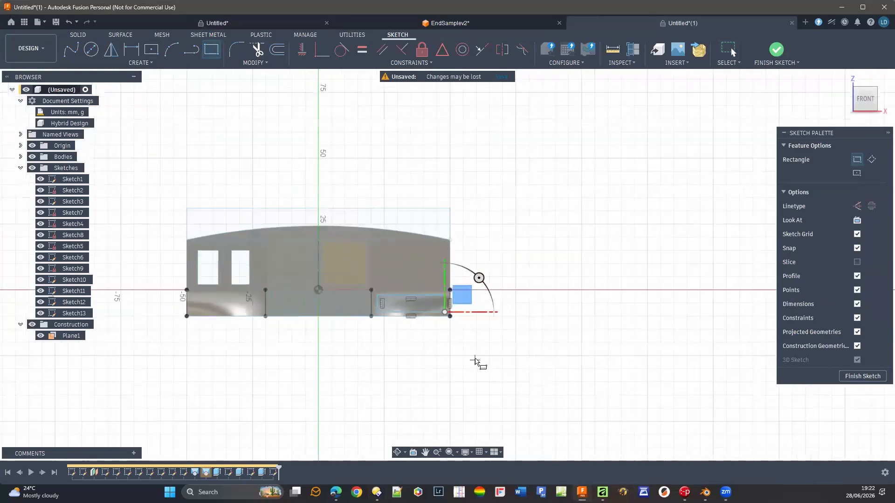
{"action": "scroll", "coordinate": [475, 359], "scroll_direction": "up", "scroll_amount": 2}
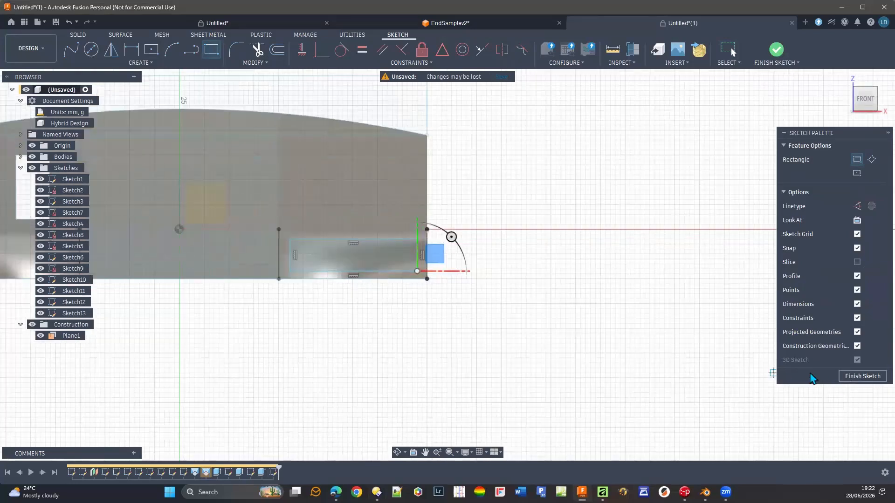
{"action": "left_click", "coordinate": [852, 376]}
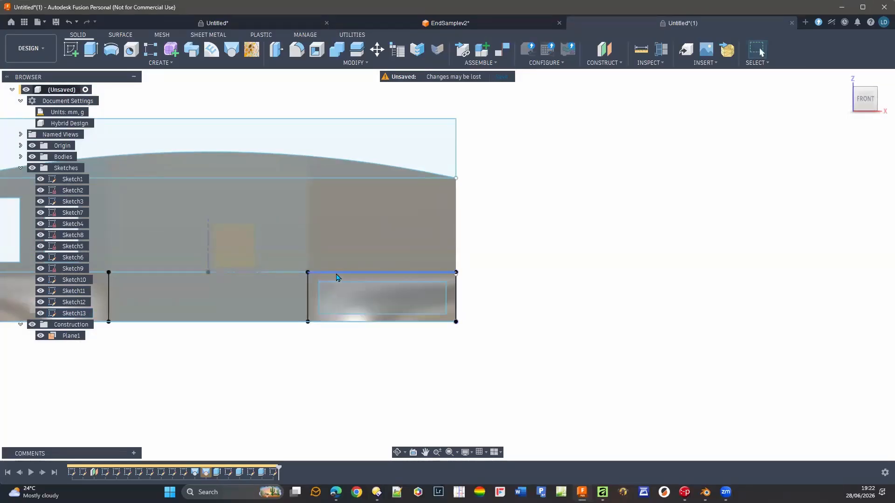
Deboss the new rectangle about 0.3 mm into the right front face's curved lower section with Emboss, keeping Tangent Chain on.
{"action": "mouse_move", "coordinate": [430, 418]}
{"action": "middle_mouse_down", "text": "shift"}
{"action": "mouse_move", "coordinate": [368, 415]}
{"action": "mouse_move", "coordinate": [407, 387]}
{"action": "middle_mouse_up", "text": "shift"}
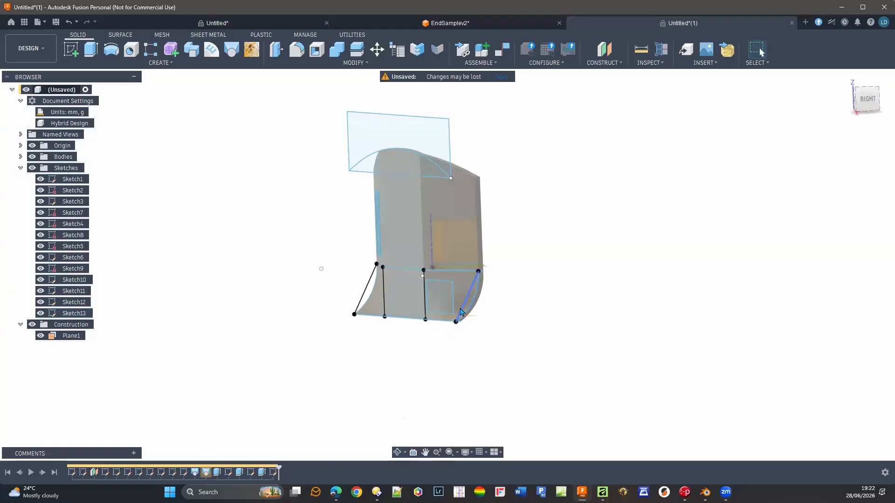
{"action": "middle_click_drag", "start_coordinate": [374, 383], "coordinate": [376, 386], "text": "shift"}
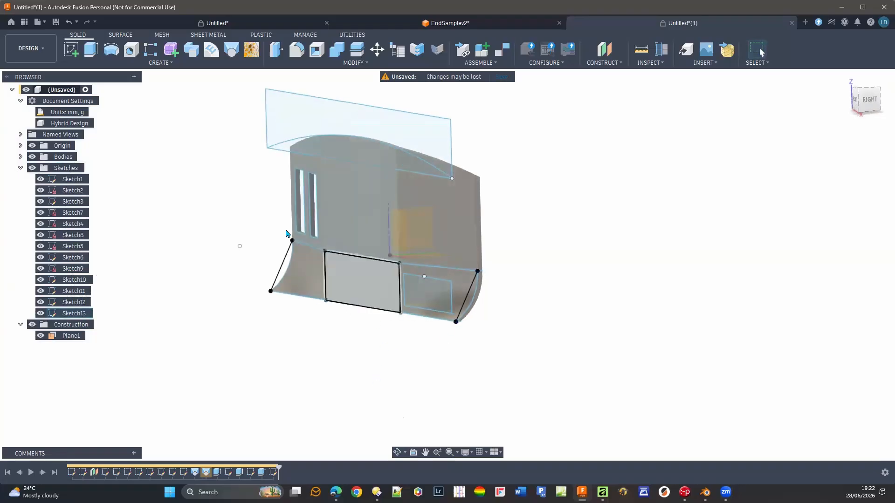
{"action": "left_click", "coordinate": [219, 55]}
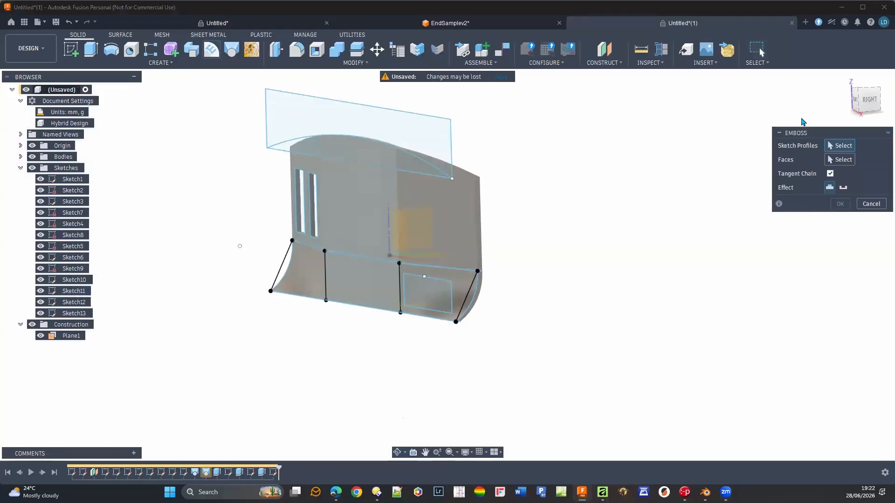
{"action": "left_click", "coordinate": [432, 294]}
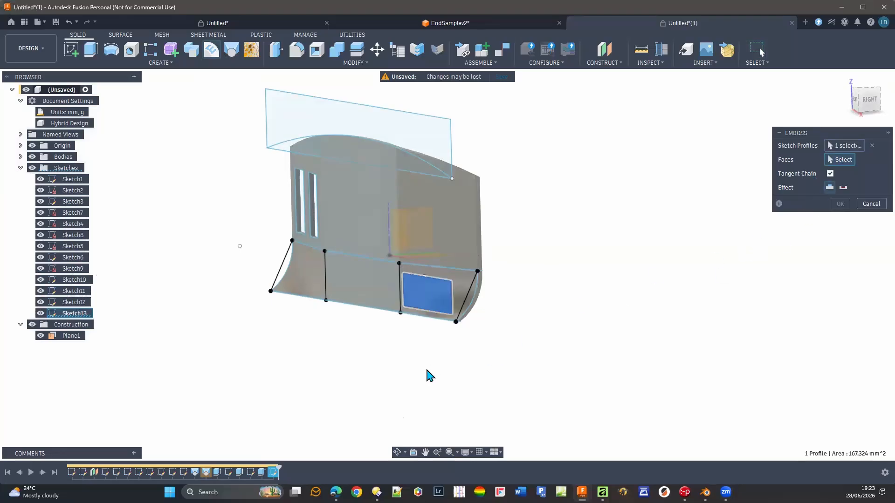
{"action": "middle_click_drag", "start_coordinate": [429, 376], "coordinate": [392, 382]}
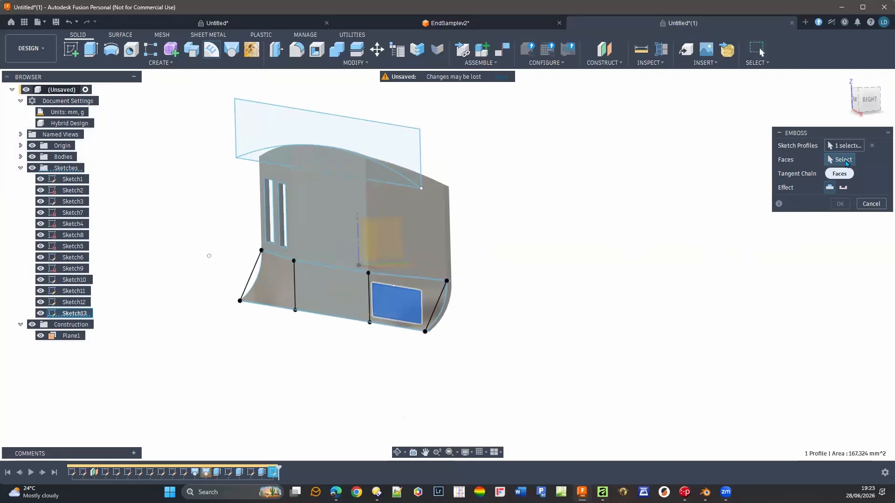
{"action": "left_click", "coordinate": [436, 304]}
{"action": "middle_click_drag", "start_coordinate": [423, 360], "coordinate": [382, 316], "text": "shift"}
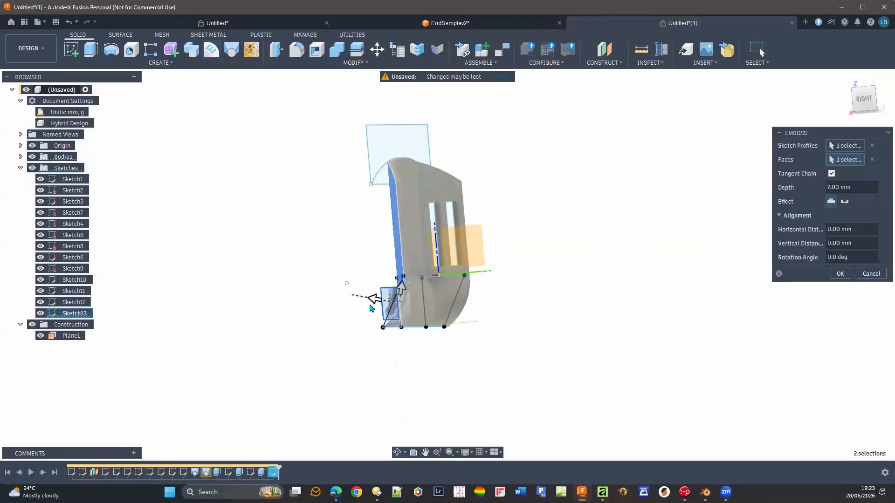
{"action": "mouse_move", "coordinate": [370, 297]}
{"action": "left_mouse_down"}
{"action": "mouse_move", "coordinate": [393, 304]}
{"action": "mouse_move", "coordinate": [381, 306]}
{"action": "left_mouse_up"}
{"action": "middle_click_drag", "start_coordinate": [357, 348], "coordinate": [386, 373], "text": "shift"}
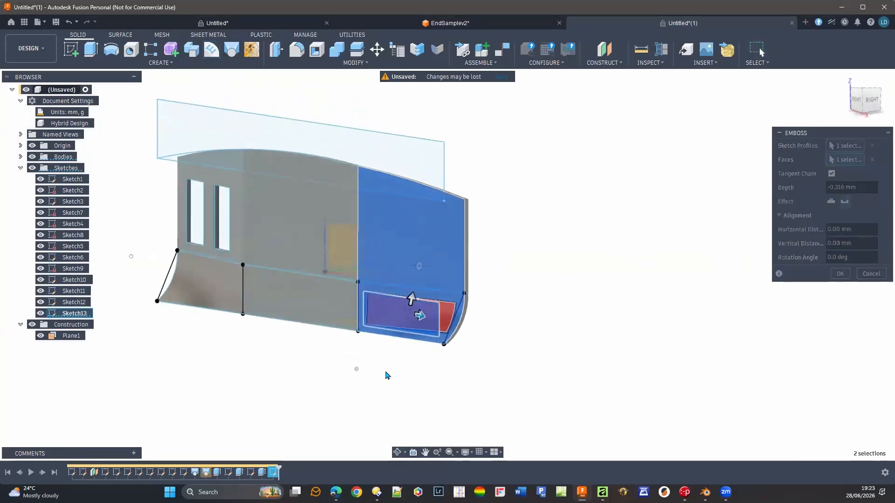
{"action": "left_click", "coordinate": [841, 274]}
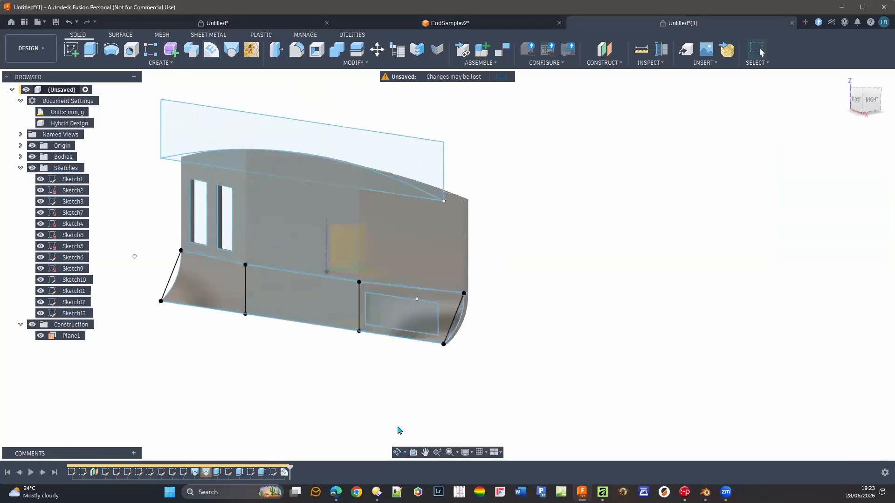
Examine the debossed panel and the curved lower section of the coach end from the front corner and the left side.
{"action": "scroll", "coordinate": [393, 423], "scroll_direction": "down", "scroll_amount": 2}
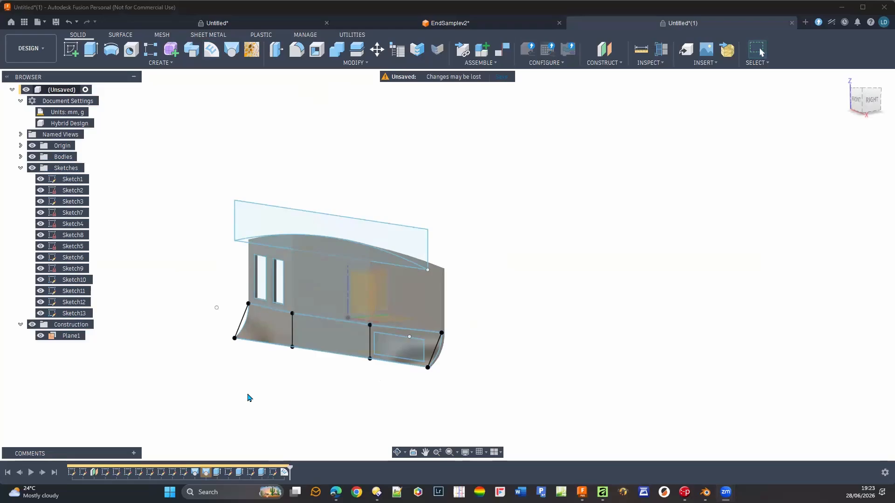
{"action": "middle_click_drag", "start_coordinate": [250, 397], "coordinate": [299, 394]}
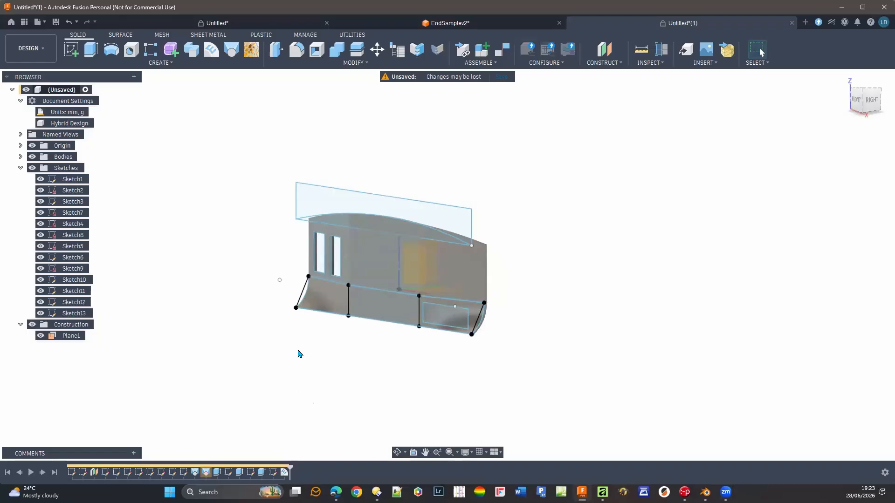
{"action": "scroll", "coordinate": [303, 289], "scroll_direction": "up", "scroll_amount": 5}
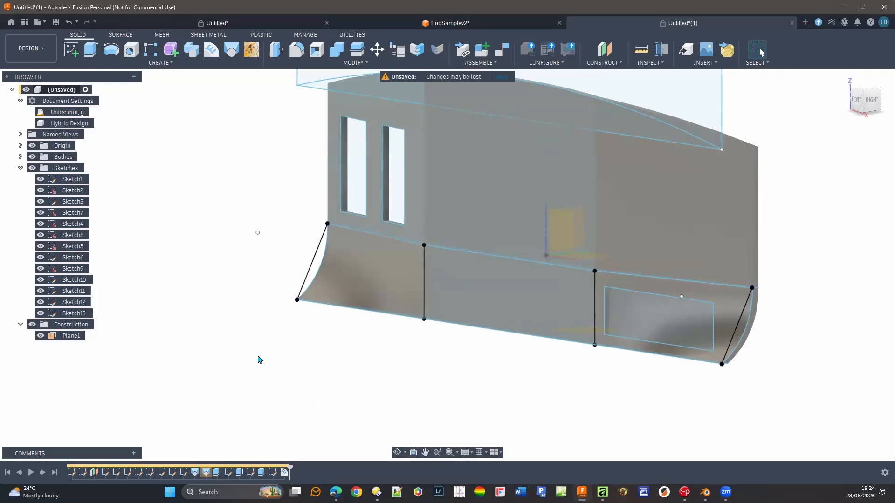
{"action": "middle_click_drag", "start_coordinate": [277, 370], "coordinate": [396, 403], "text": "shift"}
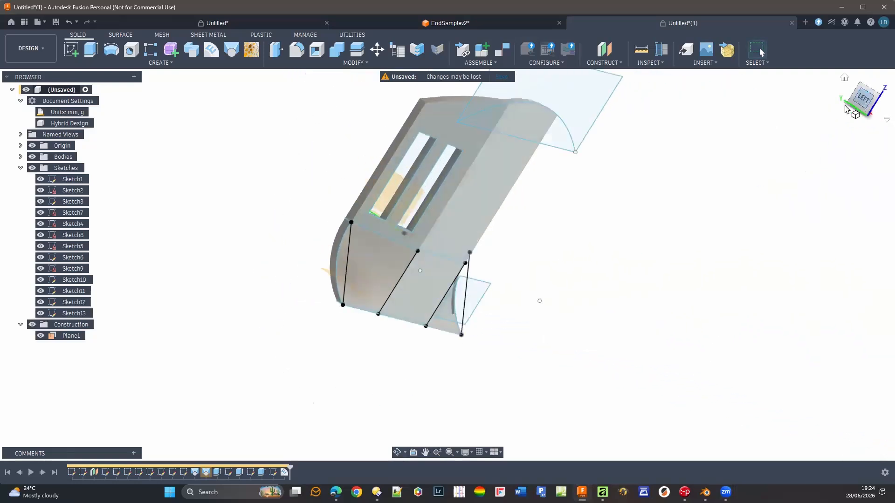
{"action": "left_click", "coordinate": [863, 99]}
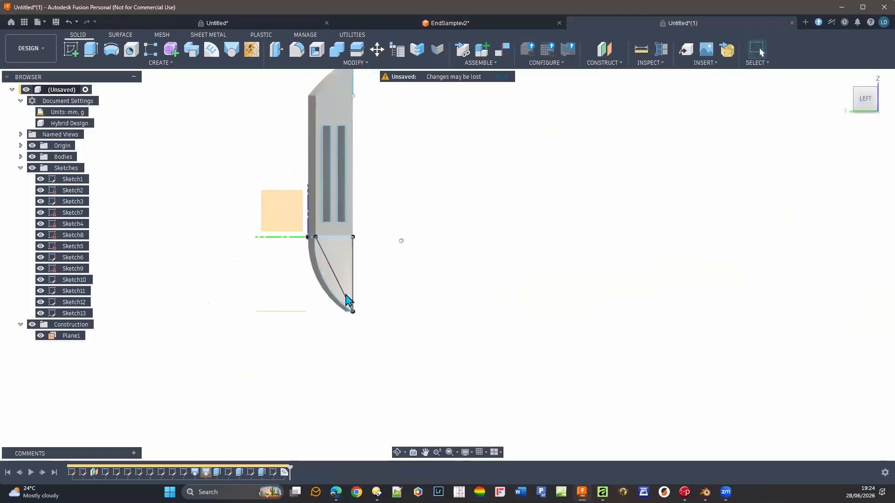
{"action": "scroll", "coordinate": [336, 337], "scroll_direction": "up", "scroll_amount": 5}
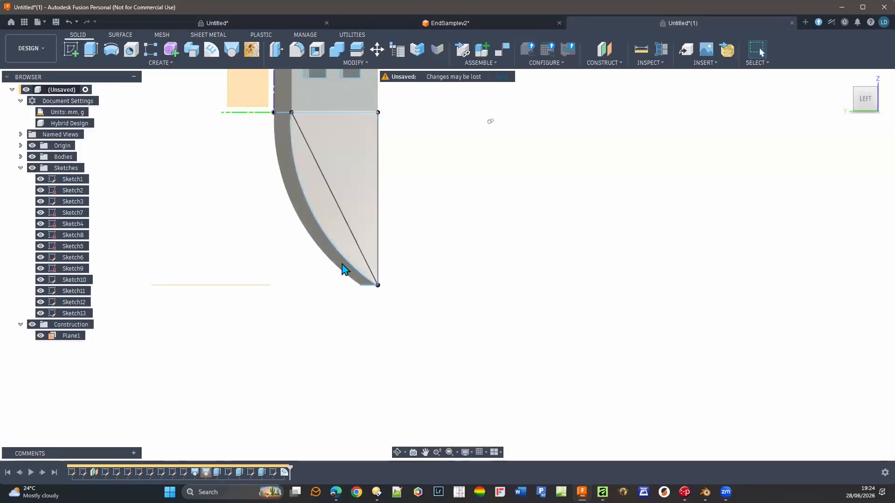
{"action": "middle_click_drag", "start_coordinate": [345, 329], "coordinate": [365, 308], "text": "shift"}
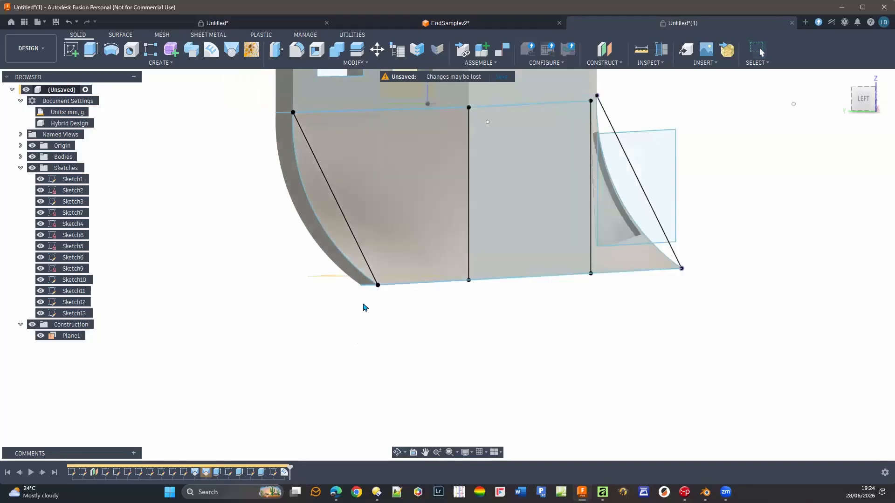
{"action": "middle_click_drag", "start_coordinate": [341, 343], "coordinate": [355, 345], "text": "shift"}
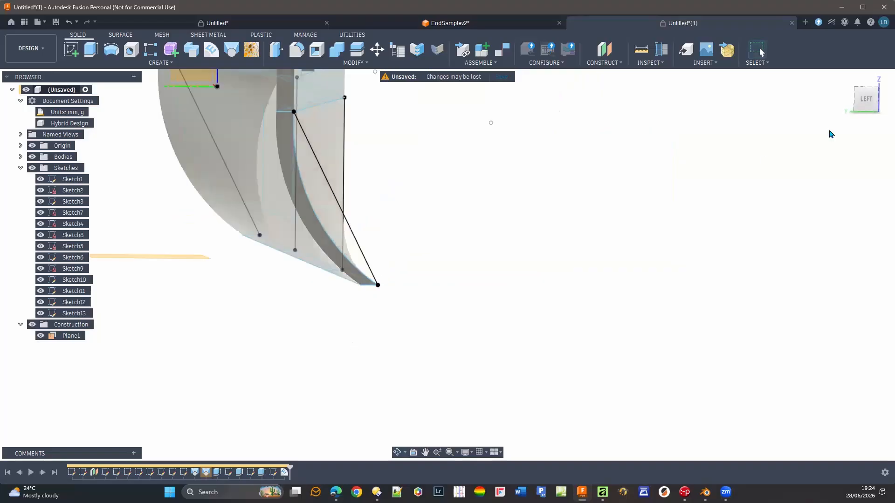
Examine the coach end's side profile in the left view, from the curved lower wall's thickness up to the window openings.
{"action": "left_click", "coordinate": [864, 106]}
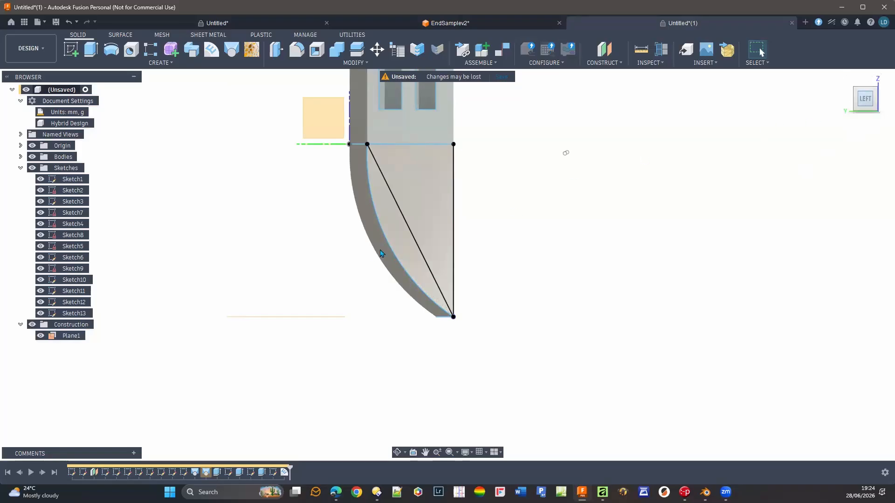
{"action": "left_click", "coordinate": [407, 226]}
{"action": "scroll", "coordinate": [419, 228], "scroll_direction": "up", "scroll_amount": 5}
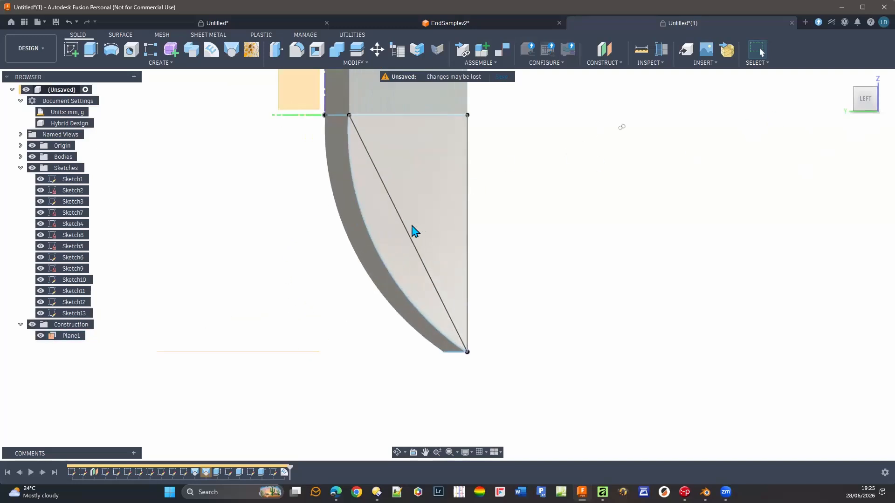
{"action": "left_click", "coordinate": [417, 231]}
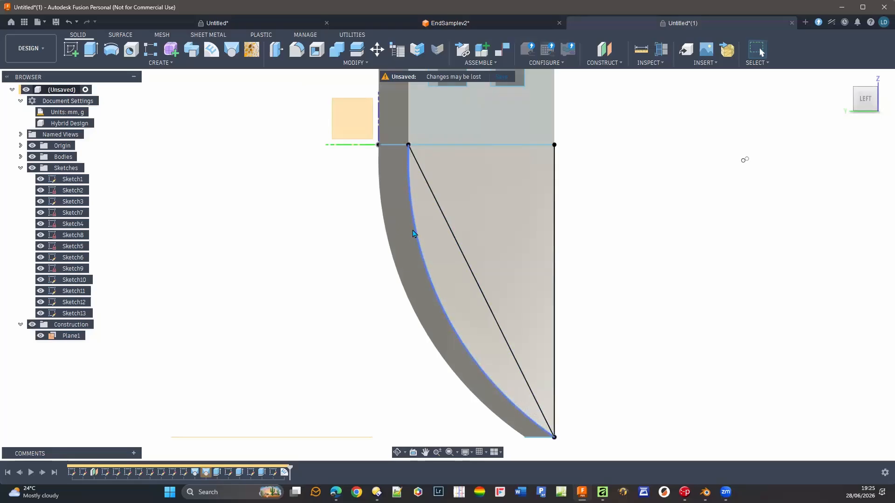
{"action": "left_click", "coordinate": [482, 292]}
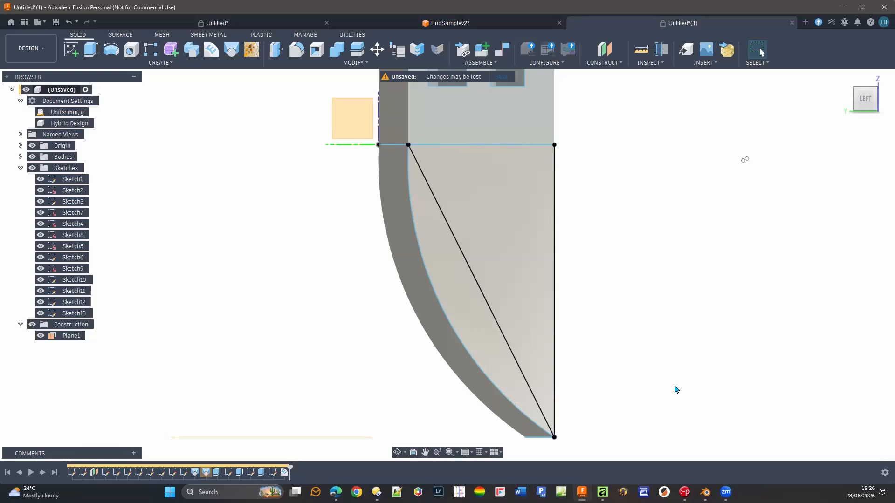
{"action": "scroll", "coordinate": [676, 390], "scroll_direction": "down", "scroll_amount": 4}
{"action": "middle_click_drag", "start_coordinate": [673, 352], "coordinate": [413, 400]}
{"action": "scroll", "coordinate": [413, 399], "scroll_direction": "down", "scroll_amount": 1}
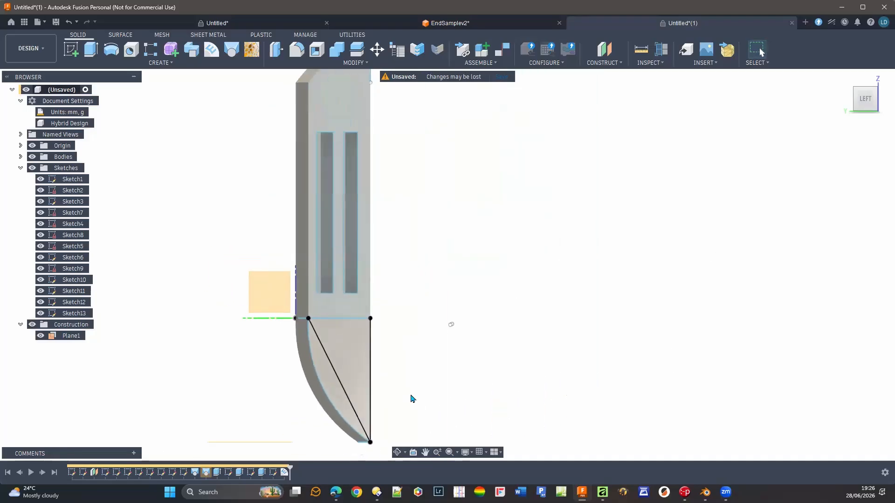
{"action": "scroll", "coordinate": [438, 373], "scroll_direction": "down", "scroll_amount": 2}
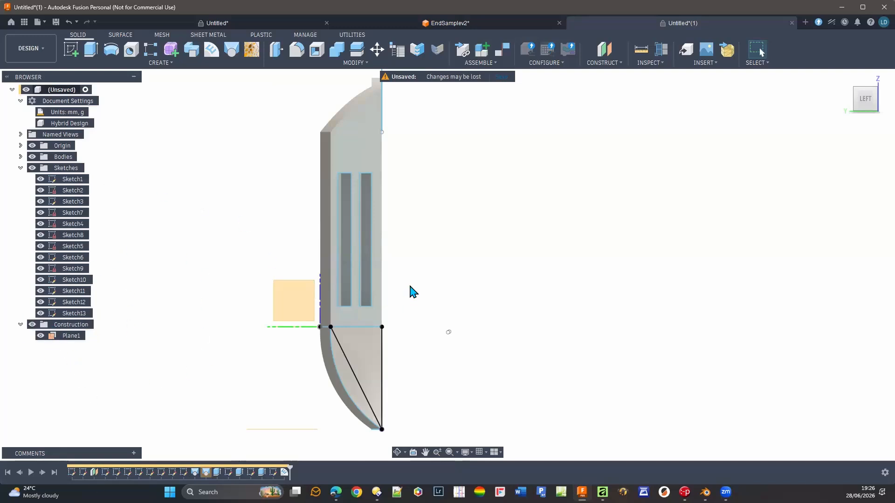
{"action": "middle_click_drag", "start_coordinate": [413, 276], "coordinate": [424, 336]}
{"action": "middle_click_drag", "start_coordinate": [369, 240], "coordinate": [266, 227]}
{"action": "scroll", "coordinate": [265, 227], "scroll_direction": "down", "scroll_amount": 1}
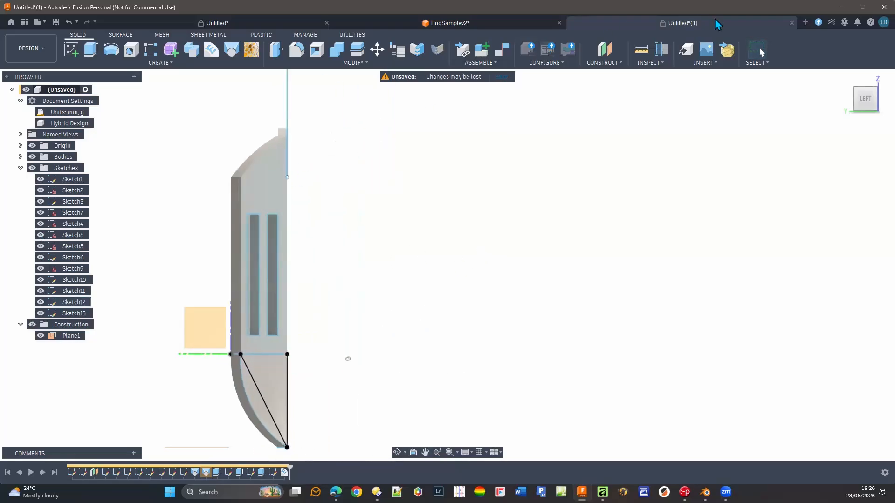
Create a new hybrid design and start a sketch on the front (XZ) plane.
{"action": "left_click", "coordinate": [805, 22]}
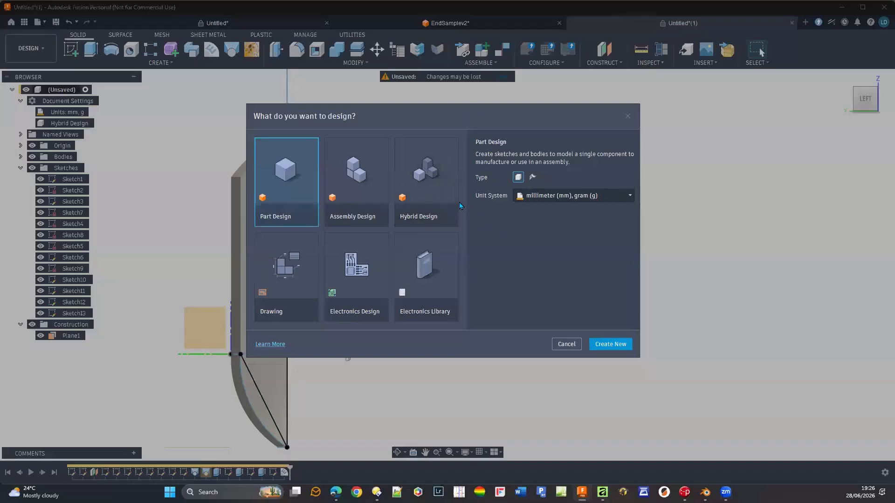
{"action": "left_click", "coordinate": [438, 200]}
{"action": "left_click", "coordinate": [610, 345]}
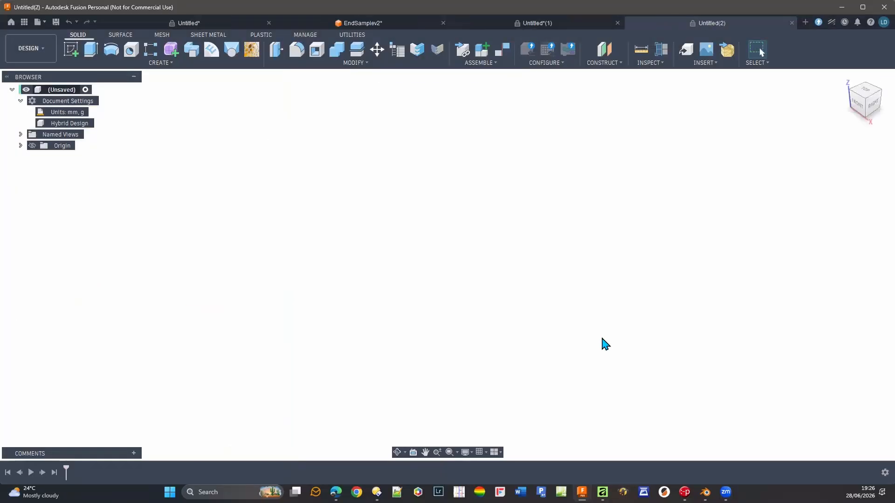
{"action": "left_click", "coordinate": [71, 49]}
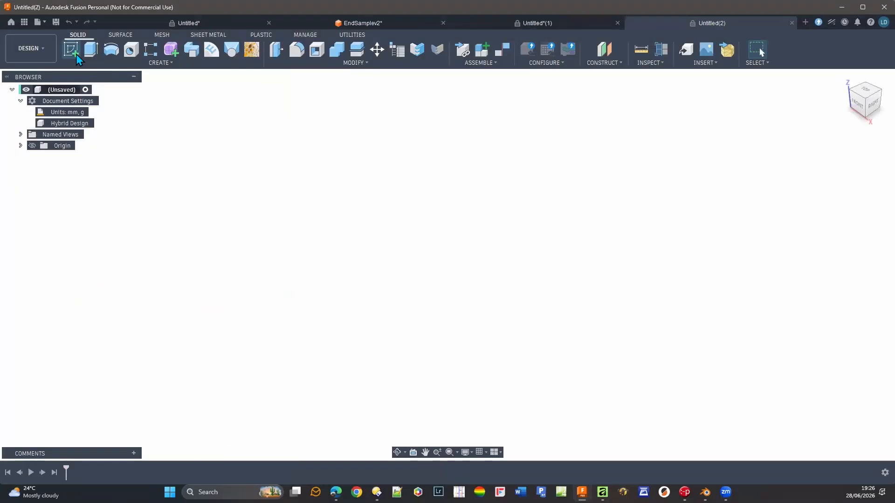
{"action": "left_click", "coordinate": [468, 249]}
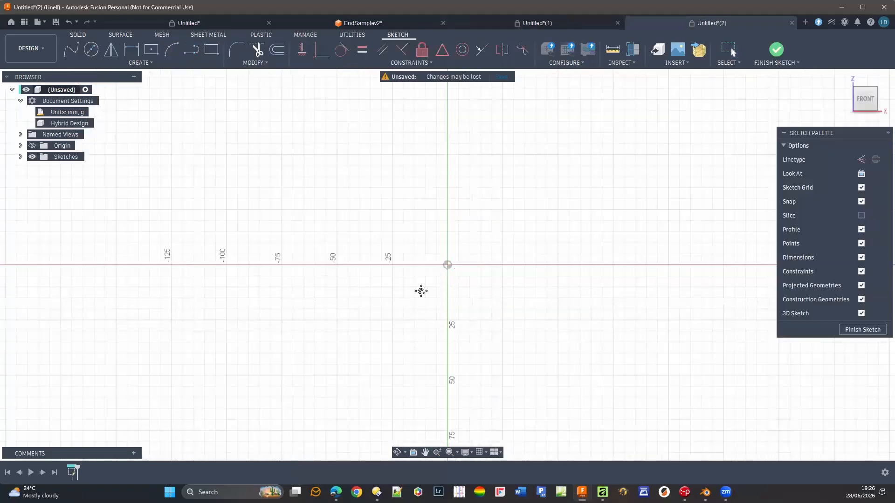
Draw a center rectangle about 100 mm wide and 20 mm high, centred on the origin.
{"action": "left_click", "coordinate": [151, 50]}
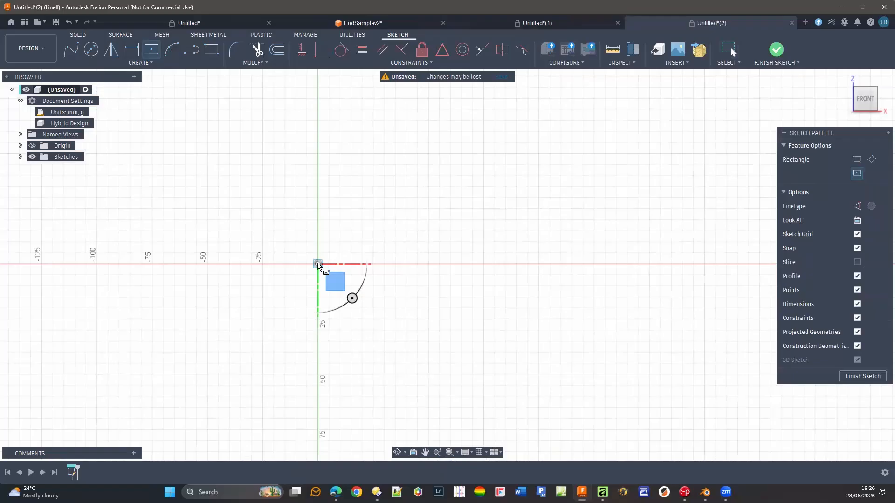
{"action": "left_click", "coordinate": [318, 264]}
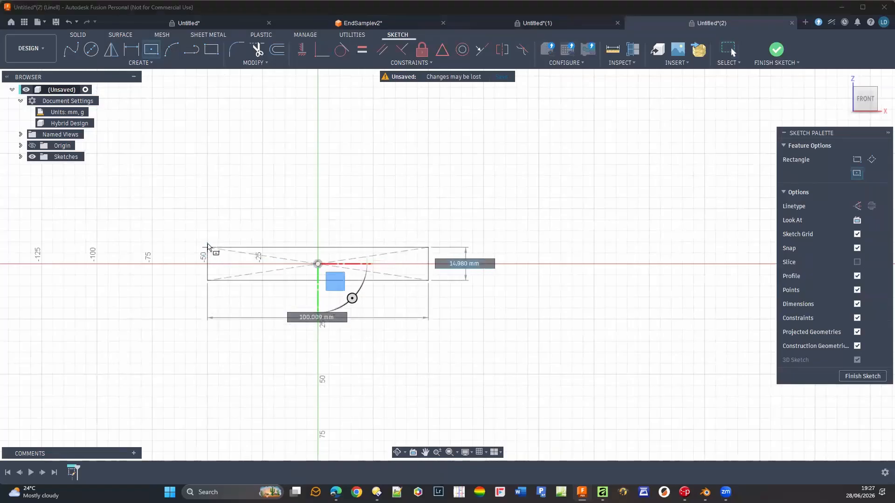
{"action": "left_click", "coordinate": [208, 242]}
{"action": "scroll", "coordinate": [210, 324], "scroll_direction": "up", "scroll_amount": 2}
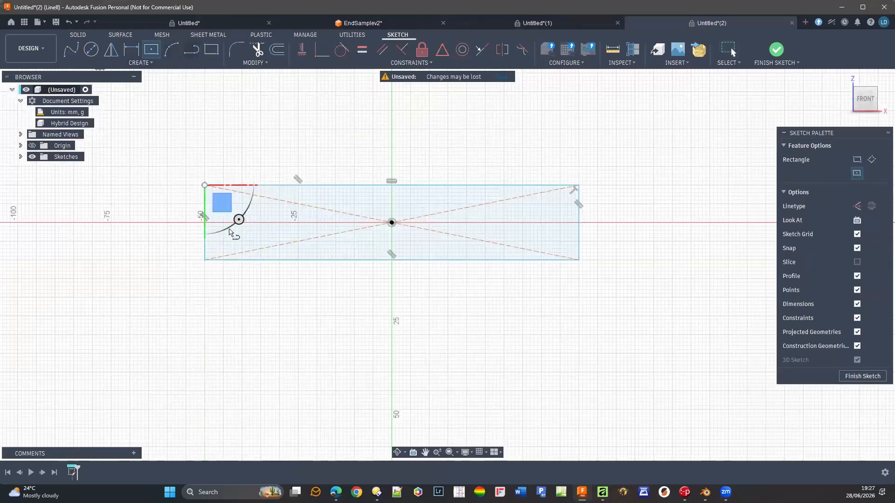
Draw a three-segment line from the rectangle's left edge down to its bottom edge, along it, and up to the right edge, mirroring the slopes.
{"action": "key", "text": "l"}
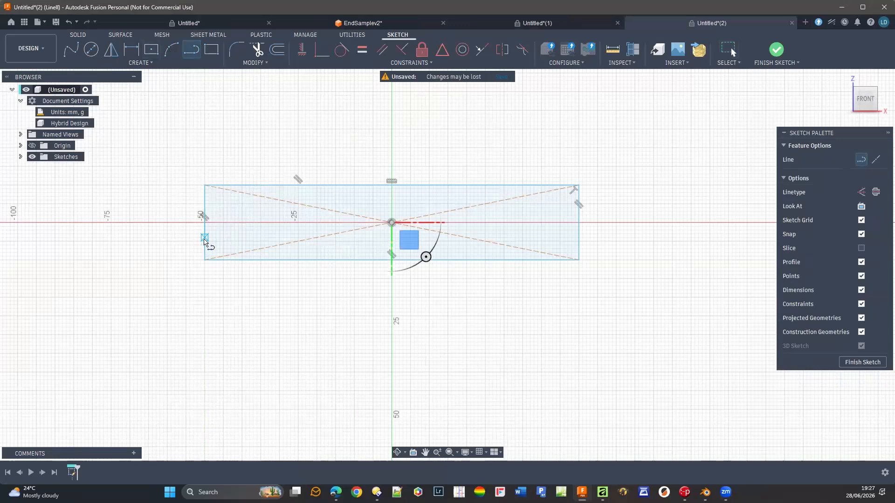
{"action": "left_click", "coordinate": [205, 241]}
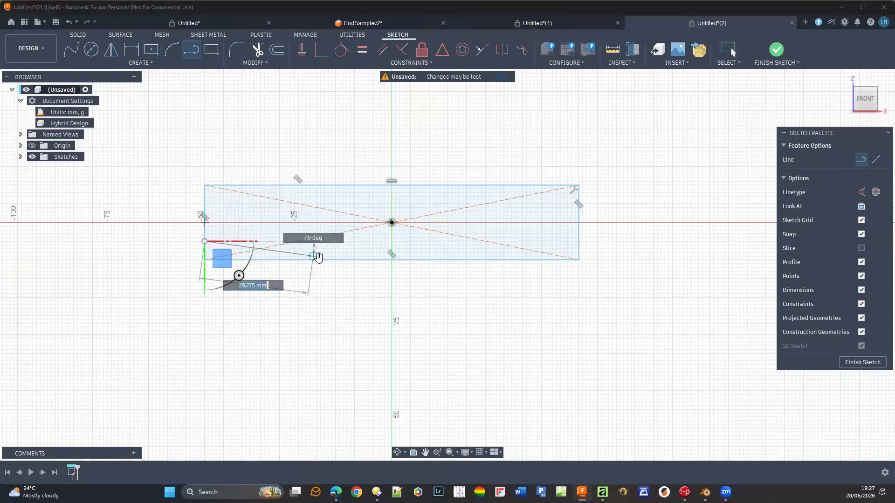
{"action": "left_click", "coordinate": [317, 260]}
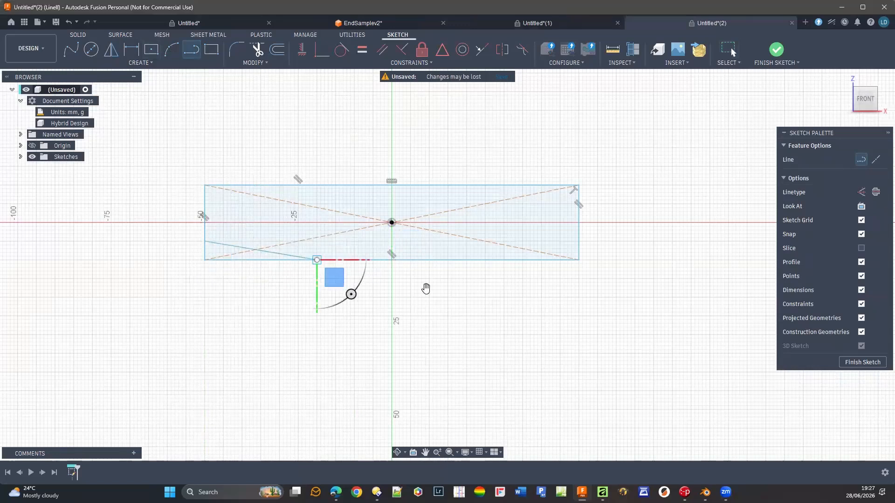
{"action": "left_click", "coordinate": [466, 260]}
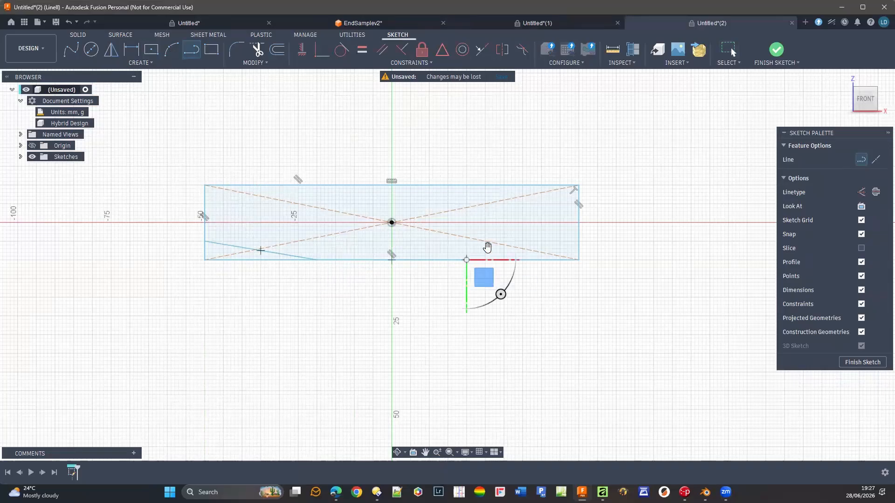
{"action": "left_click", "coordinate": [579, 240]}
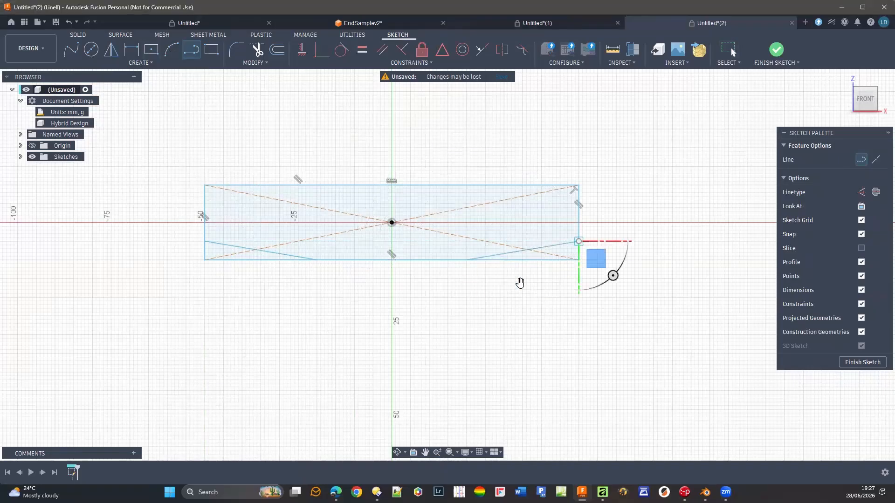
Trim away the rectangle's upper part, construction diagonals and both lower corners, leaving only the open bent profile along the bottom.
{"action": "left_click", "coordinate": [257, 49]}
{"action": "mouse_move", "coordinate": [357, 164]}
{"action": "left_mouse_down"}
{"action": "mouse_move", "coordinate": [363, 210]}
{"action": "mouse_move", "coordinate": [456, 208]}
{"action": "mouse_move", "coordinate": [468, 195]}
{"action": "left_mouse_up"}
{"action": "left_click_drag", "start_coordinate": [201, 209], "coordinate": [265, 212]}
{"action": "left_click_drag", "start_coordinate": [559, 215], "coordinate": [617, 212]}
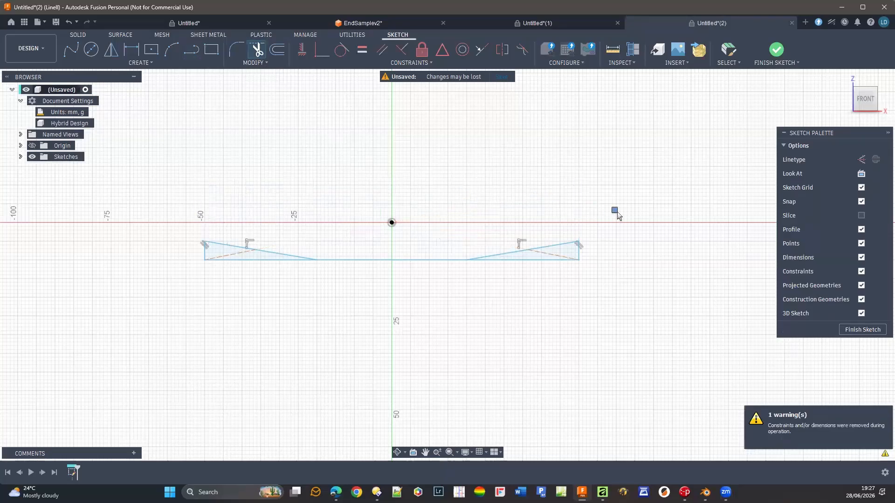
{"action": "left_click", "coordinate": [553, 261]}
{"action": "left_click", "coordinate": [557, 256]}
{"action": "left_click", "coordinate": [579, 258]}
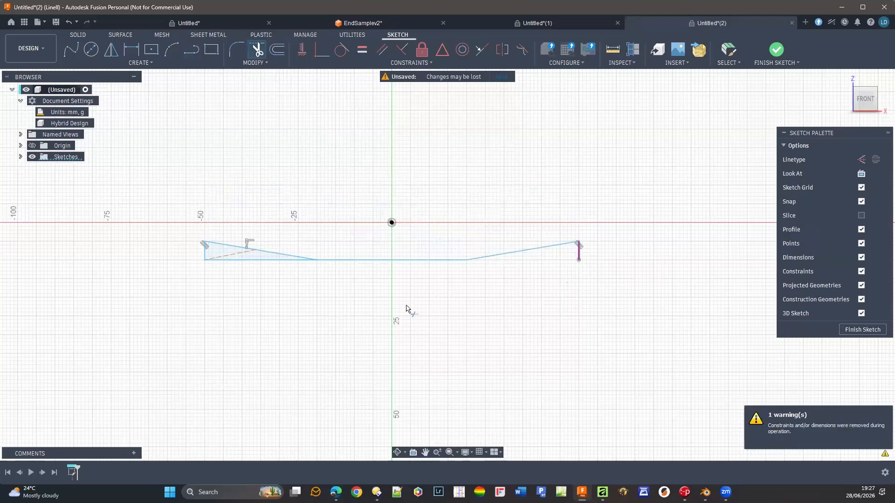
{"action": "left_click", "coordinate": [243, 261]}
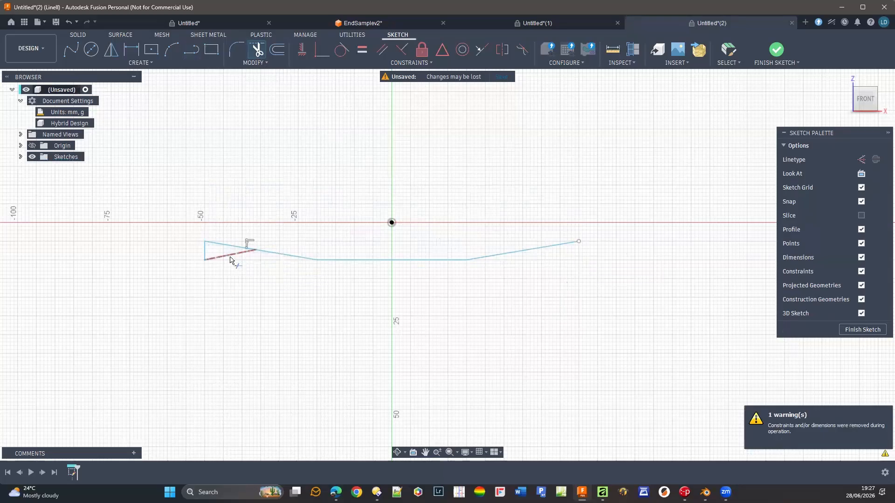
{"action": "left_click", "coordinate": [206, 254]}
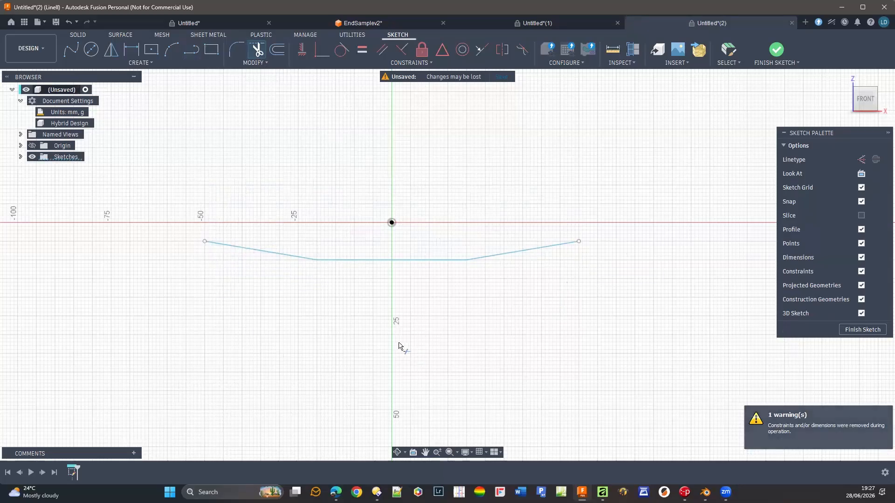
Offset the whole bent profile chain about 1.733 mm downward to one side.
{"action": "scroll", "coordinate": [392, 348], "scroll_direction": "up", "scroll_amount": 2}
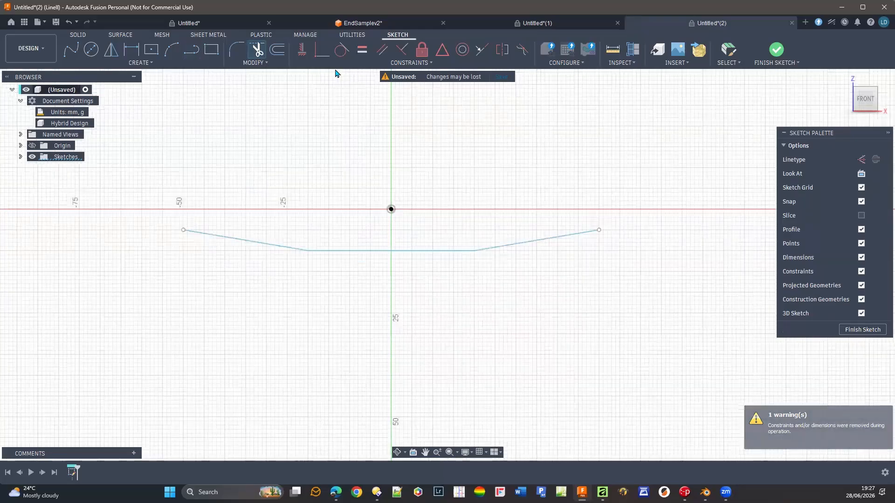
{"action": "left_click", "coordinate": [277, 49]}
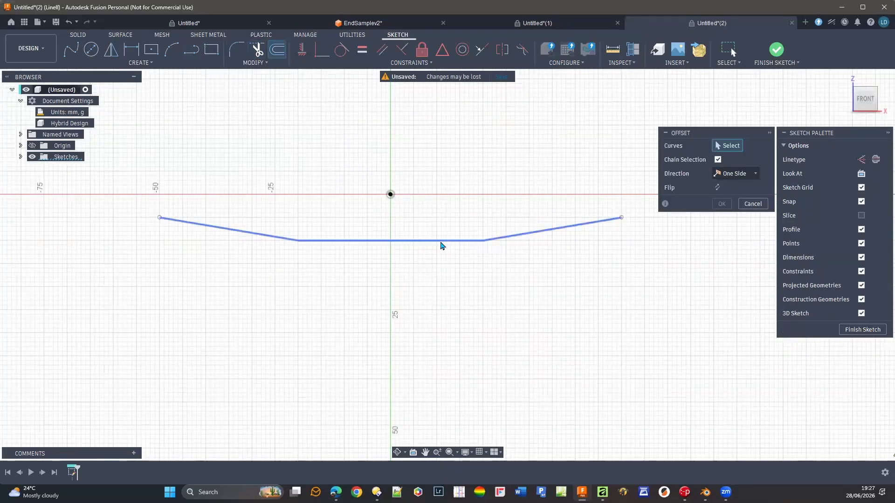
{"action": "left_click", "coordinate": [444, 241]}
{"action": "left_click_drag", "start_coordinate": [444, 251], "coordinate": [443, 240]}
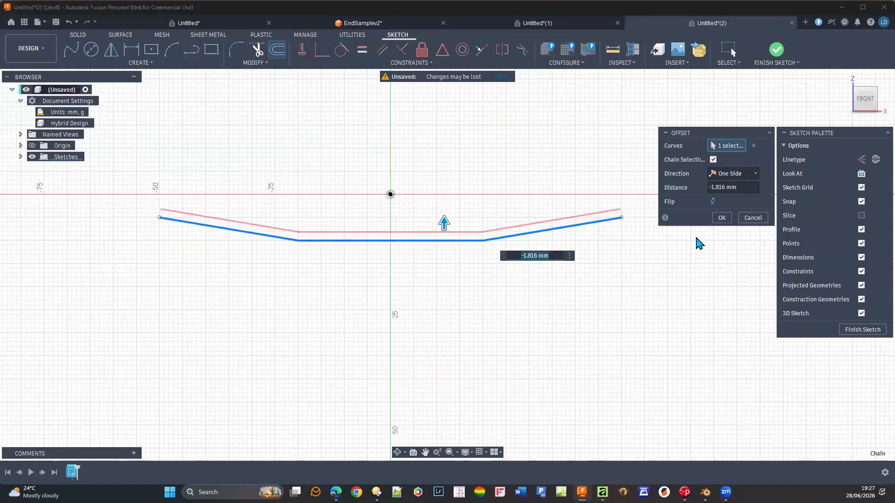
{"action": "scroll", "coordinate": [588, 224], "scroll_direction": "up", "scroll_amount": 5}
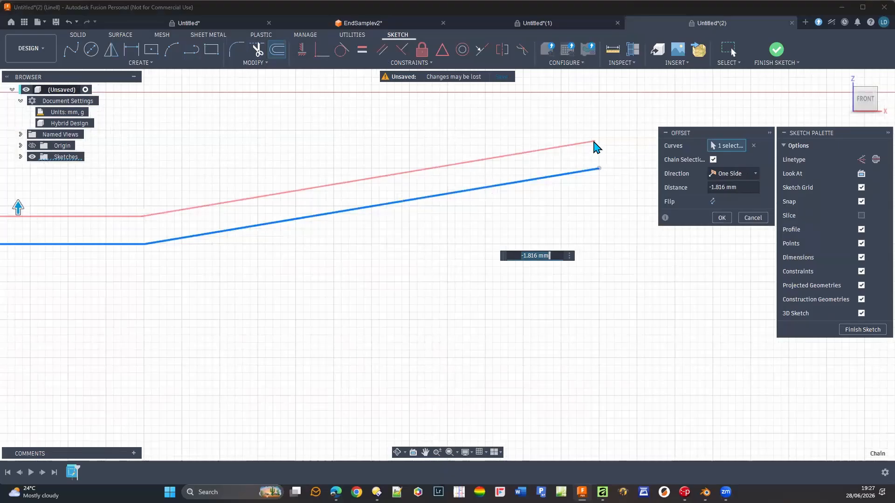
{"action": "middle_click_drag", "start_coordinate": [419, 312], "coordinate": [553, 309]}
{"action": "left_click_drag", "start_coordinate": [170, 204], "coordinate": [182, 261]}
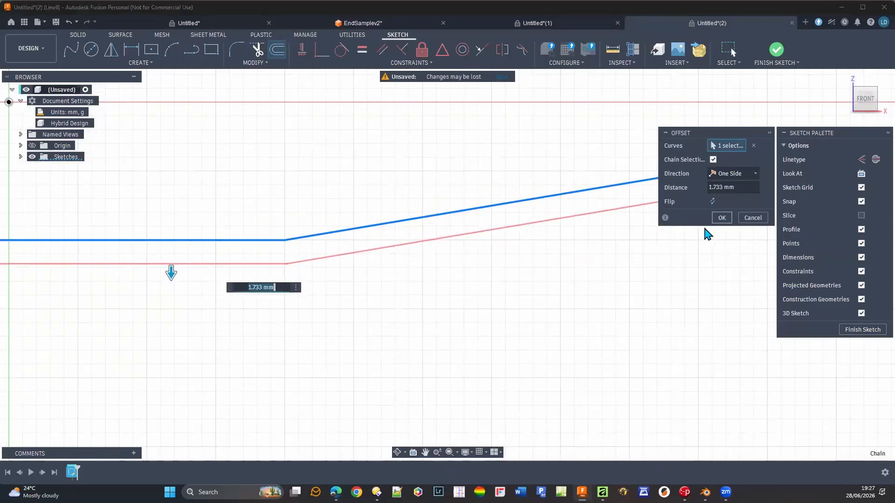
{"action": "left_click", "coordinate": [722, 217]}
Close the right end of the offset profile with a vertical line from the upper endpoint and trim the excess beyond the lower line.
{"action": "middle_click_drag", "start_coordinate": [493, 305], "coordinate": [146, 344]}
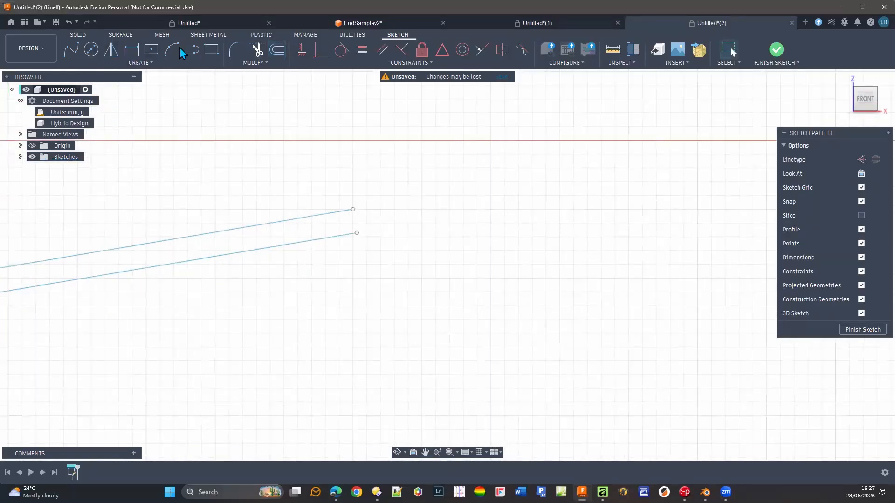
{"action": "left_click", "coordinate": [191, 49]}
{"action": "scroll", "coordinate": [371, 209], "scroll_direction": "up", "scroll_amount": 1}
{"action": "scroll", "coordinate": [371, 210], "scroll_direction": "up", "scroll_amount": 3}
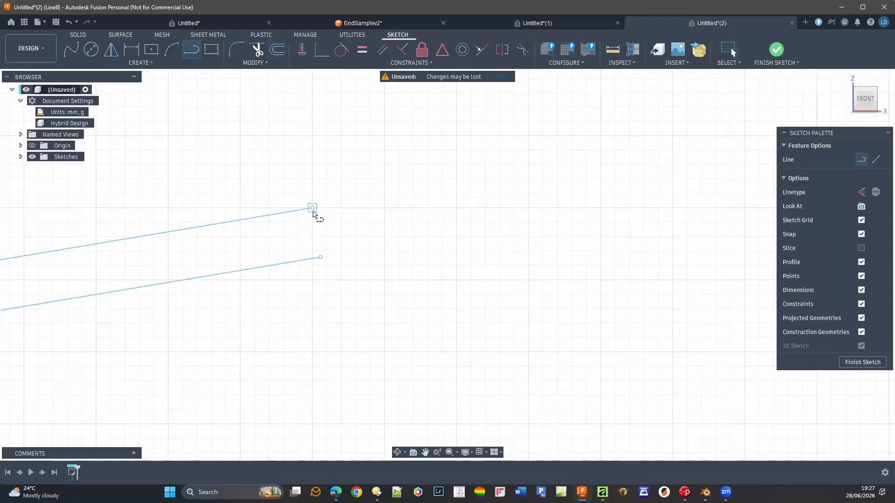
{"action": "left_click", "coordinate": [312, 208]}
{"action": "left_click", "coordinate": [312, 299]}
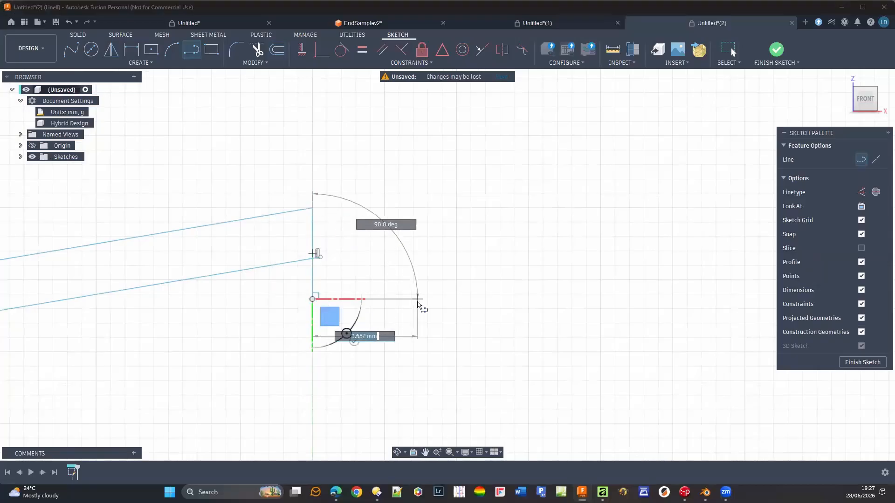
{"action": "key", "text": "Escape"}
{"action": "left_click", "coordinate": [258, 49]}
{"action": "left_click", "coordinate": [313, 285]}
{"action": "scroll", "coordinate": [321, 265], "scroll_direction": "up", "scroll_amount": 2}
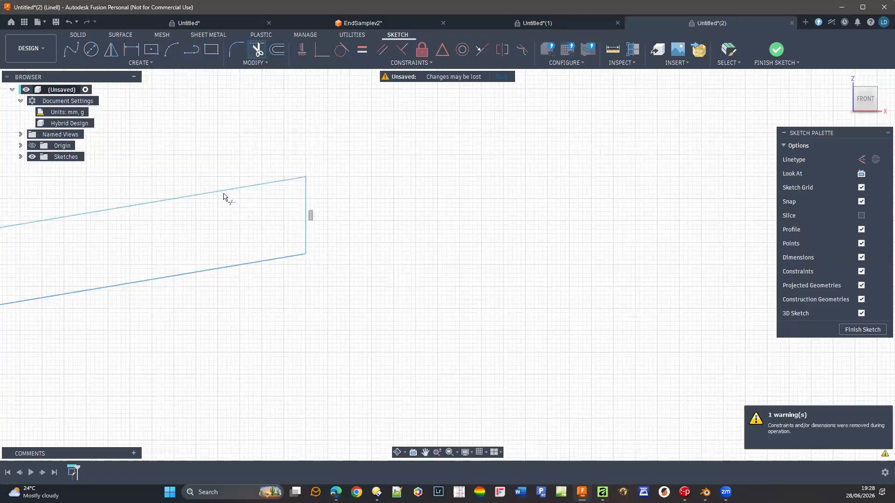
Switch back to the coach end design and examine its curved lower section, window openings and debossed panel from an angled left view.
{"action": "scroll", "coordinate": [263, 364], "scroll_direction": "down", "scroll_amount": 1}
{"action": "middle_click_drag", "start_coordinate": [275, 375], "coordinate": [579, 266]}
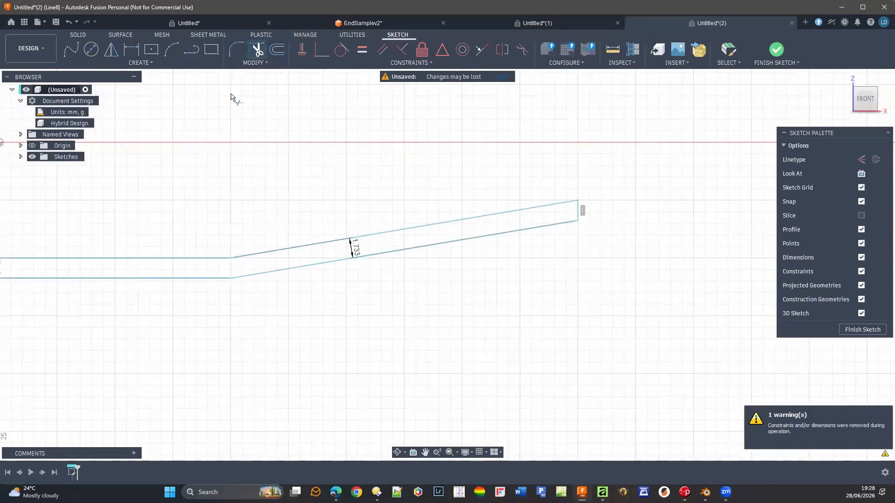
{"action": "scroll", "coordinate": [221, 122], "scroll_direction": "down", "scroll_amount": 3}
{"action": "scroll", "coordinate": [220, 122], "scroll_direction": "down", "scroll_amount": 2}
{"action": "middle_click_drag", "start_coordinate": [366, 144], "coordinate": [473, 171]}
{"action": "middle_click_drag", "start_coordinate": [182, 118], "coordinate": [292, 156]}
{"action": "scroll", "coordinate": [292, 157], "scroll_direction": "down", "scroll_amount": 1}
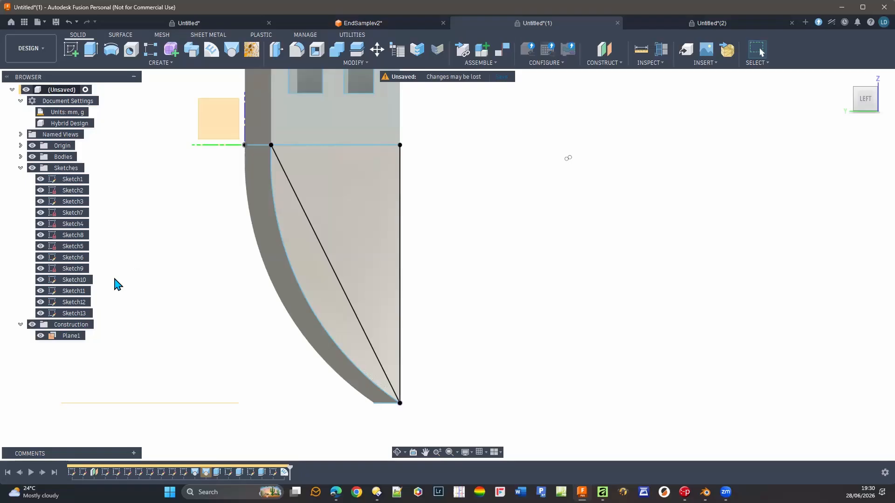
{"action": "scroll", "coordinate": [101, 343], "scroll_direction": "down", "scroll_amount": 2}
{"action": "middle_click_drag", "start_coordinate": [124, 411], "coordinate": [116, 421], "text": "shift"}
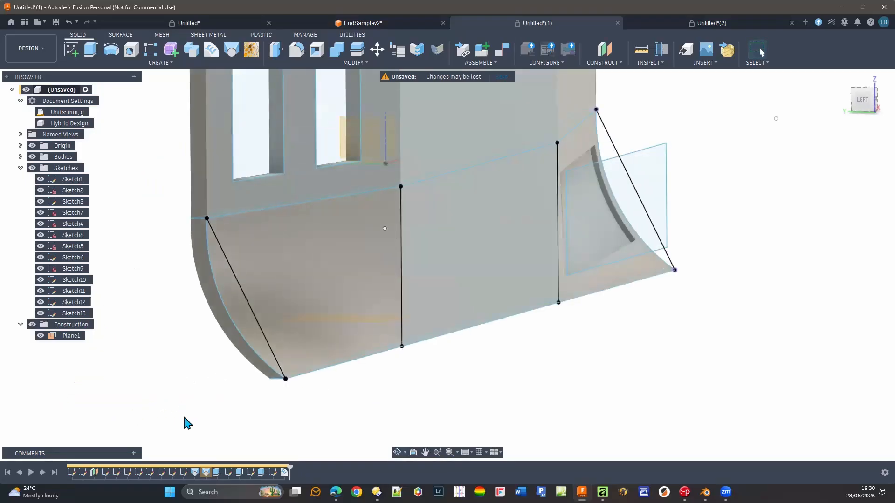
{"action": "middle_click_drag", "start_coordinate": [180, 421], "coordinate": [151, 427]}
{"action": "middle_click_drag", "start_coordinate": [150, 427], "coordinate": [147, 422], "text": "shift"}
{"action": "scroll", "coordinate": [661, 259], "scroll_direction": "up", "scroll_amount": 3}
{"action": "scroll", "coordinate": [741, 160], "scroll_direction": "down", "scroll_amount": 5}
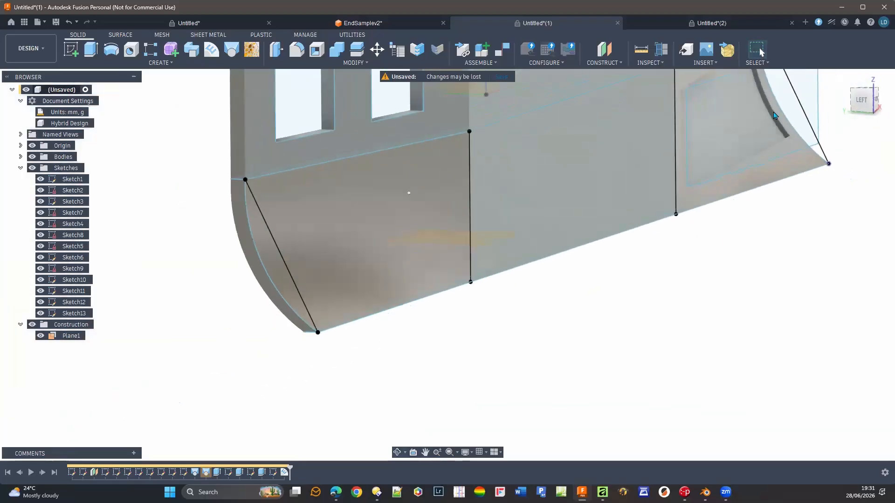
{"action": "scroll", "coordinate": [695, 242], "scroll_direction": "up", "scroll_amount": 5}
{"action": "scroll", "coordinate": [659, 264], "scroll_direction": "down", "scroll_amount": 1}
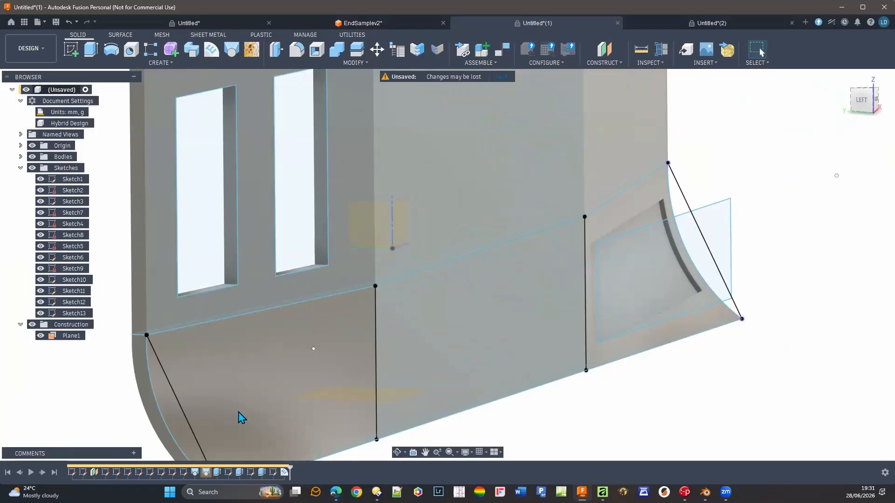
{"action": "scroll", "coordinate": [531, 416], "scroll_direction": "down", "scroll_amount": 5}
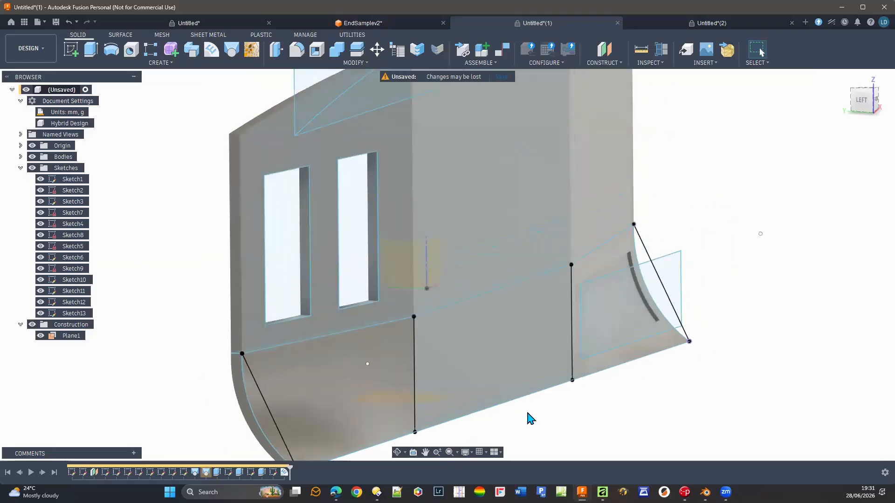